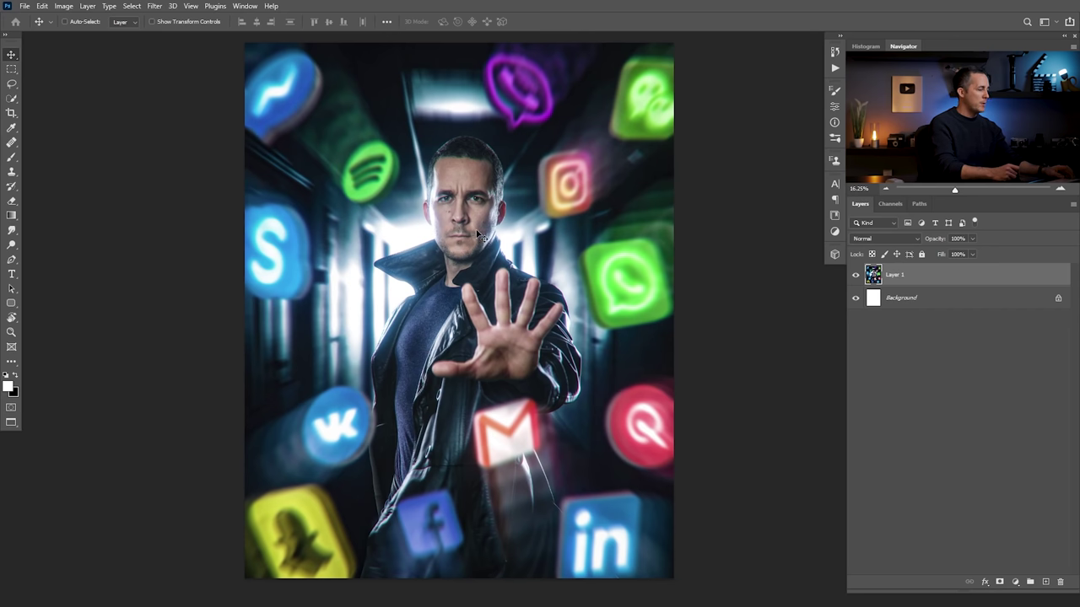
Switch to the working corridor document with the Model and Background groups.
key("ctrl+Tab")
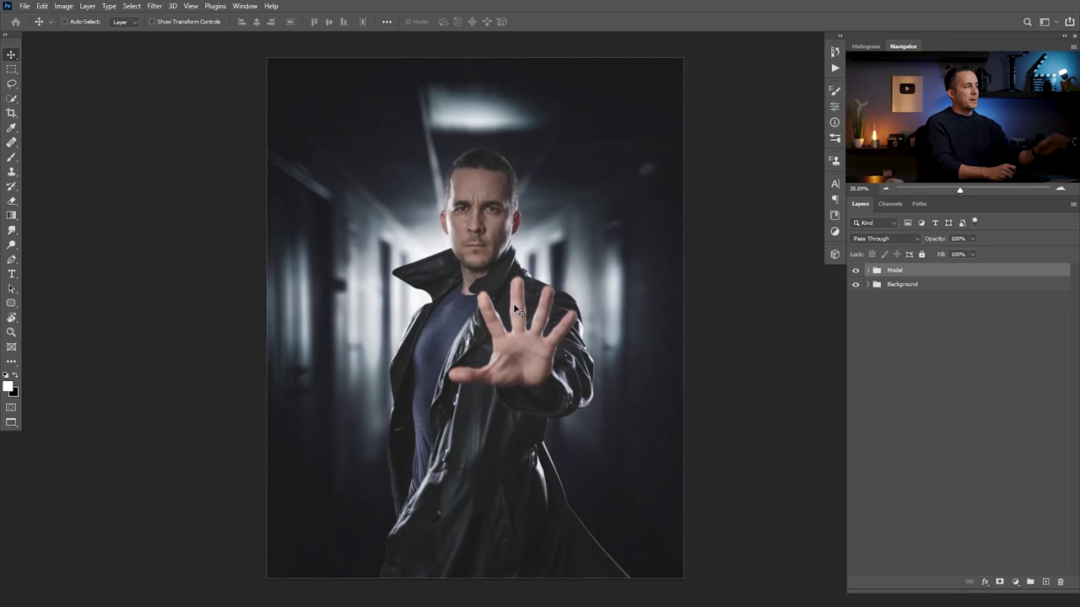
left_click(856, 271)
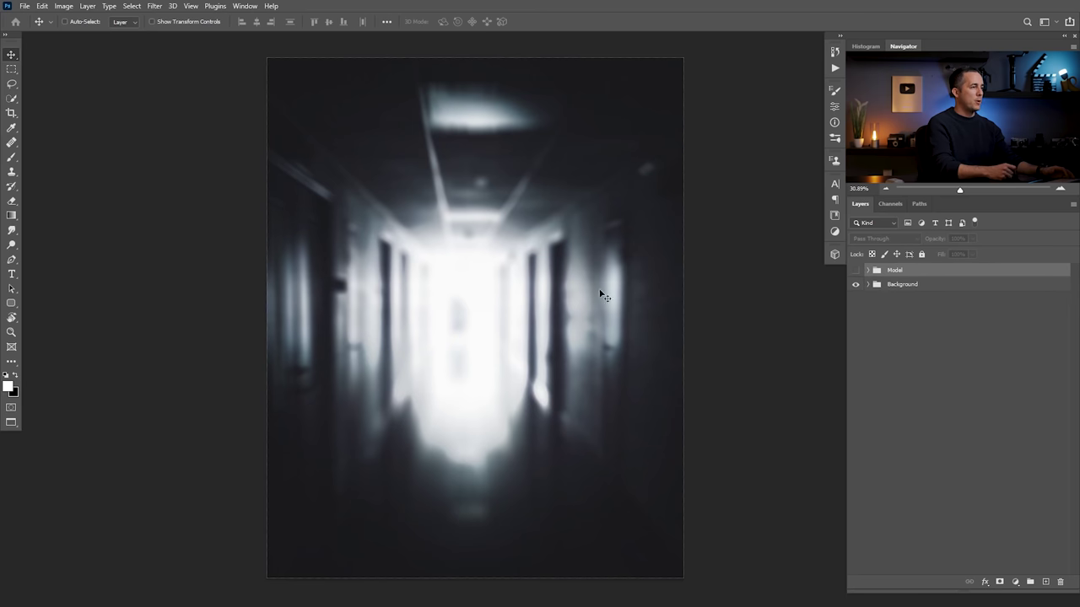
left_click(856, 271)
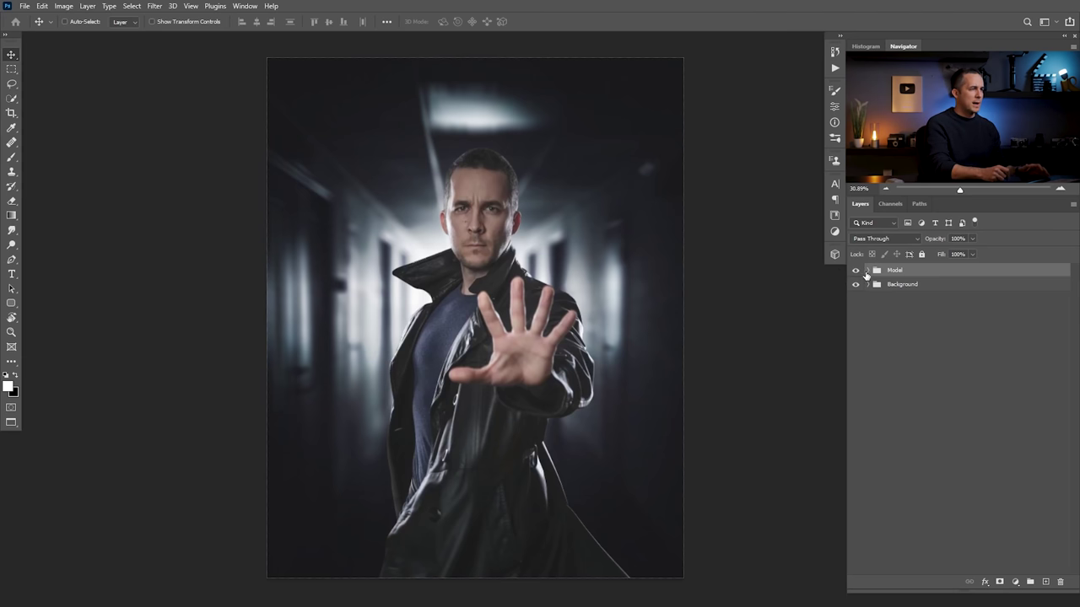
left_click(867, 270)
left_click(856, 404)
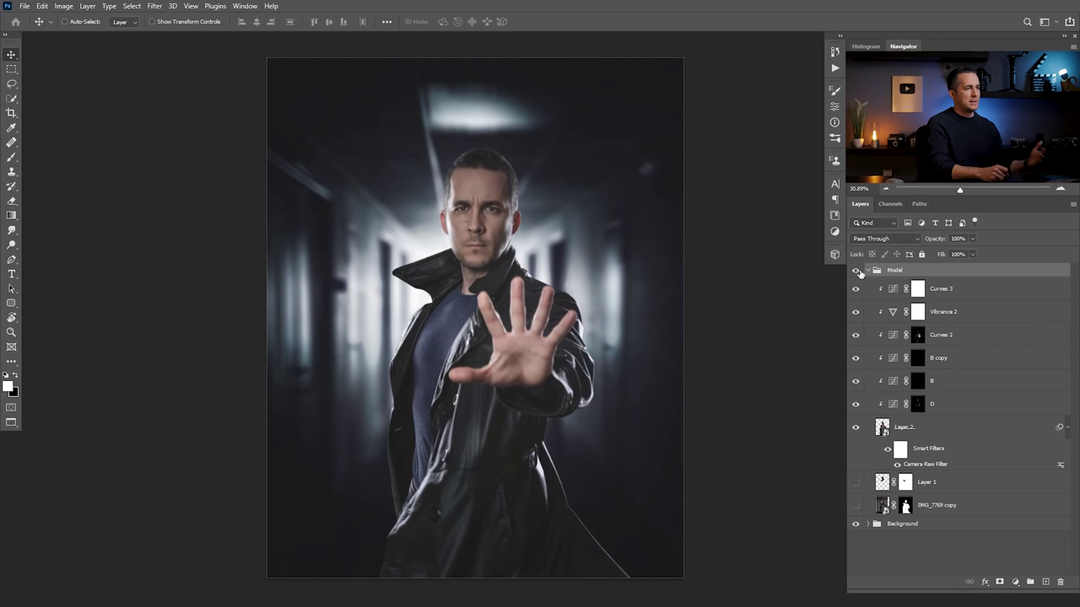
left_click(867, 270)
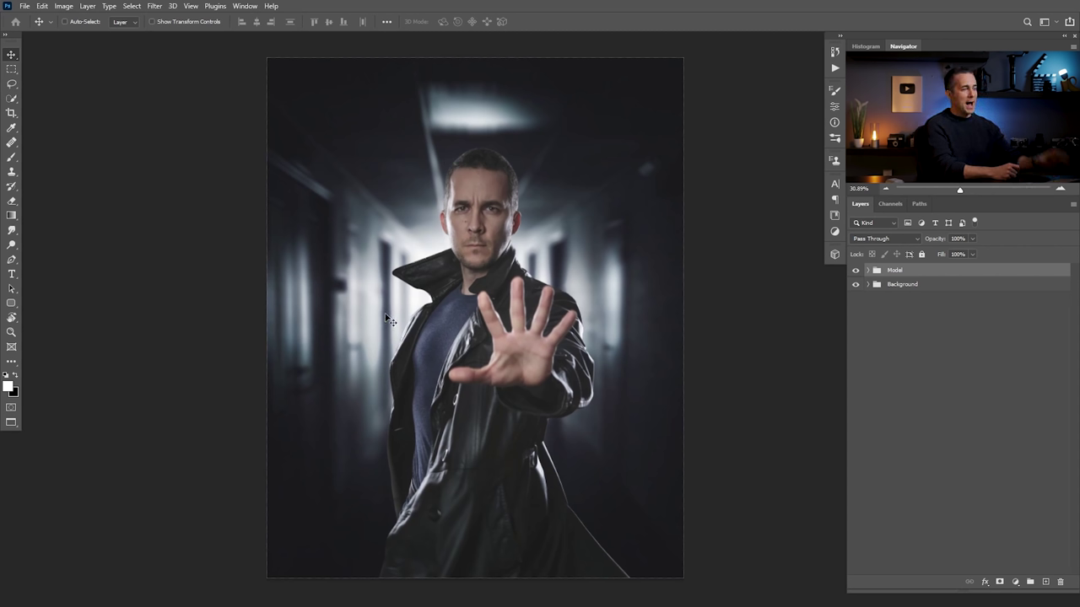
Place the WhatsApp icon from the Explorer folder into the composite at about quarter size.
key("alt+Tab")
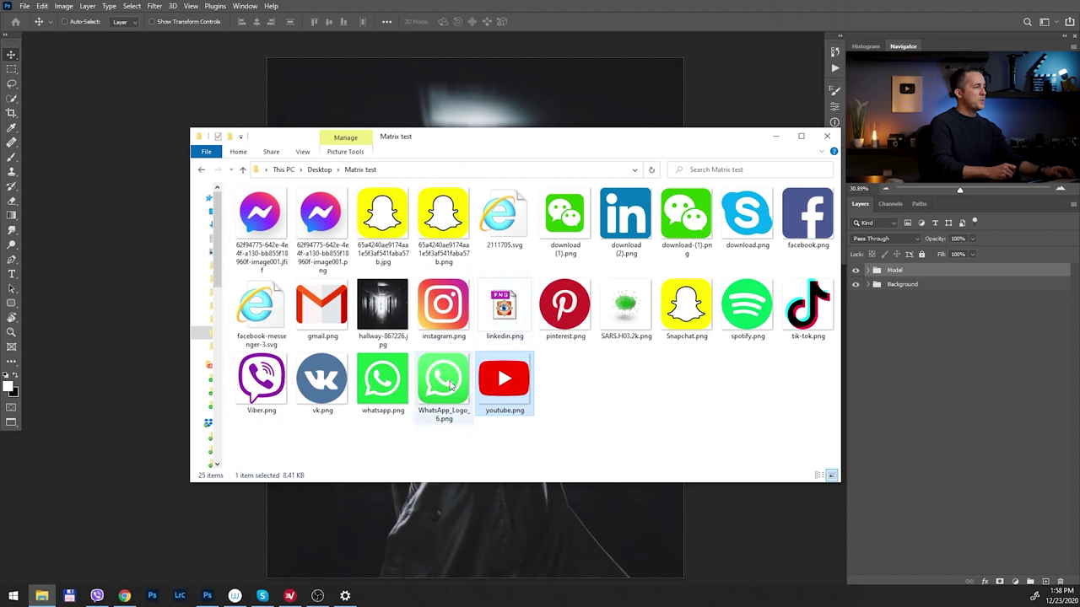
left_click_drag(451, 385, 477, 452)
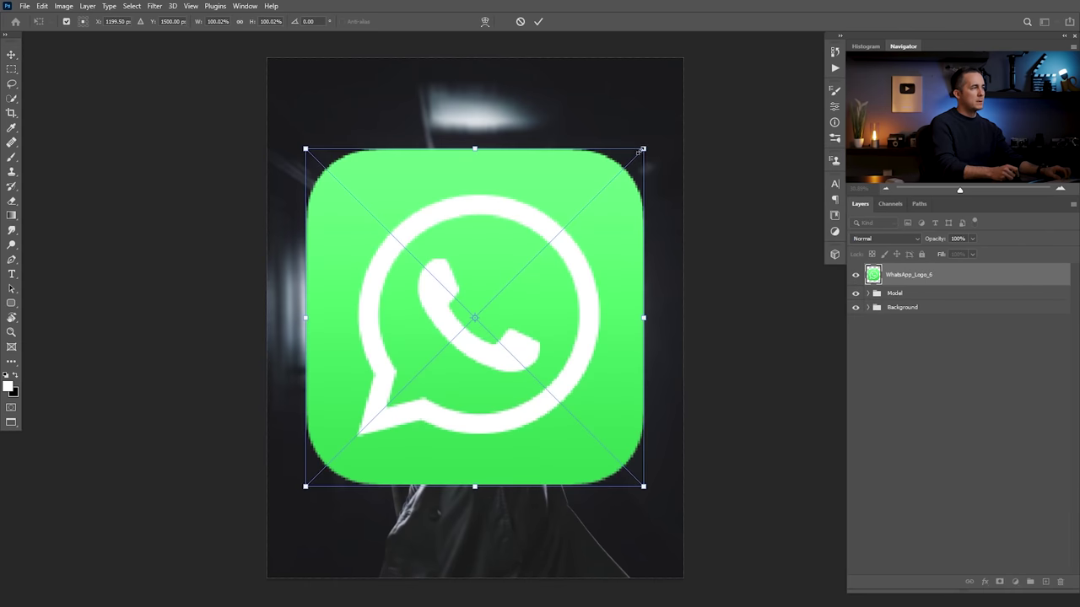
left_click_drag(639, 150, 528, 285)
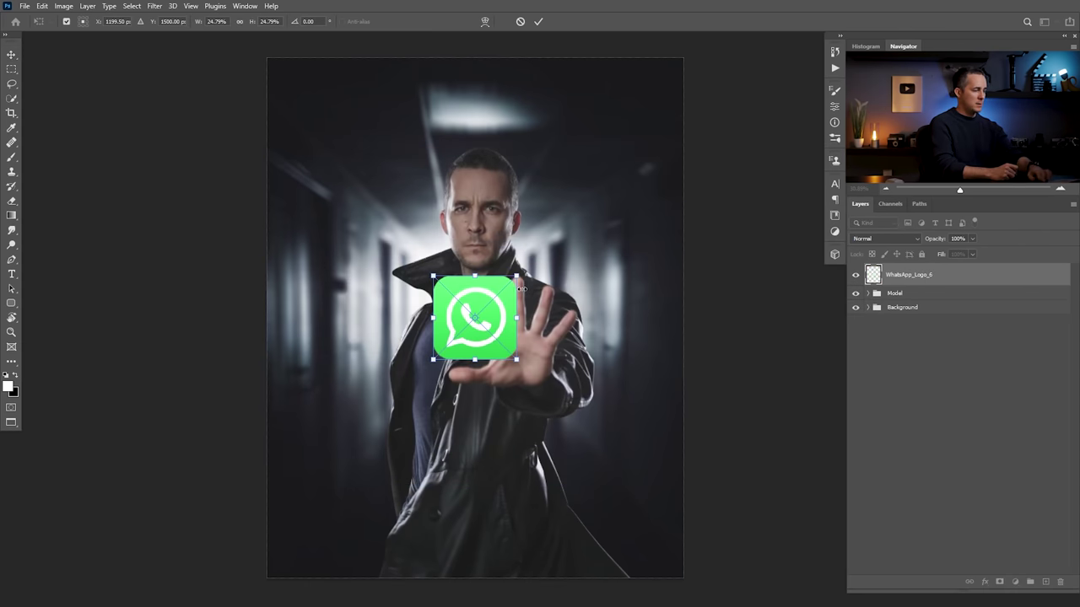
key("Return")
Place the YouTube icon into the composite, also scaled to about a quarter.
key("alt+Tab")
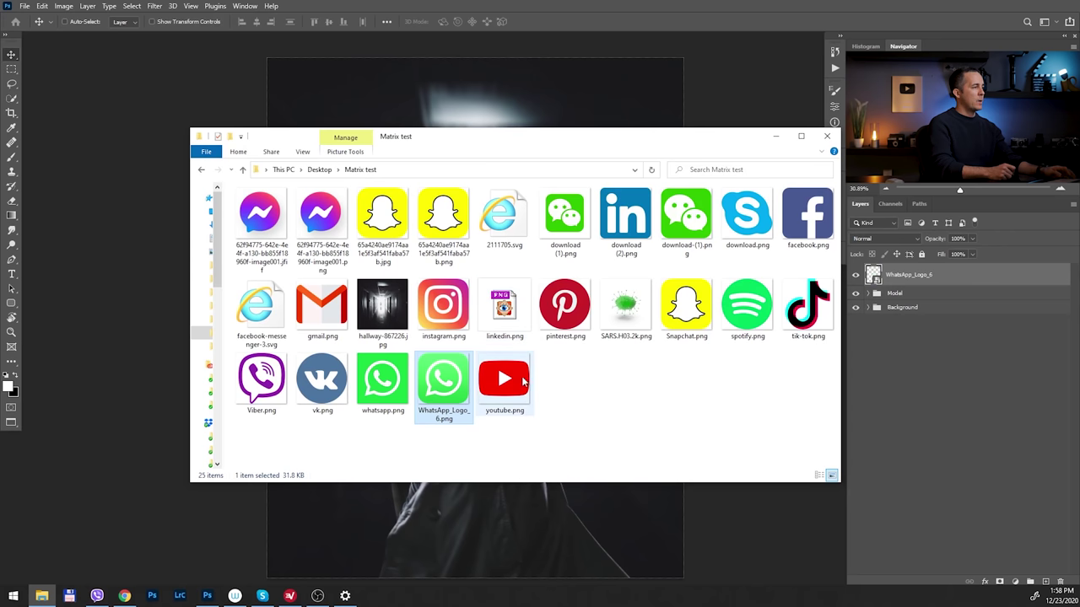
left_click_drag(523, 382, 509, 531)
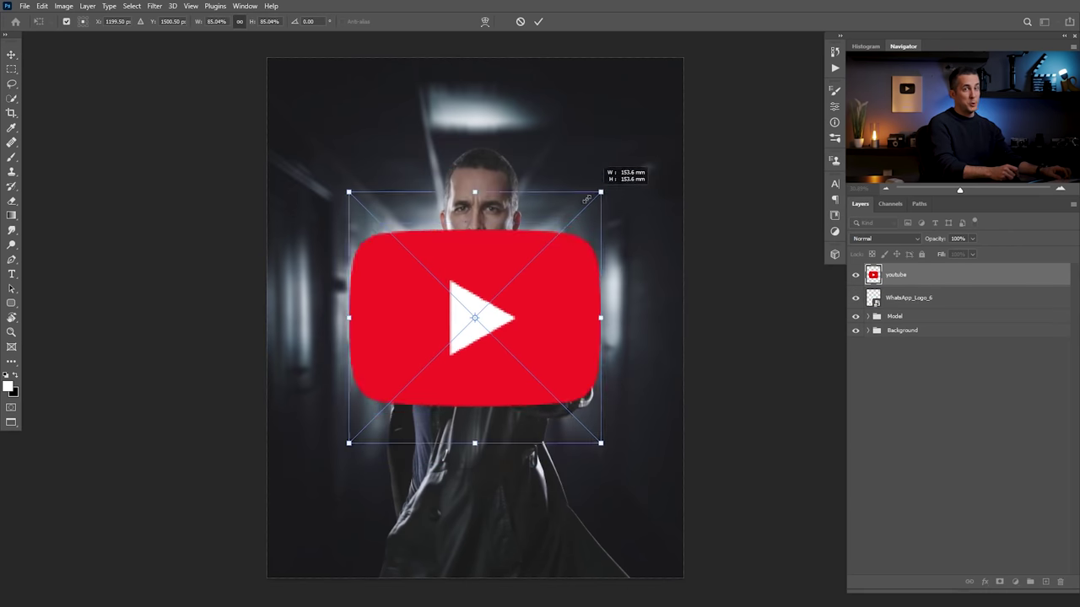
left_click_drag(587, 198, 520, 289)
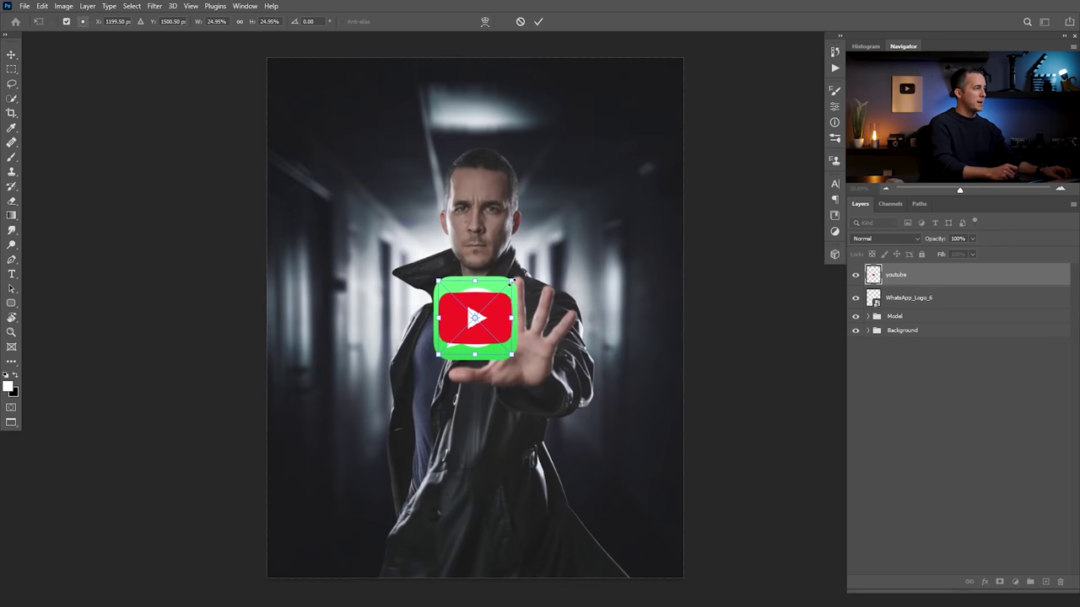
key("Return")
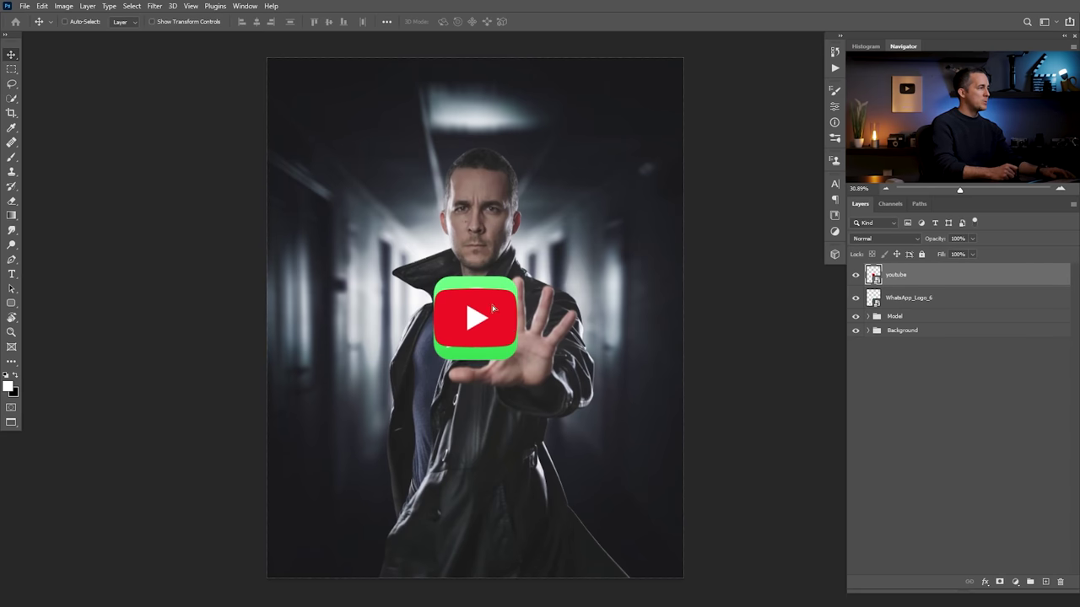
Move the YouTube logo to the upper left and WhatsApp_Logo_6 to the upper right.
left_click_drag(494, 308, 368, 175)
left_click(498, 344, "ctrl")
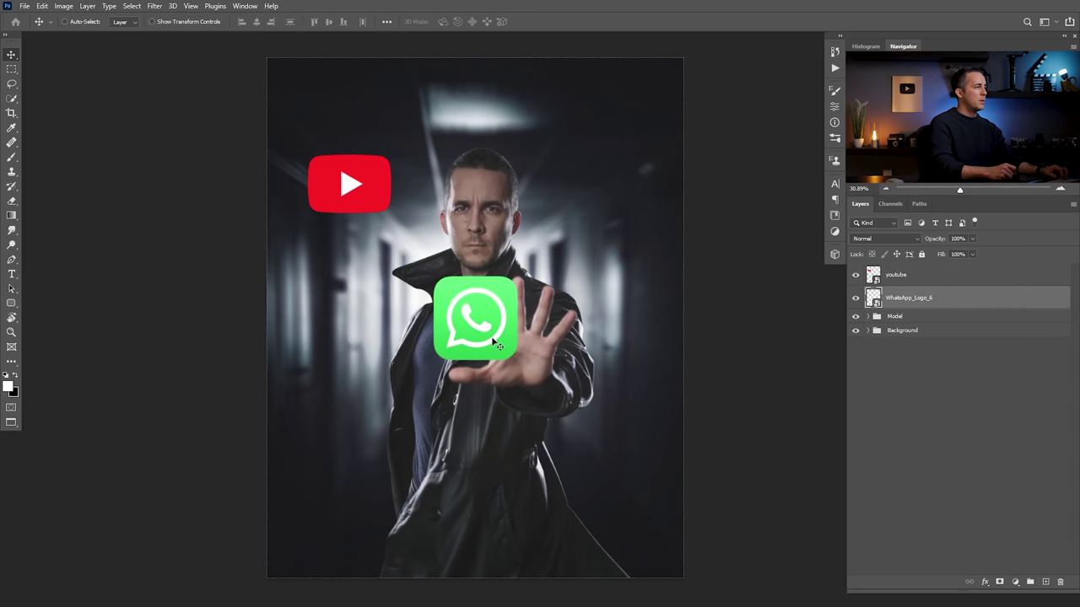
left_click_drag(498, 344, 623, 225)
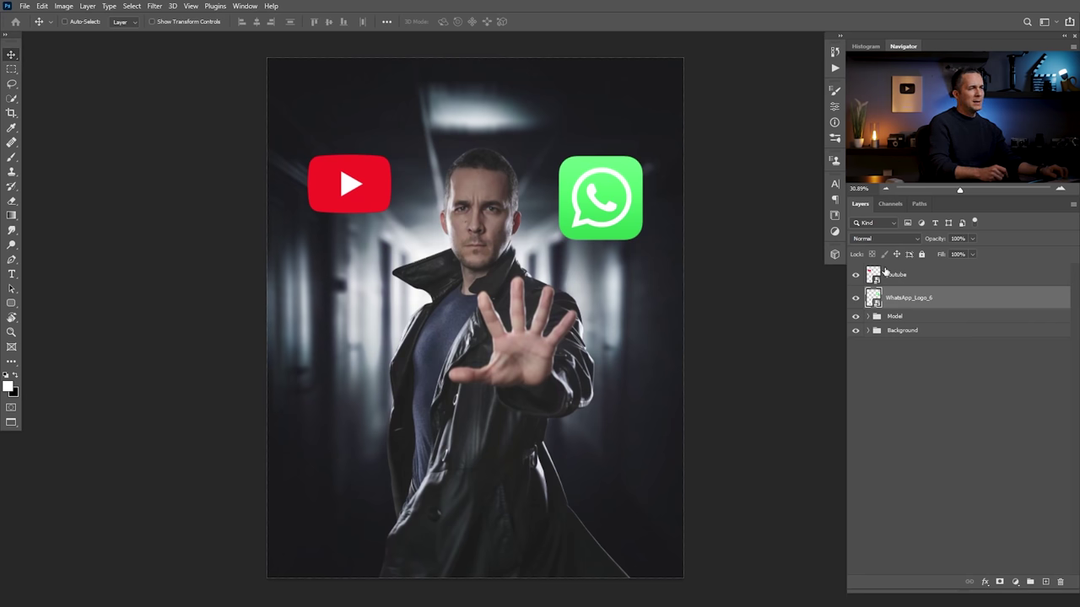
Rasterize both the WhatsApp_Logo_6 and youtube layers.
right_click(926, 301)
left_click(810, 316)
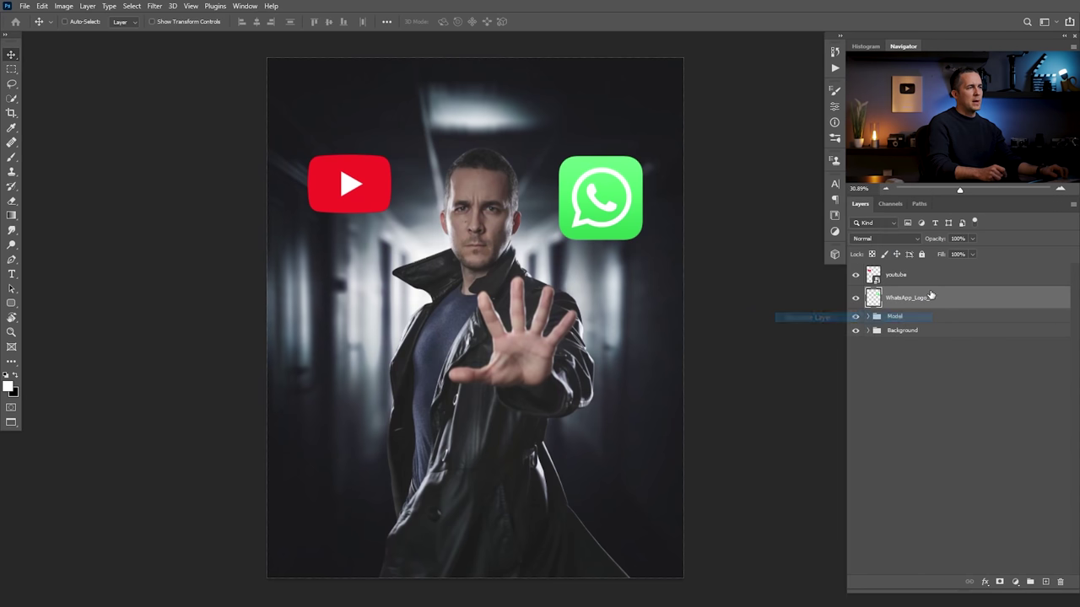
right_click(933, 281)
left_click(808, 316)
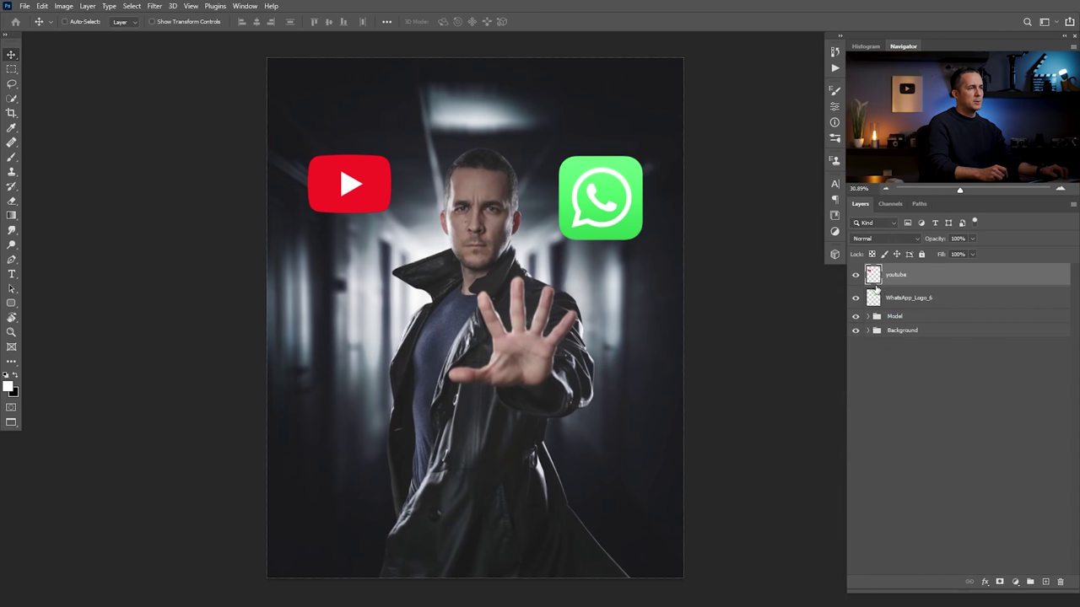
Shrink the WhatsApp logo slightly to about 92% with Free Transform.
left_click(909, 297)
key("ctrl+t")
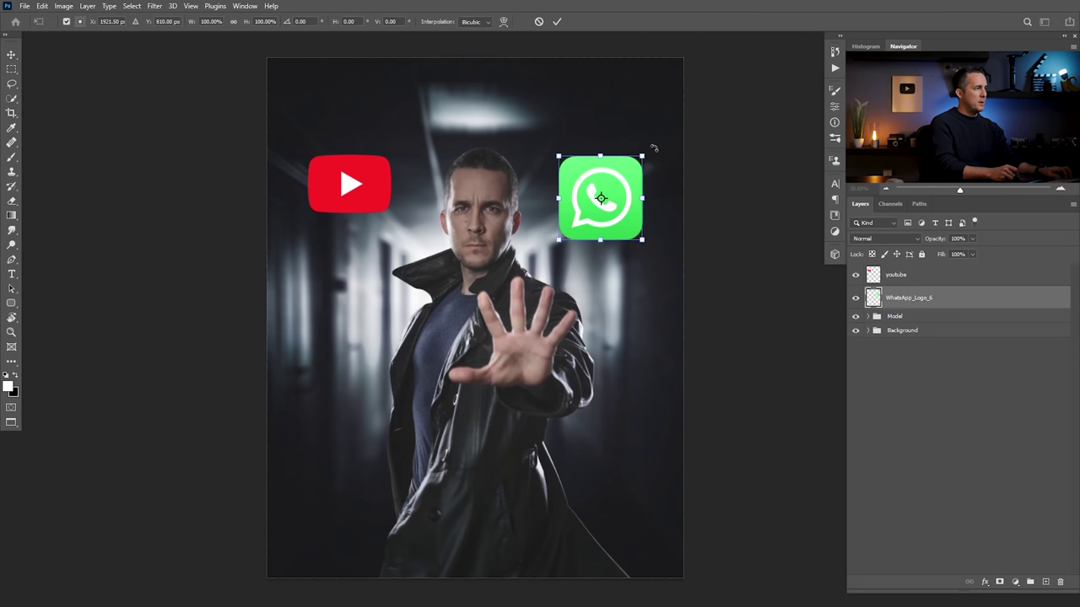
left_click_drag(642, 157, 639, 167)
key("Return")
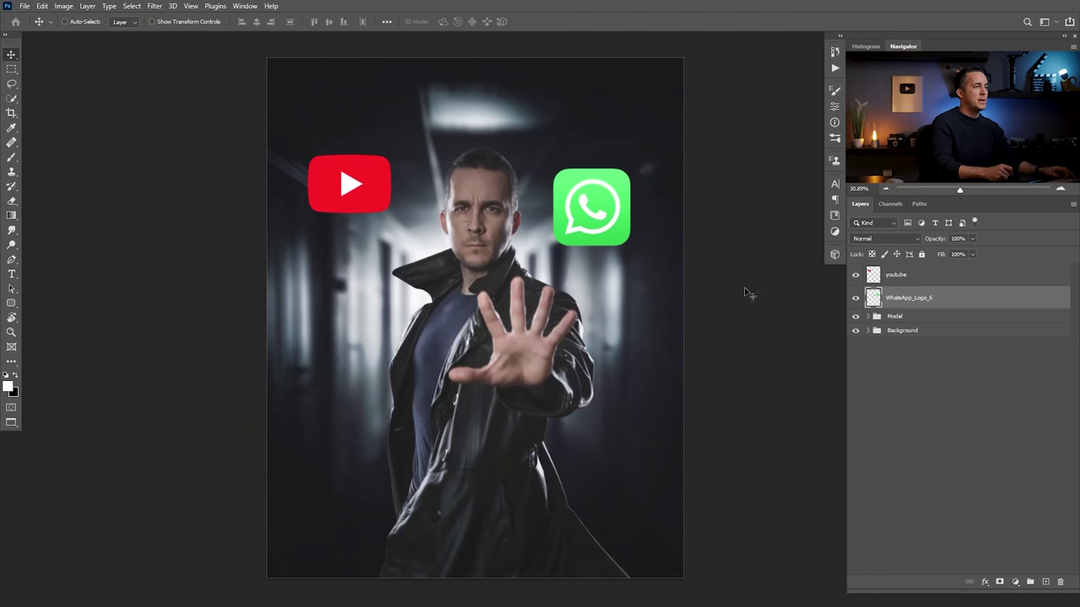
Extrude the WhatsApp layer into a 3D object, keeping the current workspace.
left_click(173, 6)
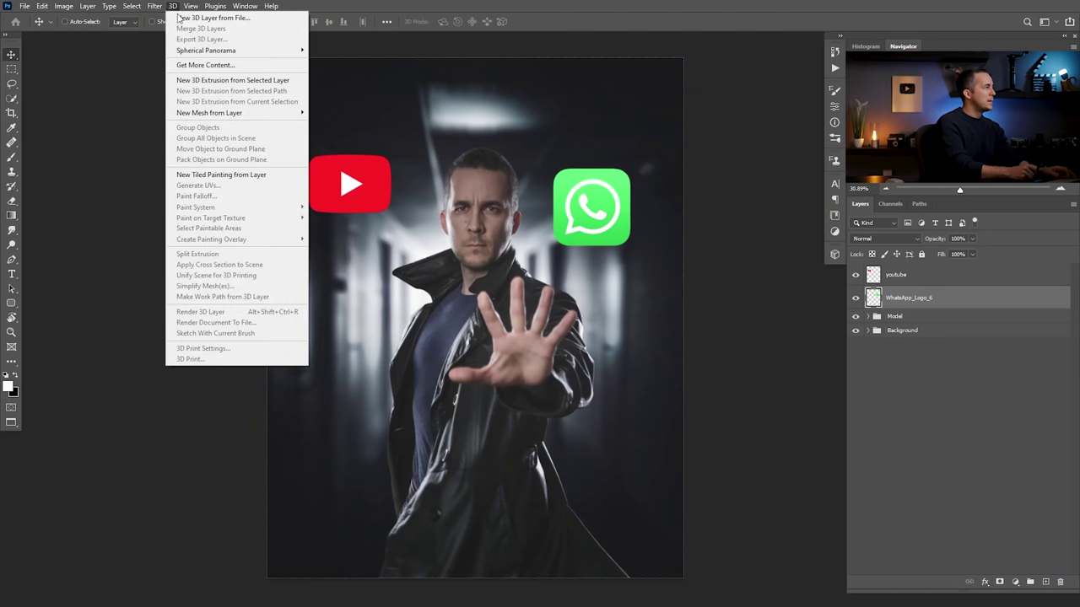
left_click(260, 81)
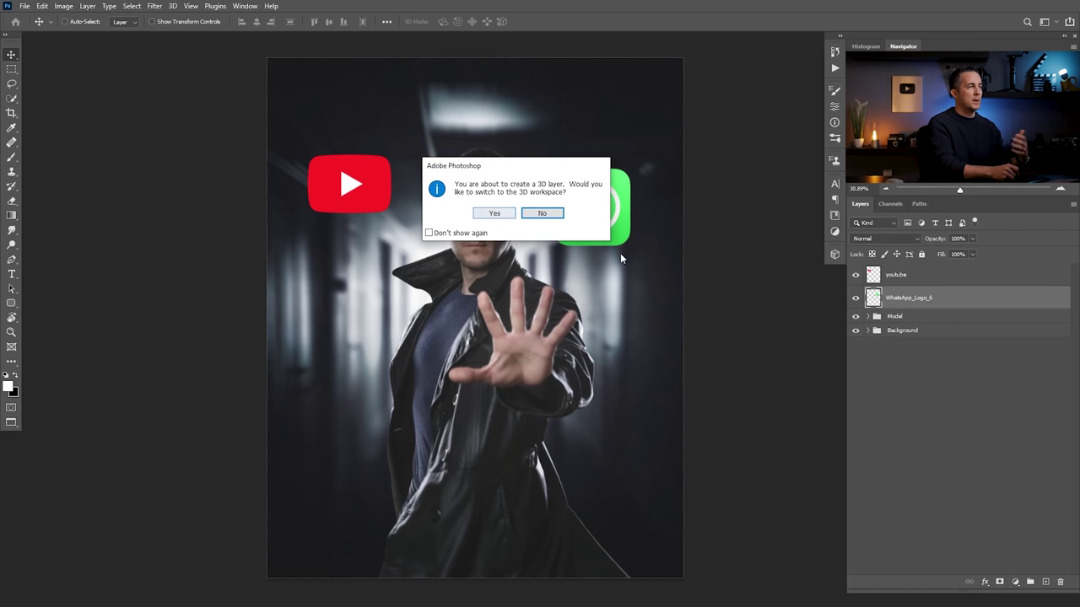
left_click(542, 213)
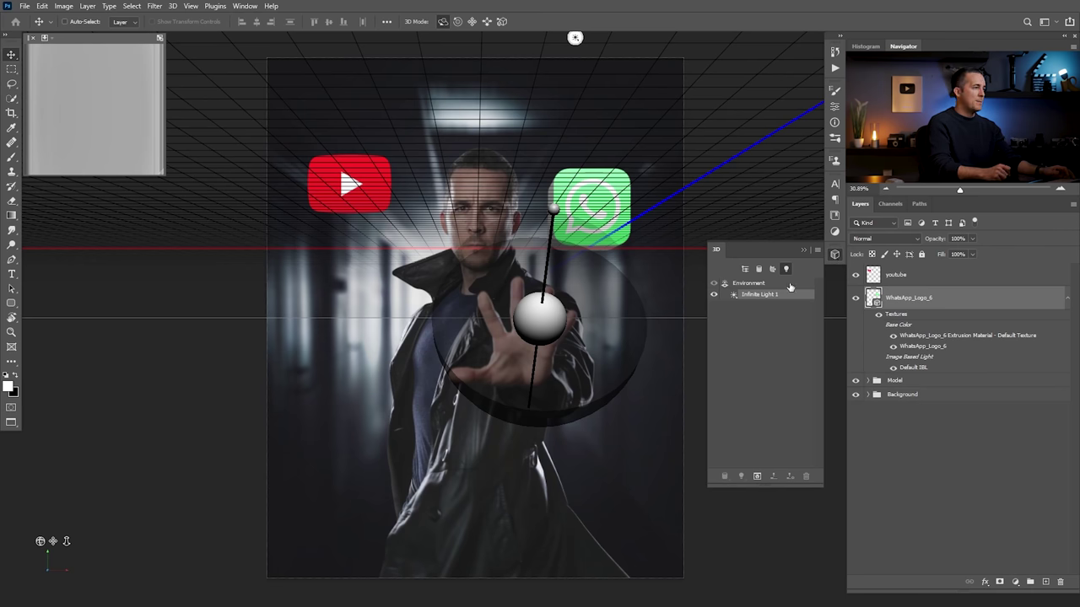
Browse the 3D panel's scene, mesh, material and light lists, then tilt the logo to show its side.
left_click(745, 270)
left_click(759, 269)
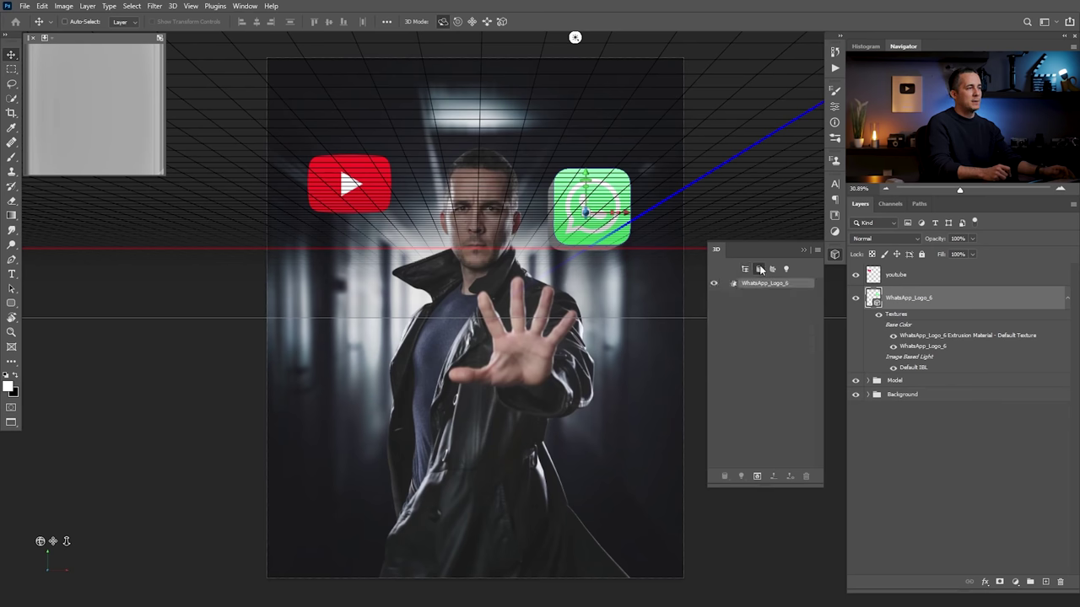
left_click(772, 269)
left_click(787, 269)
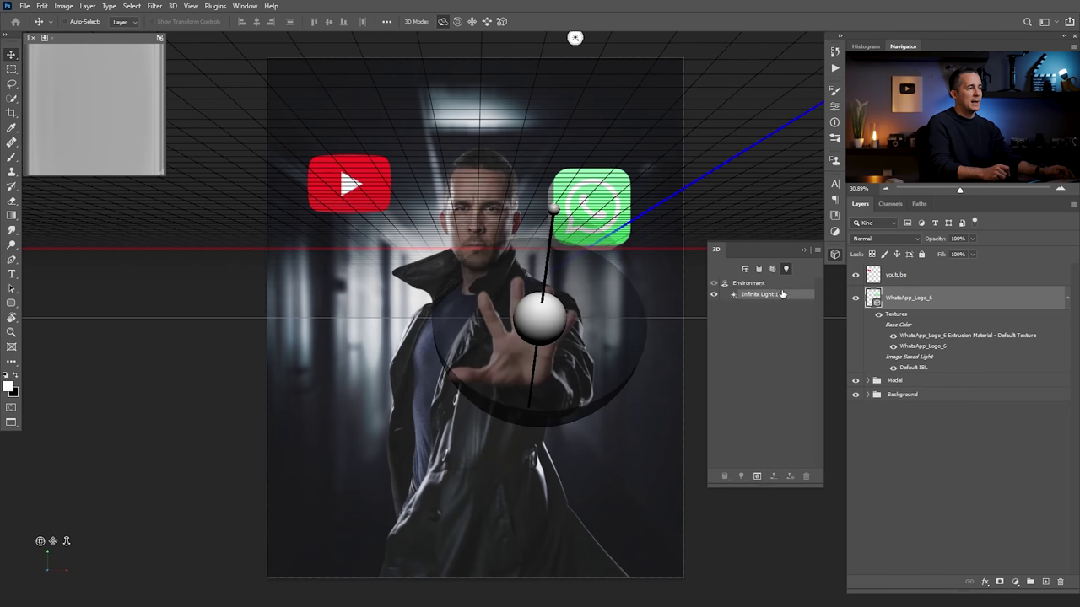
left_click(744, 269)
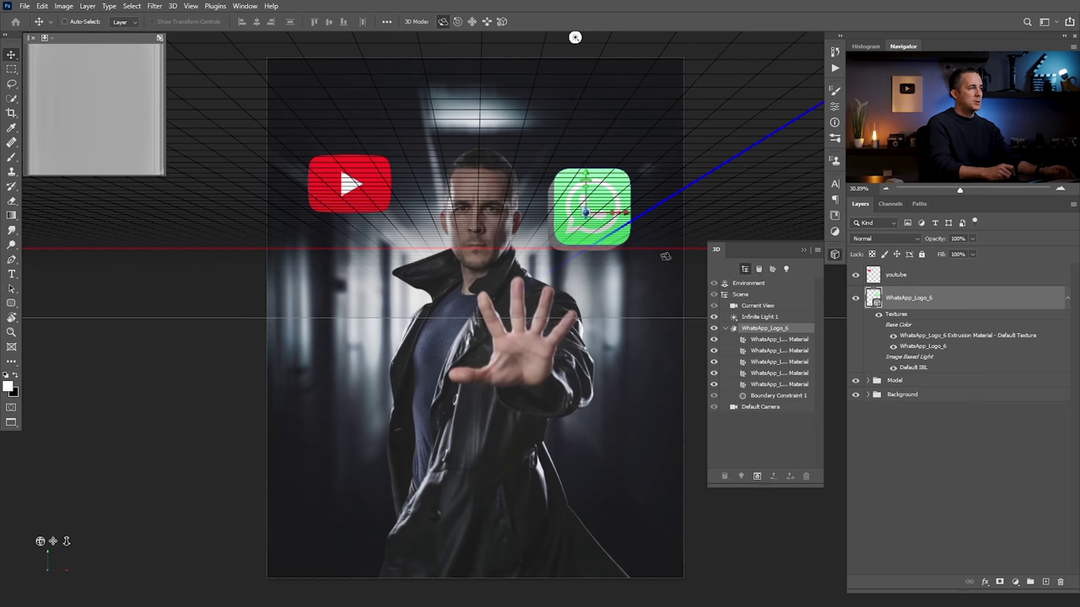
left_click(759, 269)
left_click_drag(608, 228, 563, 228)
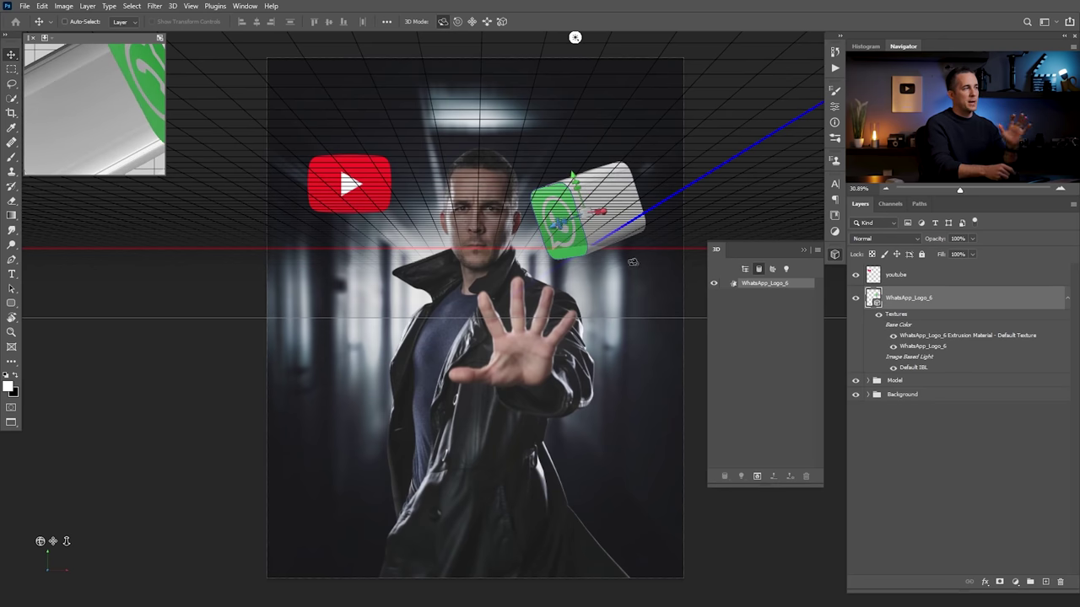
left_click_drag(607, 245, 624, 226)
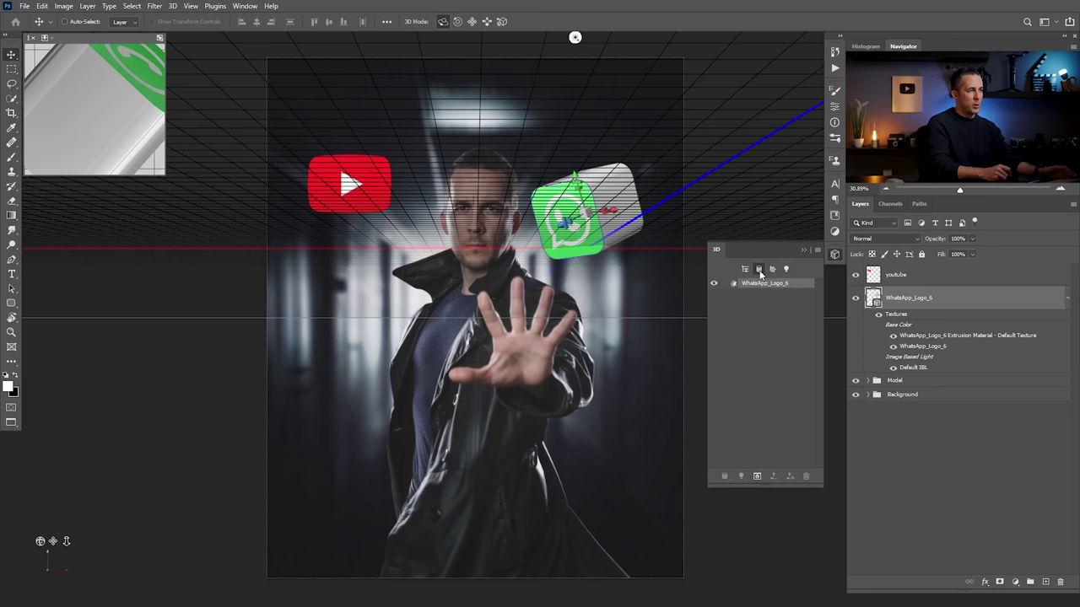
Set the WhatsApp mesh's extrusion depth to 7.53 mm.
left_click(835, 108)
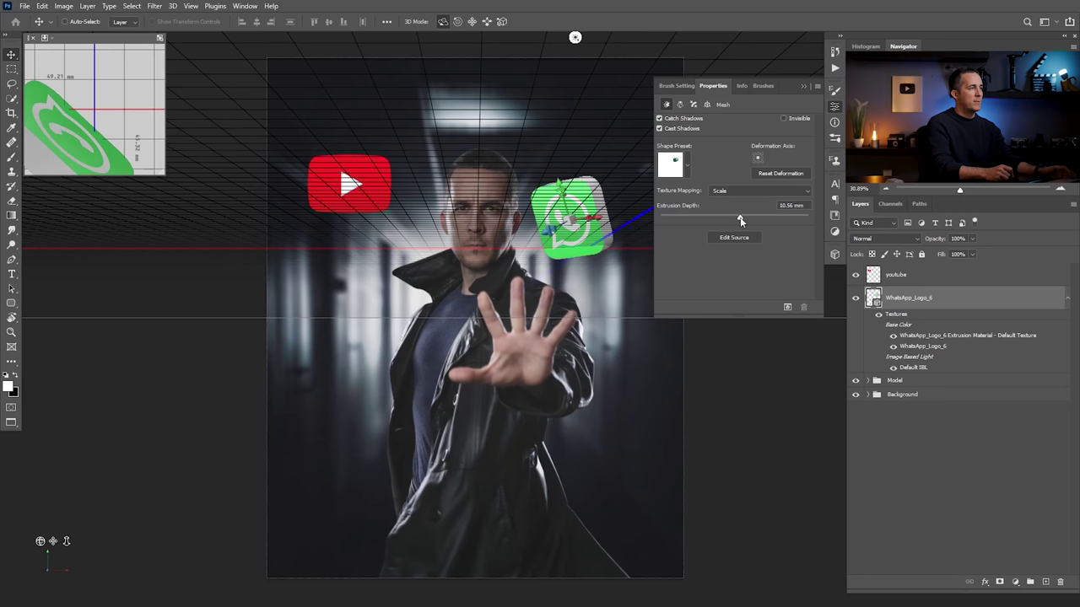
left_click(739, 217)
left_click(574, 247)
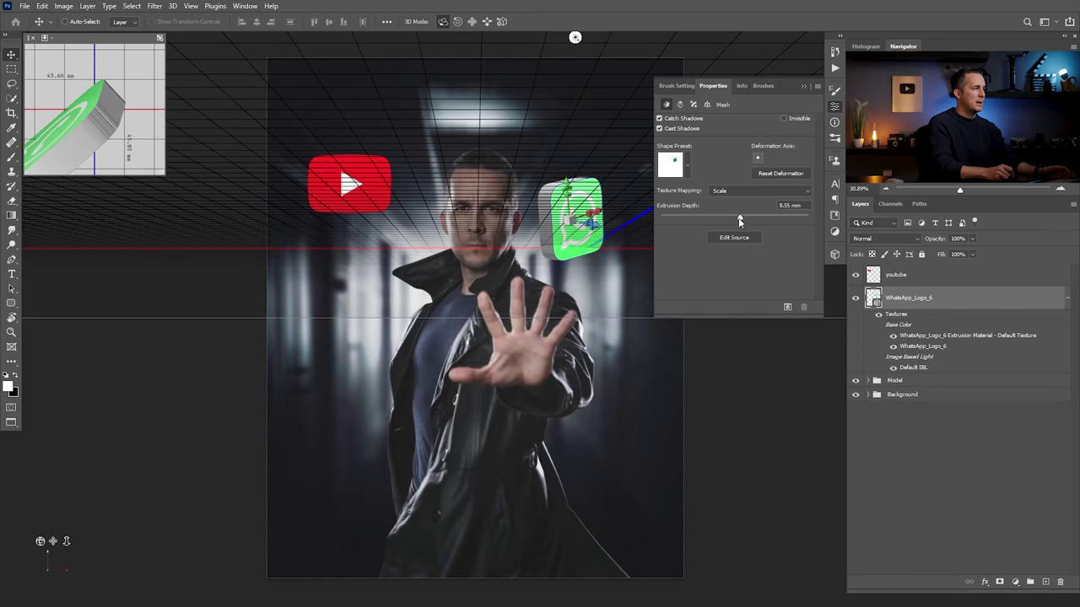
left_click_drag(738, 221, 740, 222)
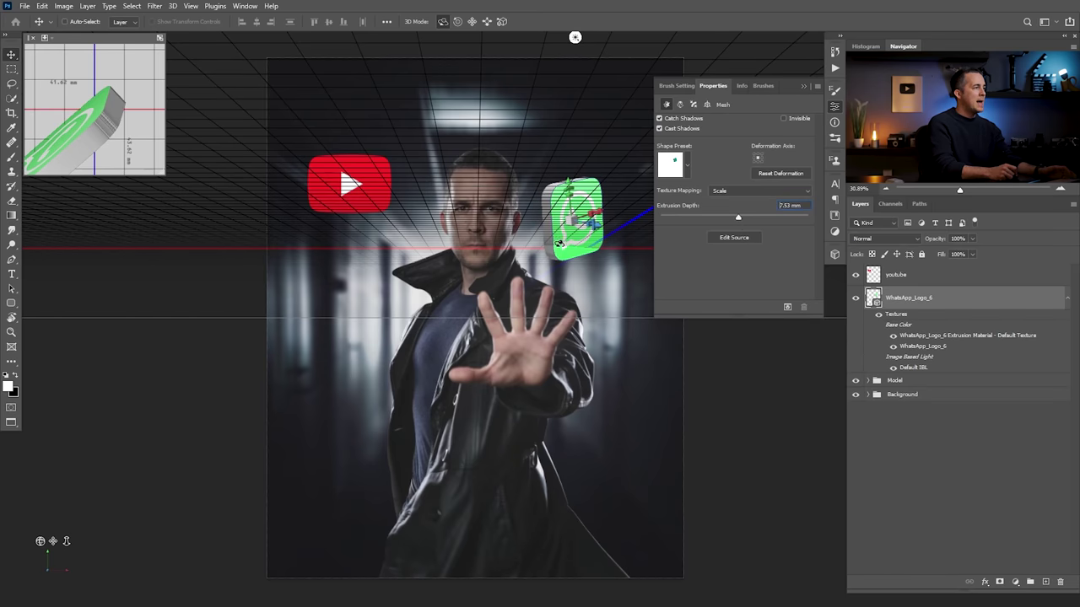
Orbit the 3D logo to a new diagonal, mostly front-facing angle.
left_click_drag(559, 245, 578, 257)
left_click_drag(576, 206, 596, 187)
left_click_drag(600, 245, 536, 218)
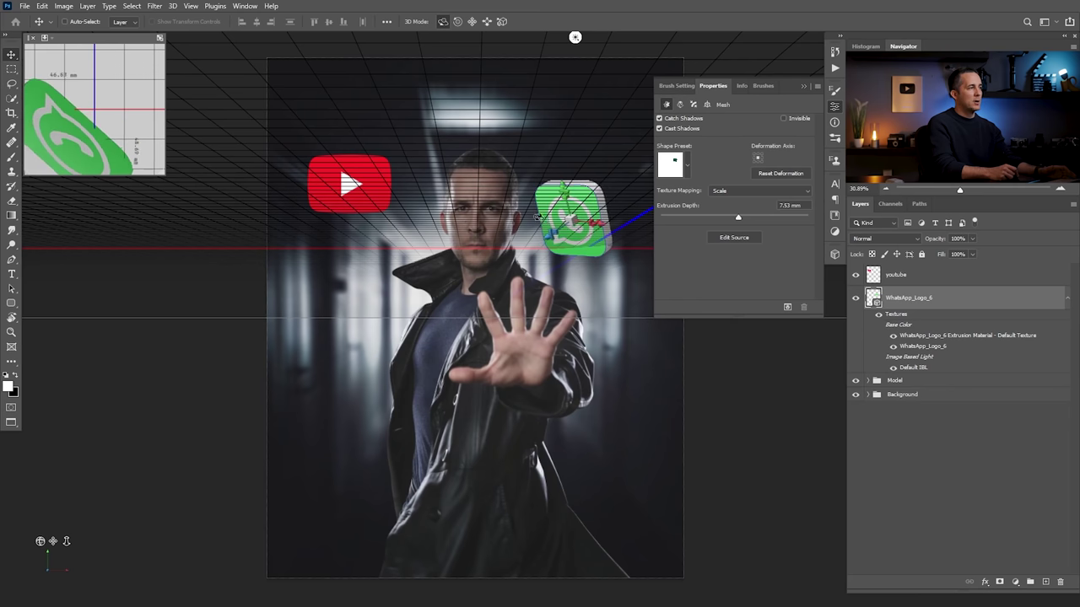
Filter the 3D panel to materials and open the Extrusion Material's properties.
left_click(835, 255)
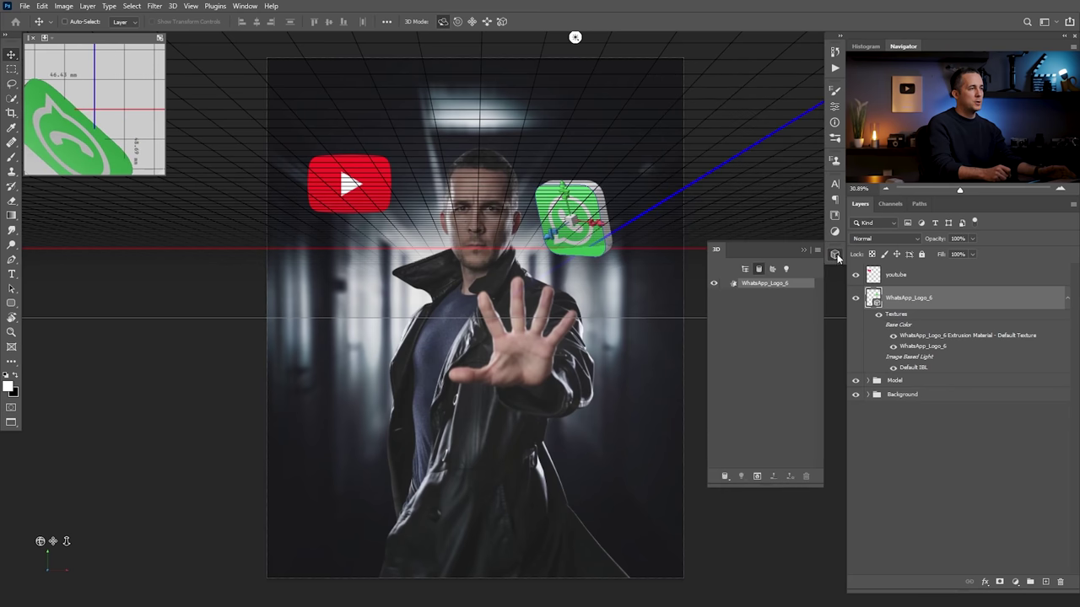
left_click(773, 270)
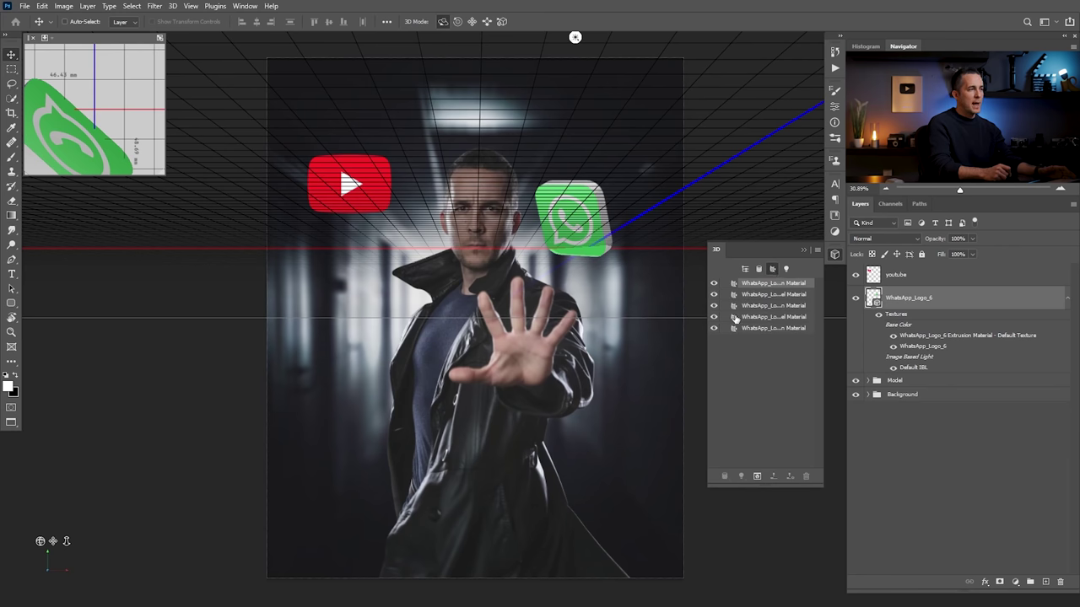
left_click_drag(705, 354, 657, 354)
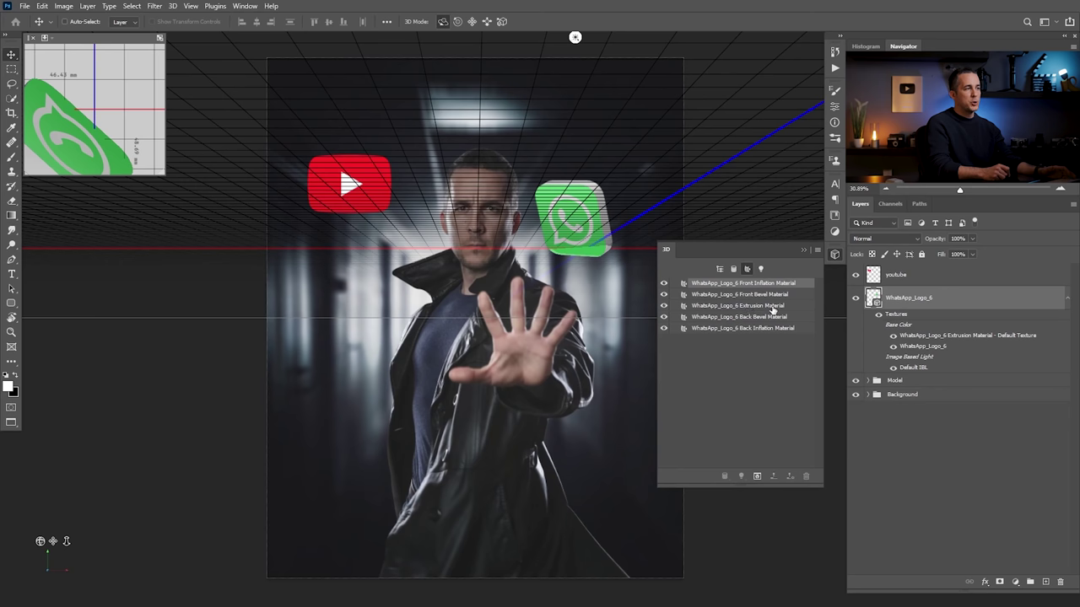
left_click(754, 307)
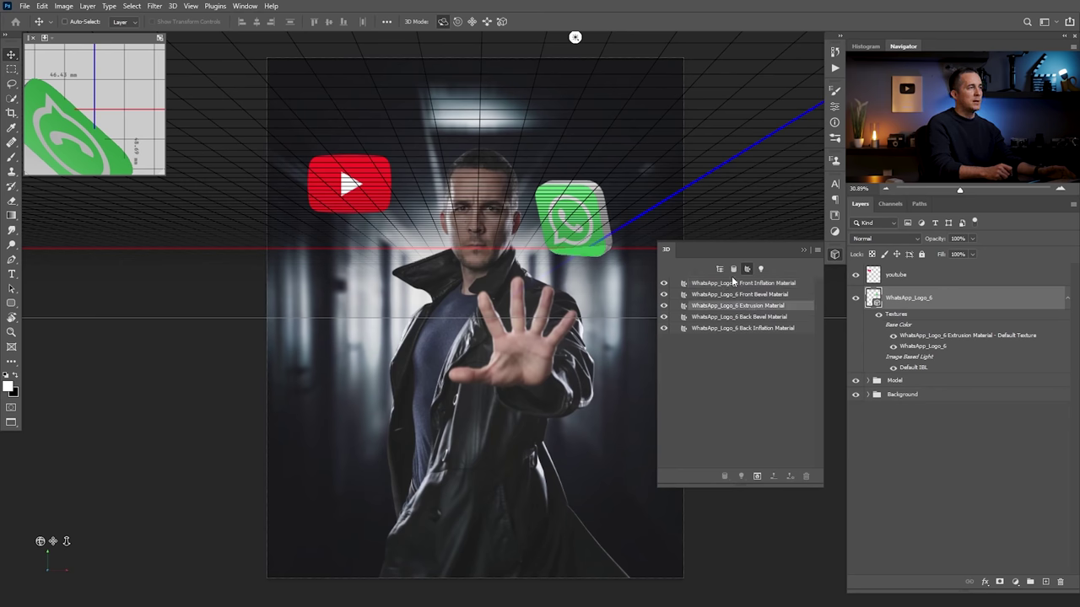
left_click(834, 106)
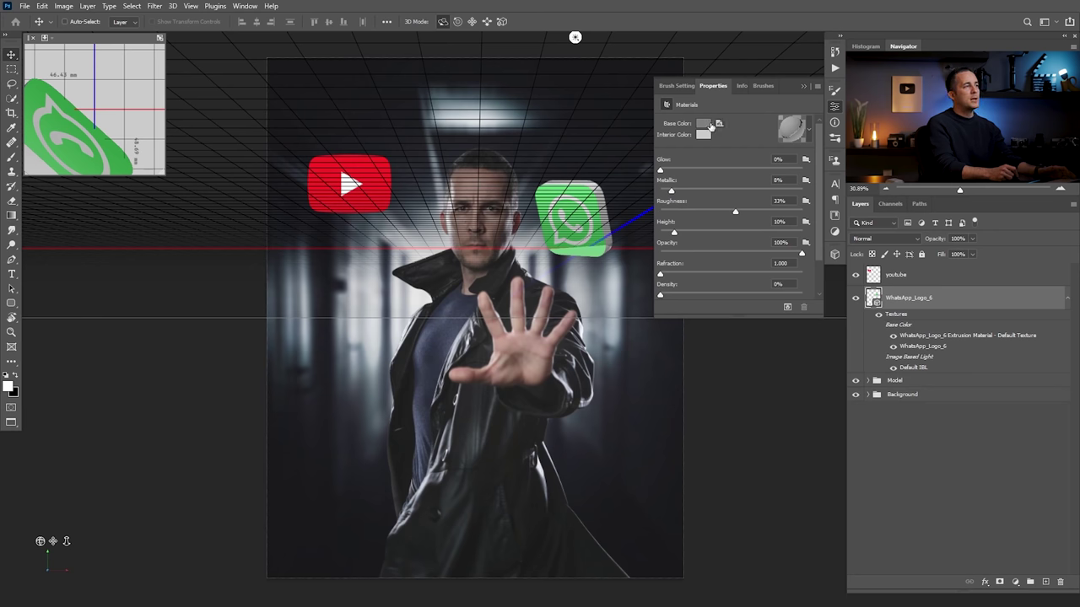
Try the brick material preset on the extrusion, then undo it.
left_click(810, 133)
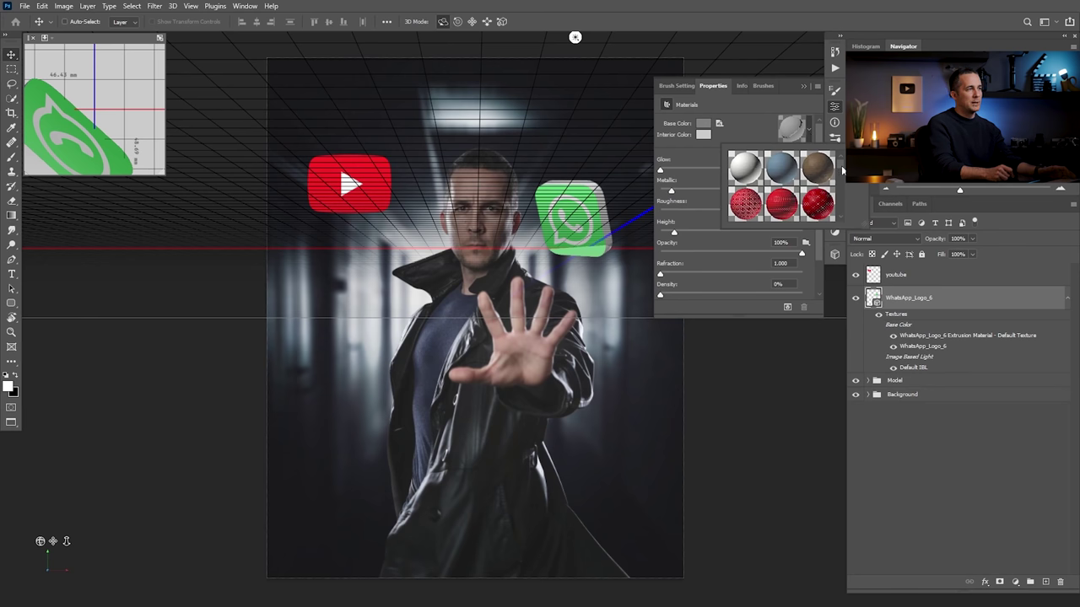
scroll(842, 171, "down", 3)
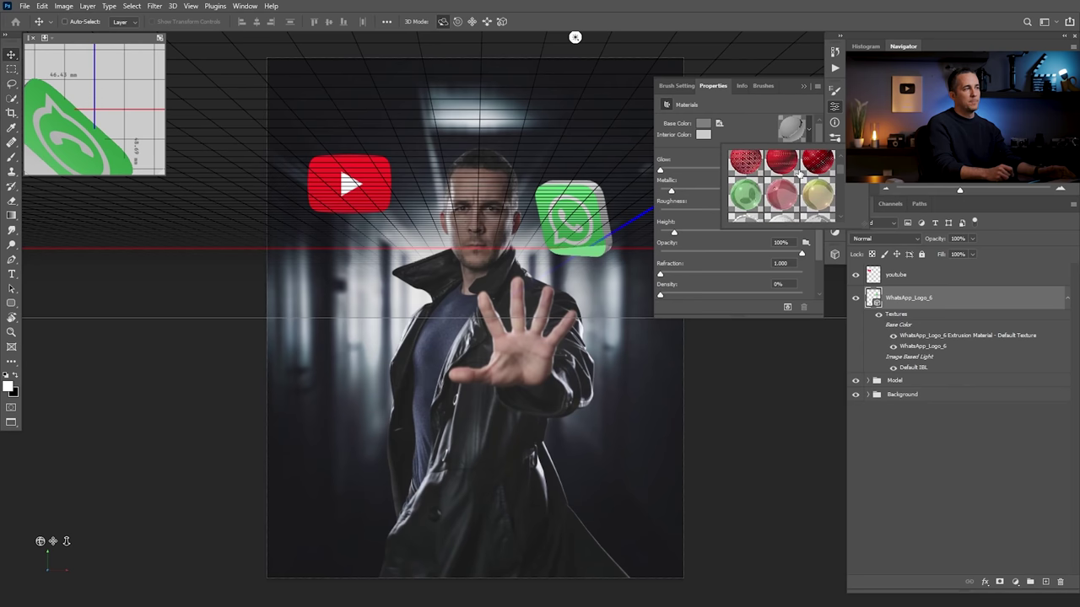
scroll(840, 174, "down", 10)
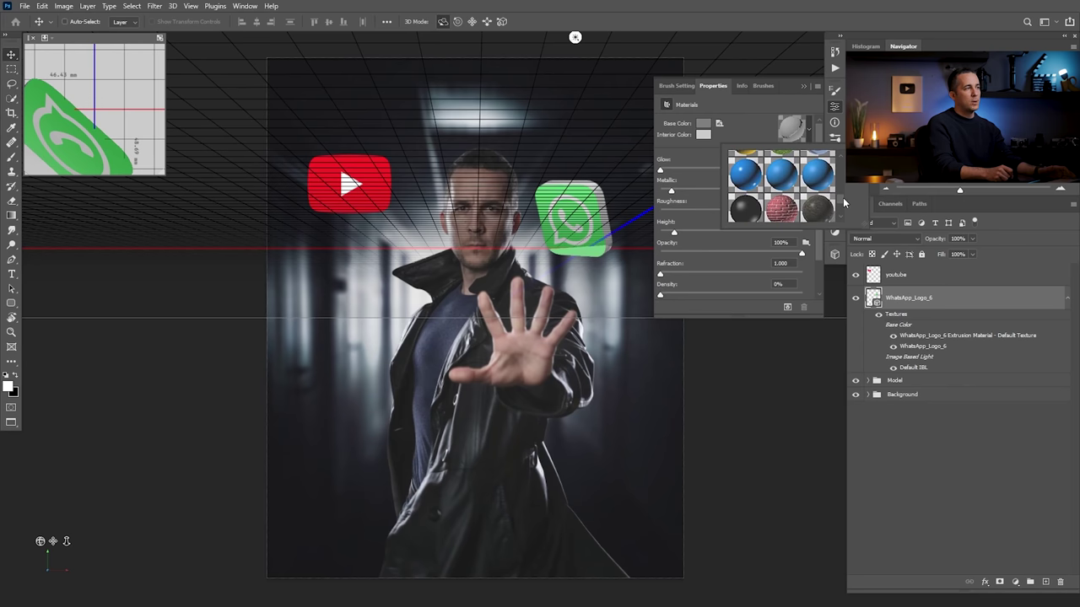
left_click(788, 211)
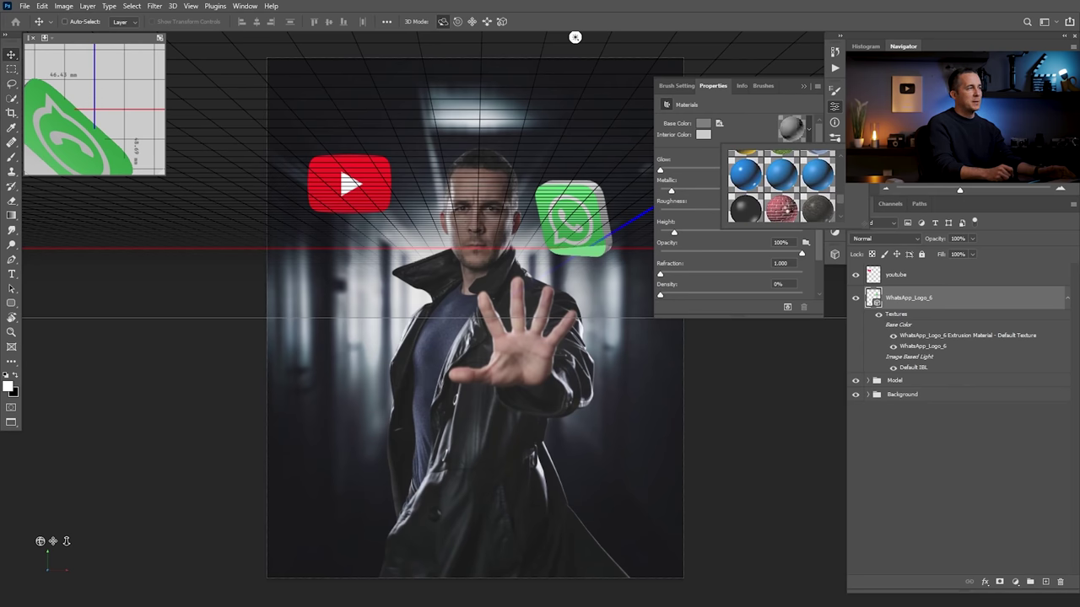
key("ctrl+z")
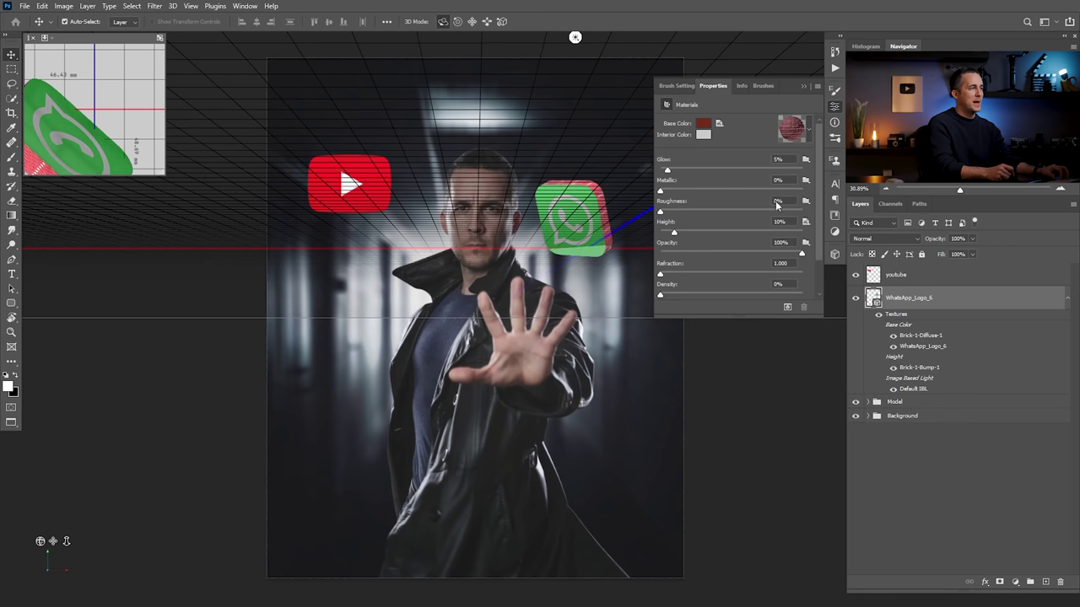
Set the extrusion base colour to dark green (R19 G104 B29) in the Color Picker.
key("i")
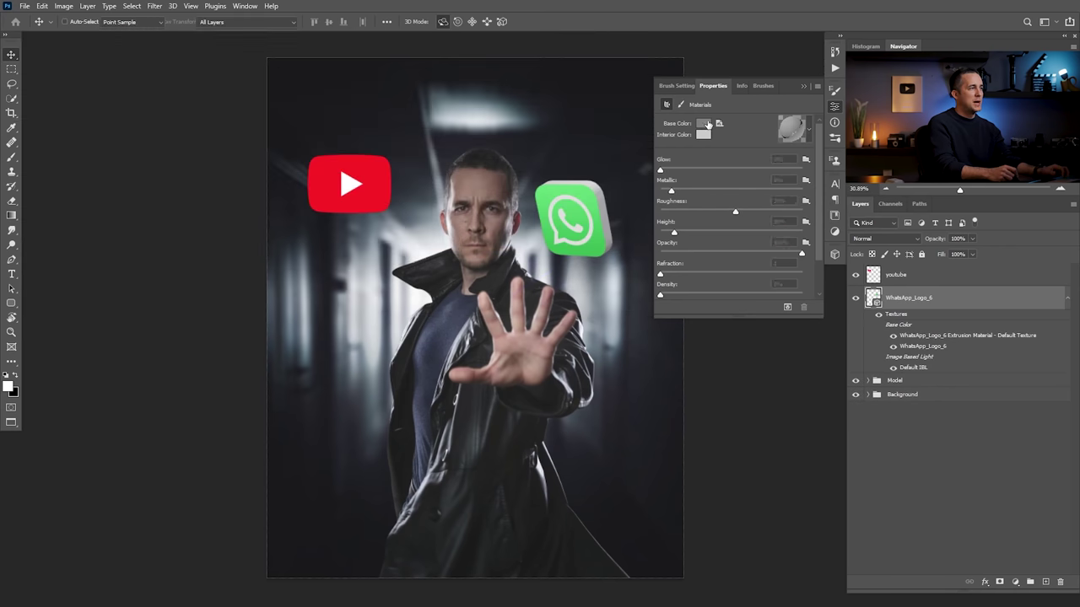
left_click(705, 125)
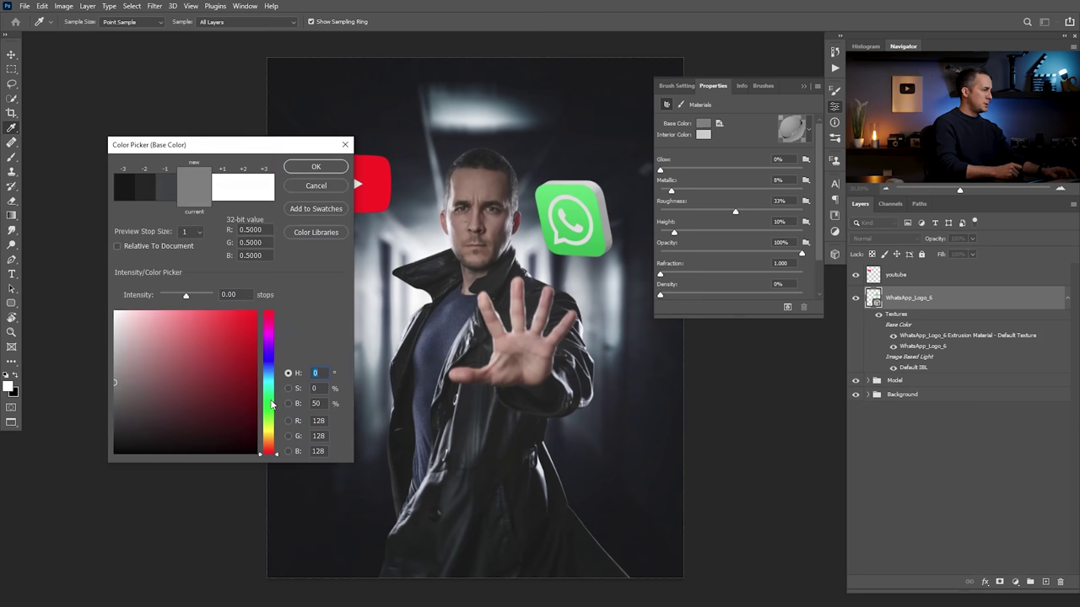
left_click(272, 405)
left_click(226, 379)
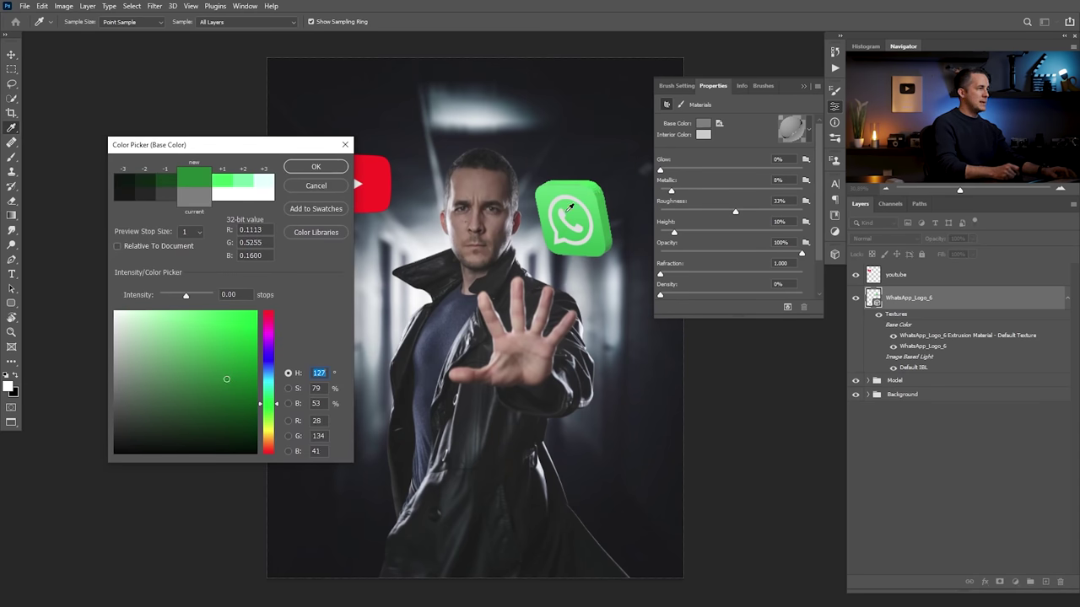
left_click_drag(225, 381, 229, 393)
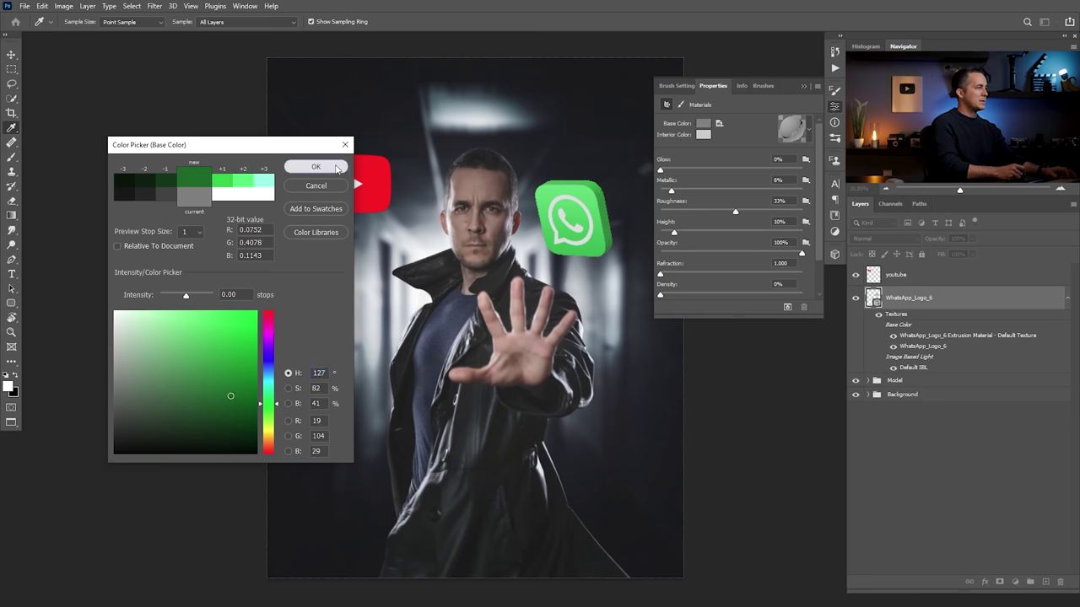
left_click(317, 168)
Turn the WhatsApp logo sideways to check its green edges.
left_click(586, 213)
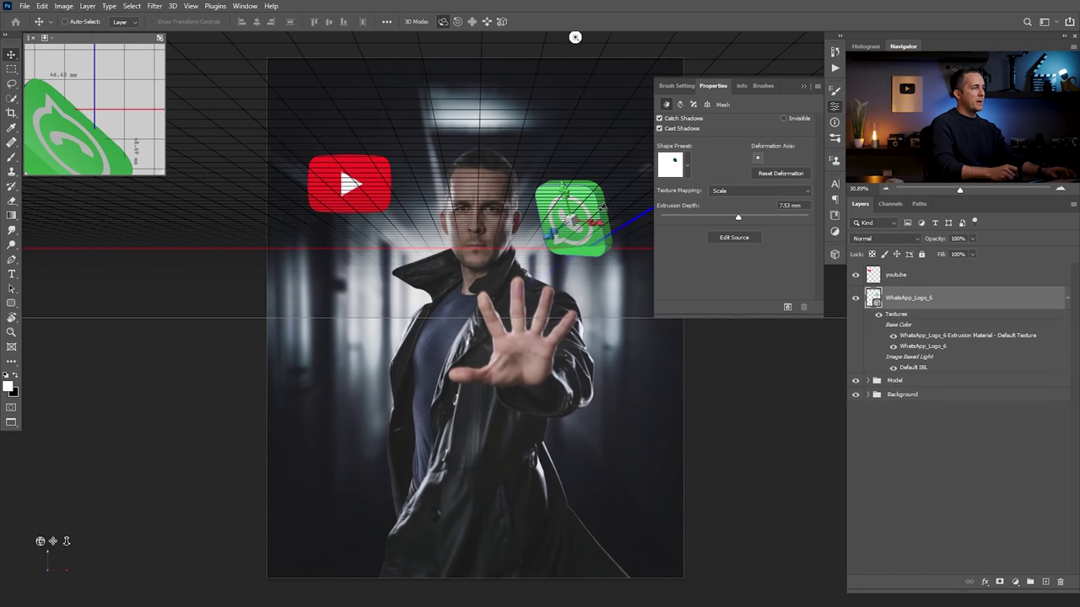
left_click_drag(587, 213, 601, 248)
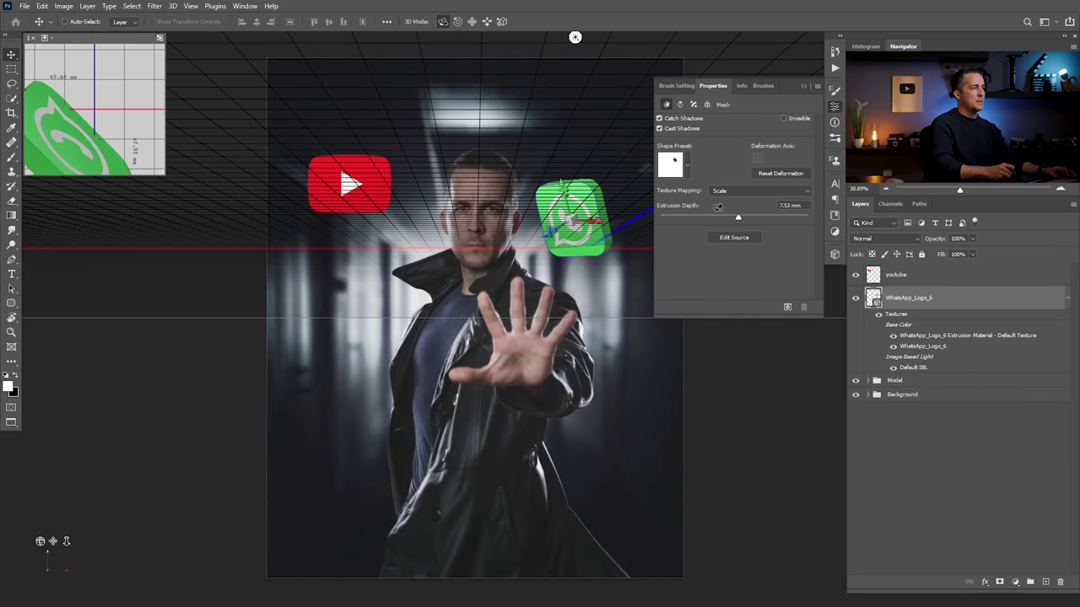
left_click(835, 256)
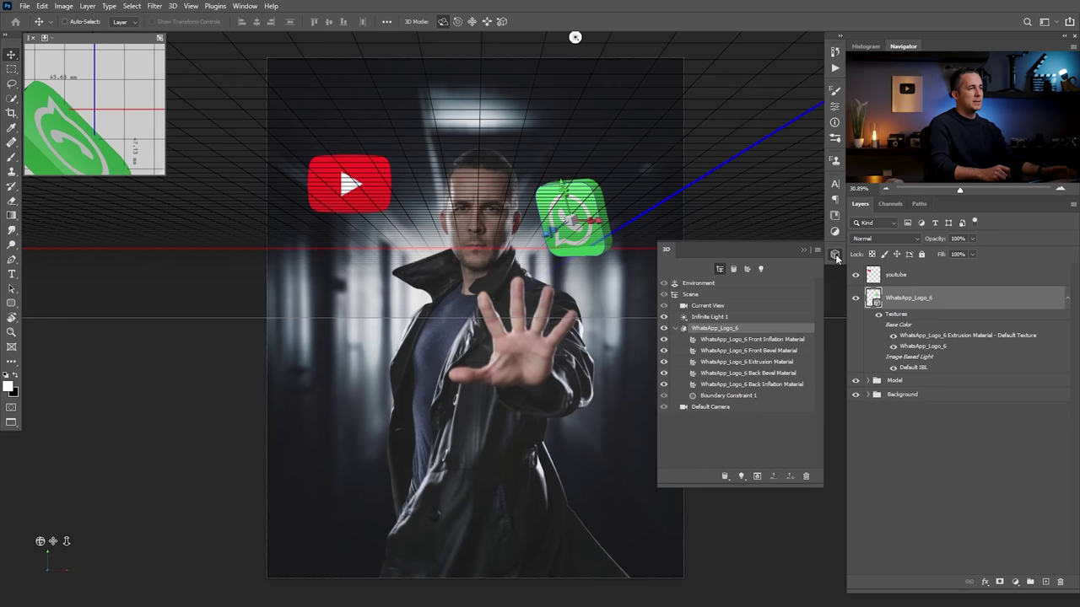
Swing the infinite light up and to the left, without adding a new light, then rotate the logo.
left_click(762, 270)
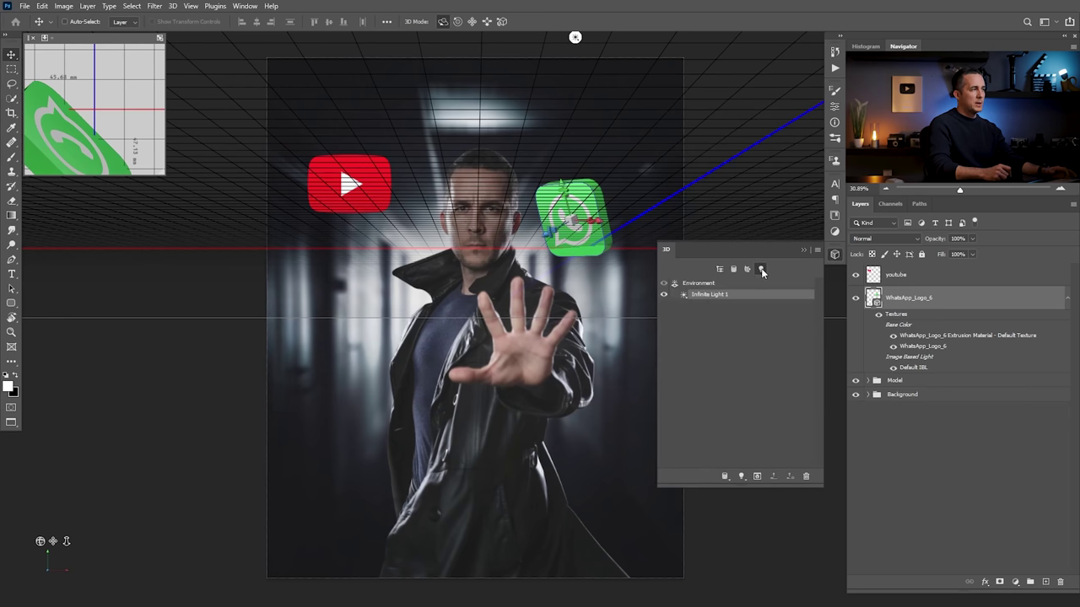
mouse_move(540, 289)
left_mouse_down()
mouse_move(680, 215)
mouse_move(692, 362)
mouse_move(533, 317)
mouse_move(527, 329)
left_mouse_up()
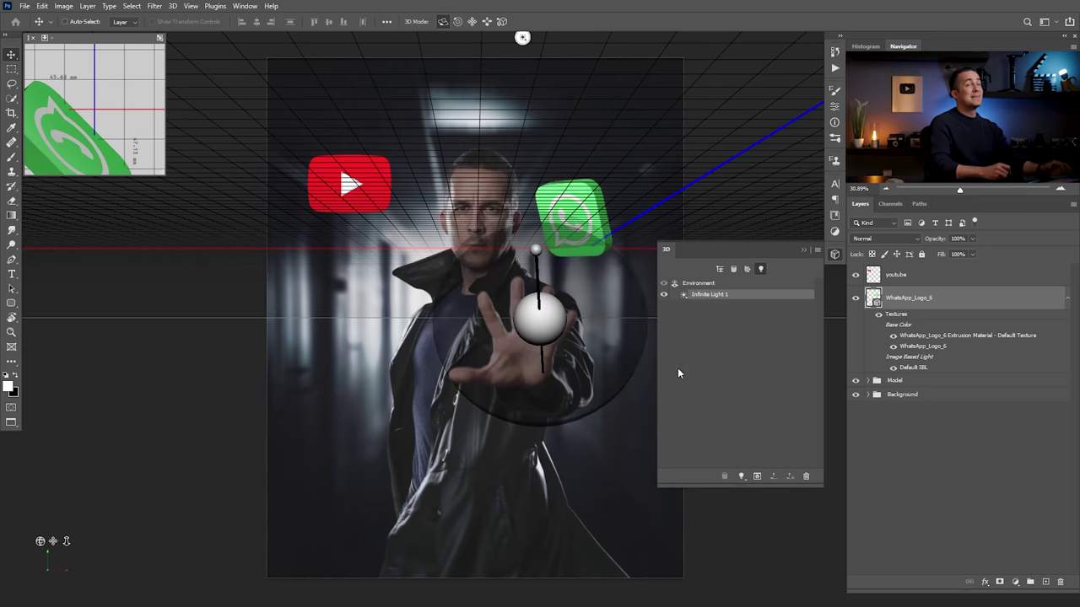
left_click(741, 478)
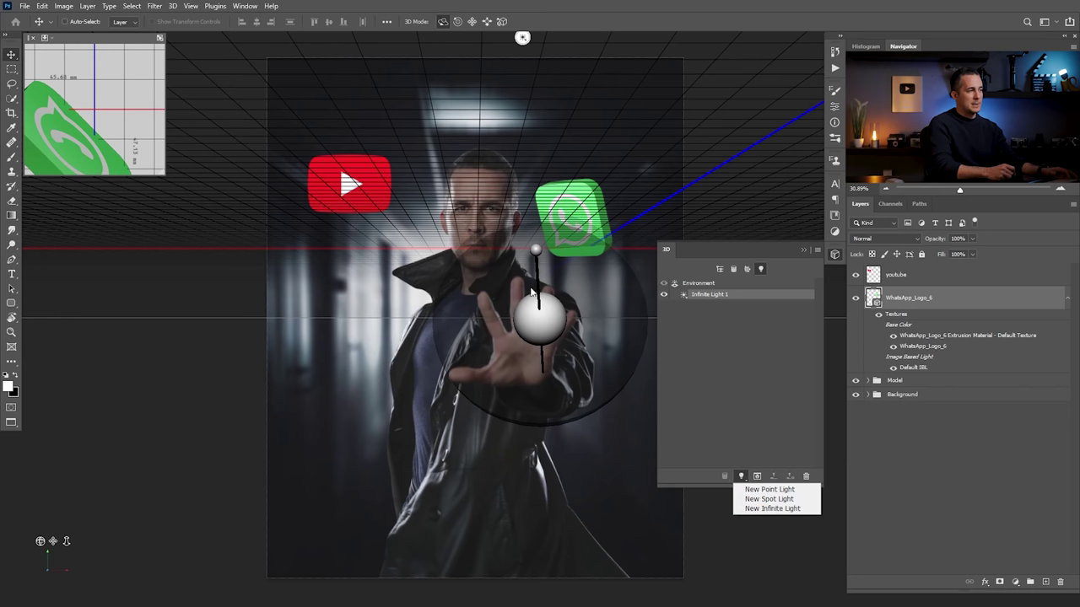
left_click(710, 338)
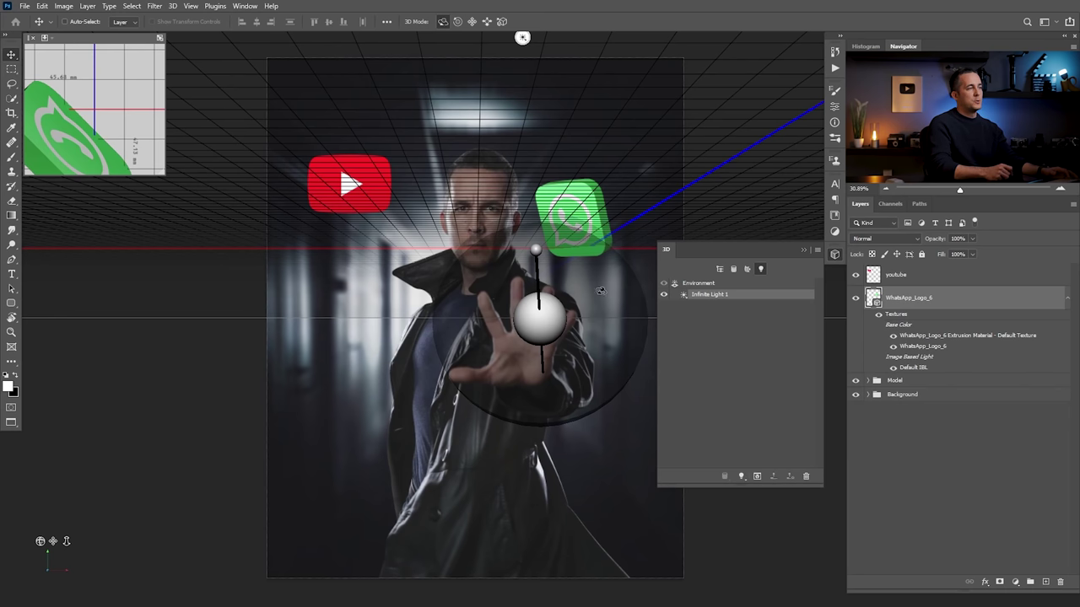
mouse_move(547, 312)
left_mouse_down()
mouse_move(530, 295)
mouse_move(546, 291)
mouse_move(533, 302)
left_mouse_up()
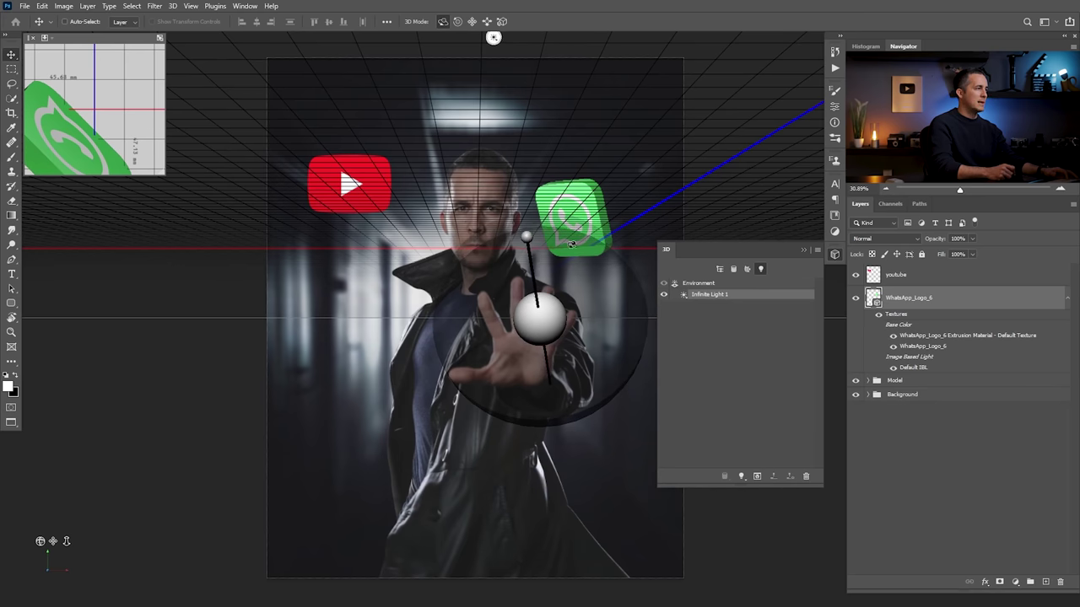
left_click(579, 191)
left_click_drag(590, 194, 564, 229)
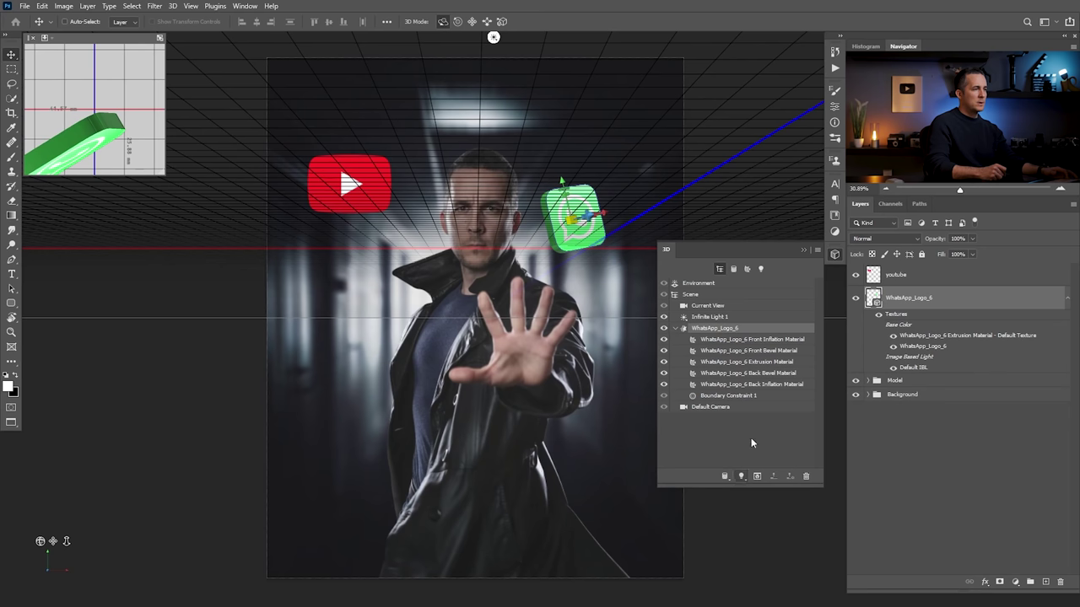
Lower Infinite Light 1's intensity to 51% and switch off its shadow.
left_click(835, 109)
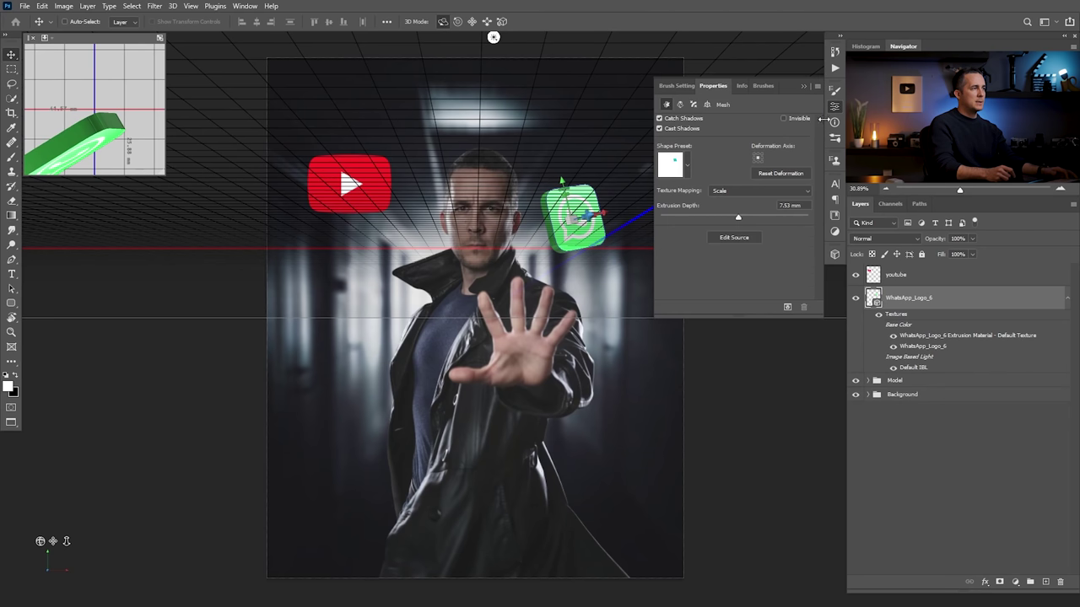
left_click(834, 254)
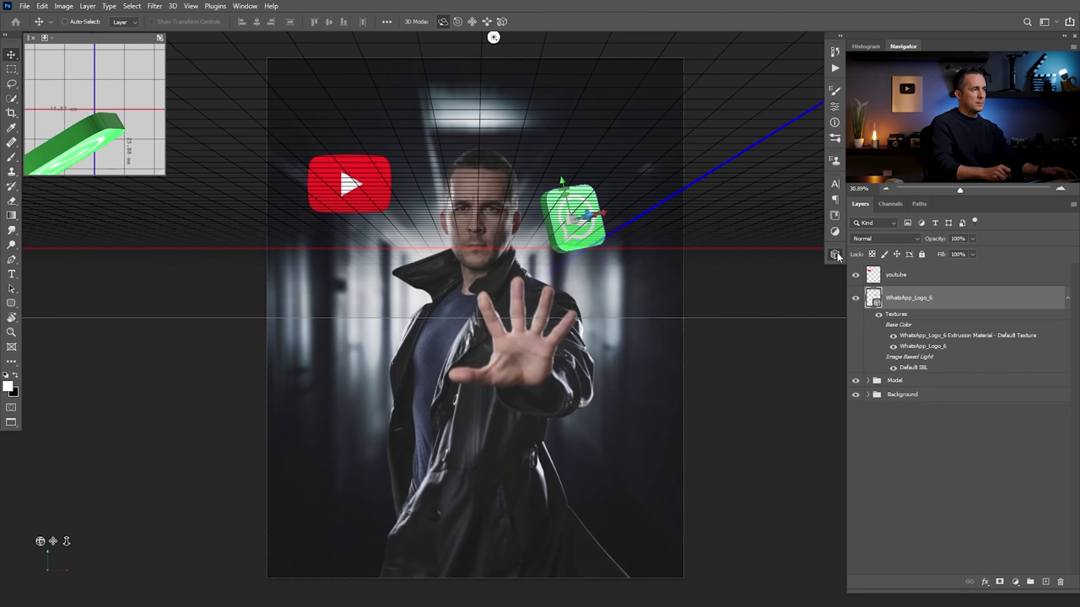
left_click(760, 269)
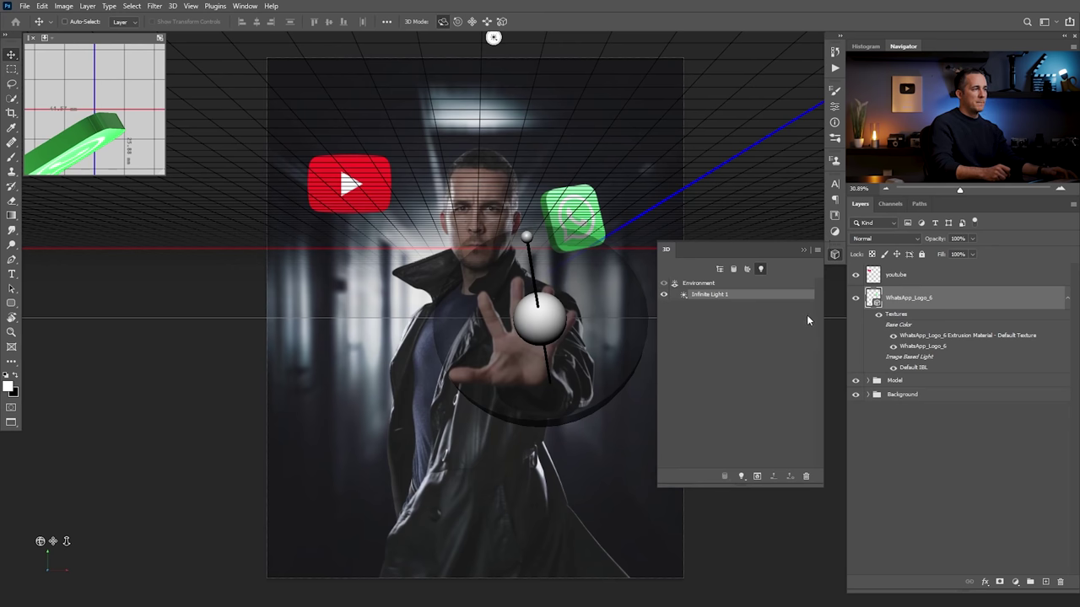
left_click(834, 107)
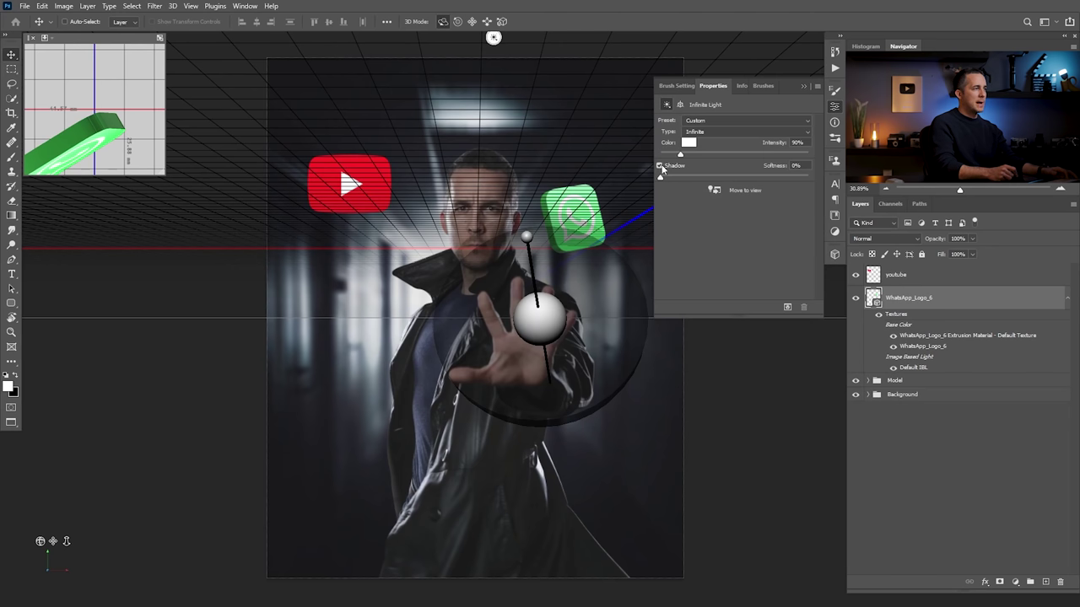
left_click_drag(680, 155, 675, 157)
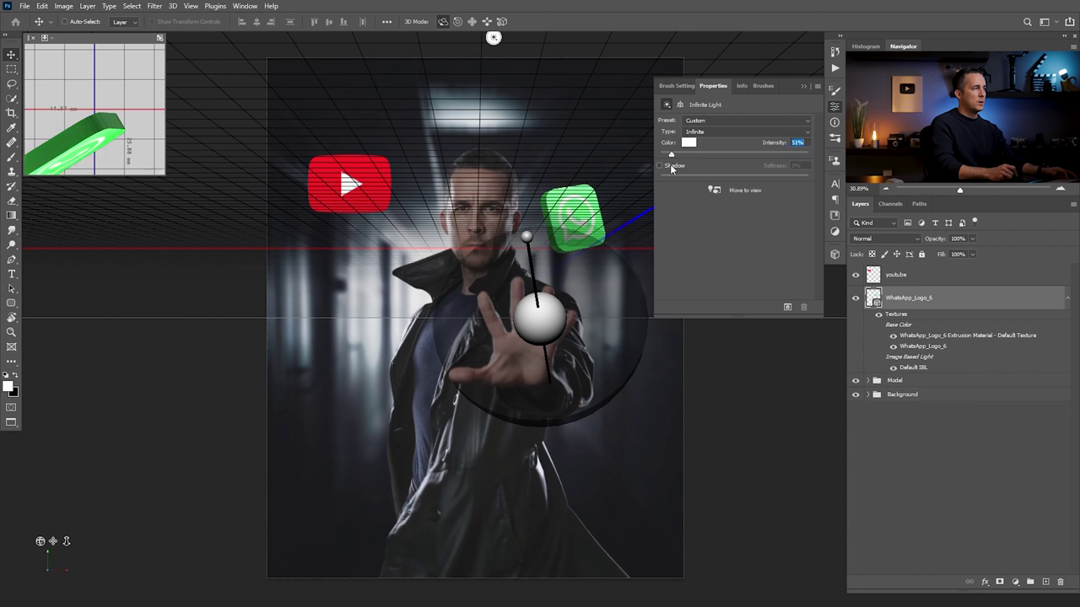
Close the light properties and rasterize the WhatsApp_Logo_6 3D layer into pixels.
left_click(804, 86)
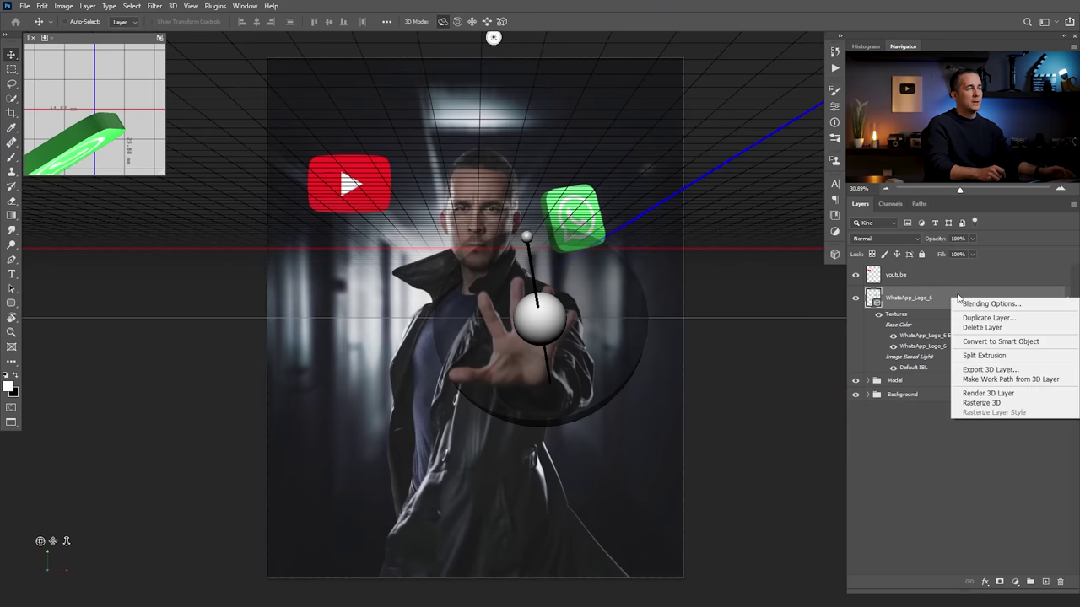
left_click(981, 404)
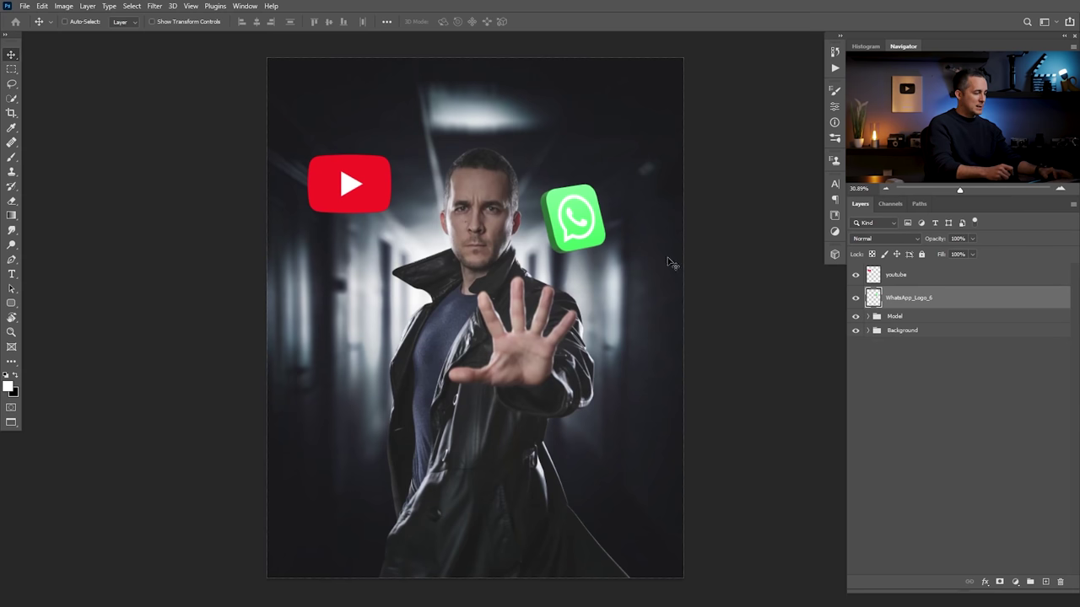
key("ctrl")
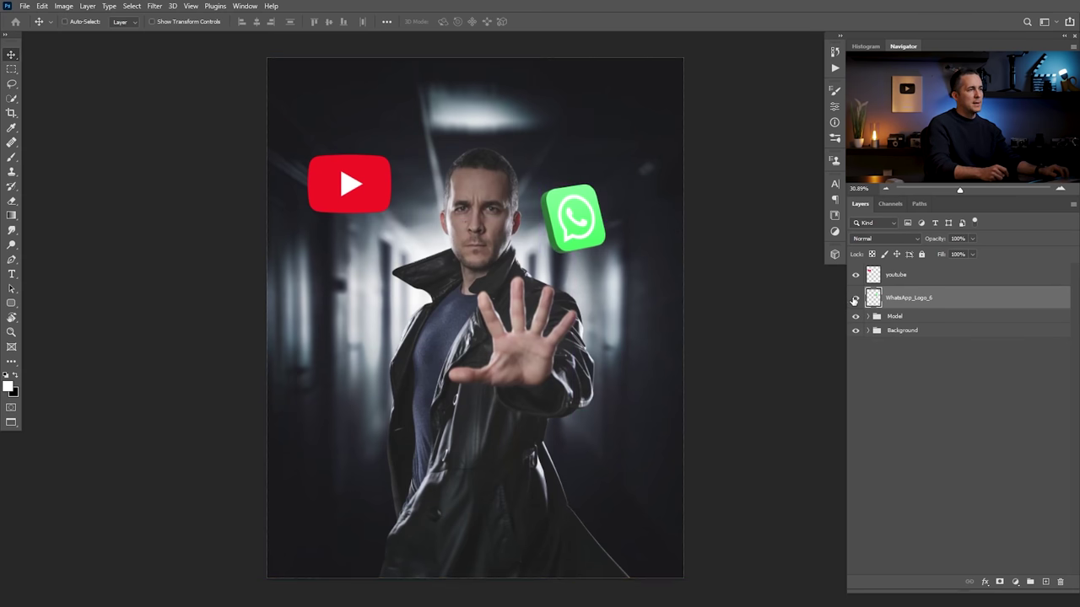
Undo the rasterize and set the Current View camera's field of view to 50.
key("ctrl+z")
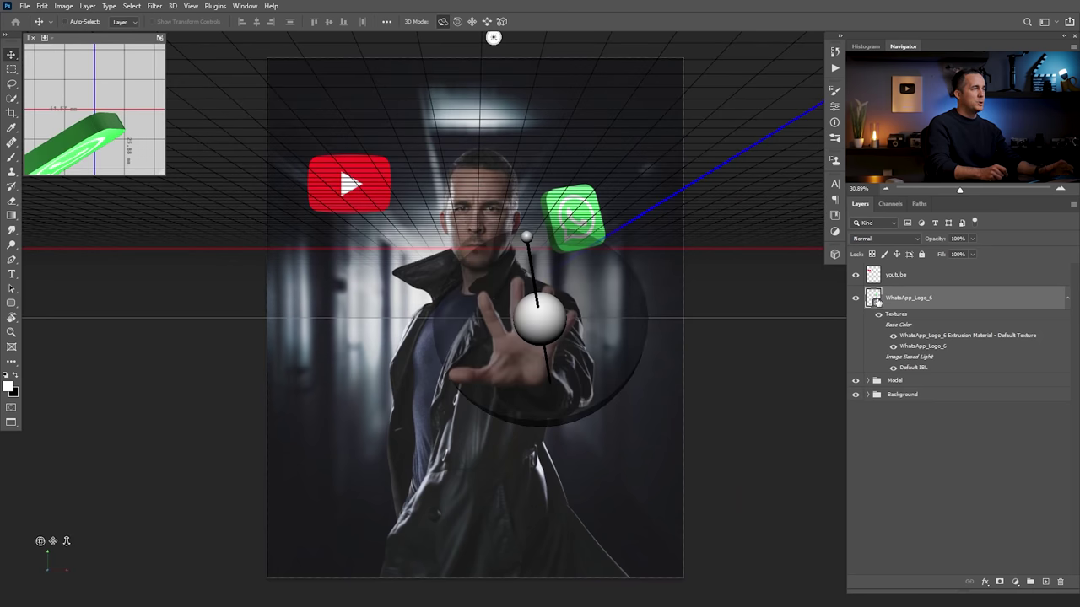
left_click(835, 254)
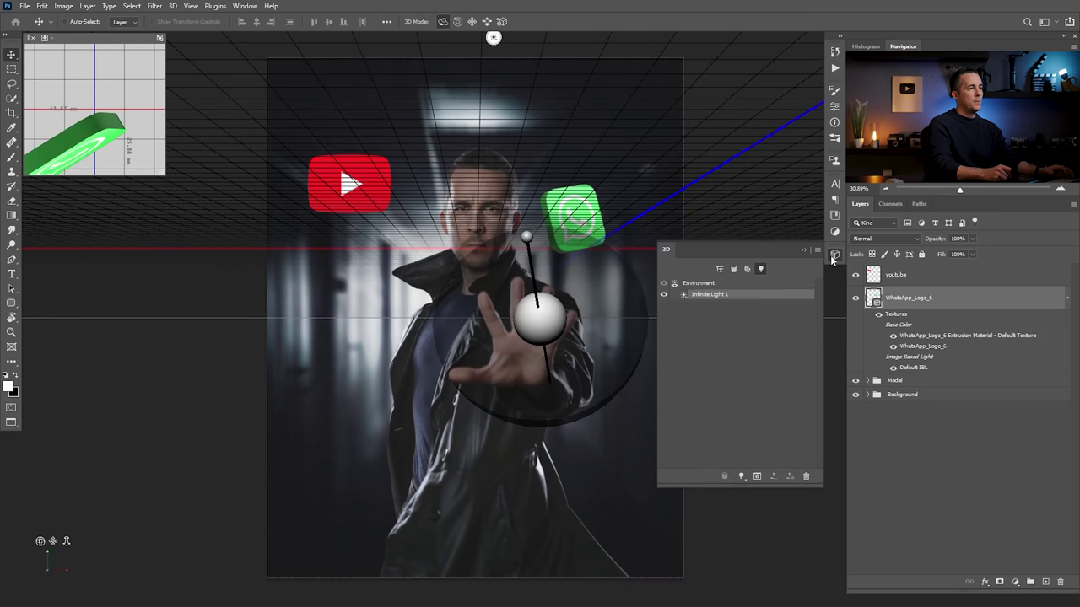
left_click(719, 269)
left_click(705, 307)
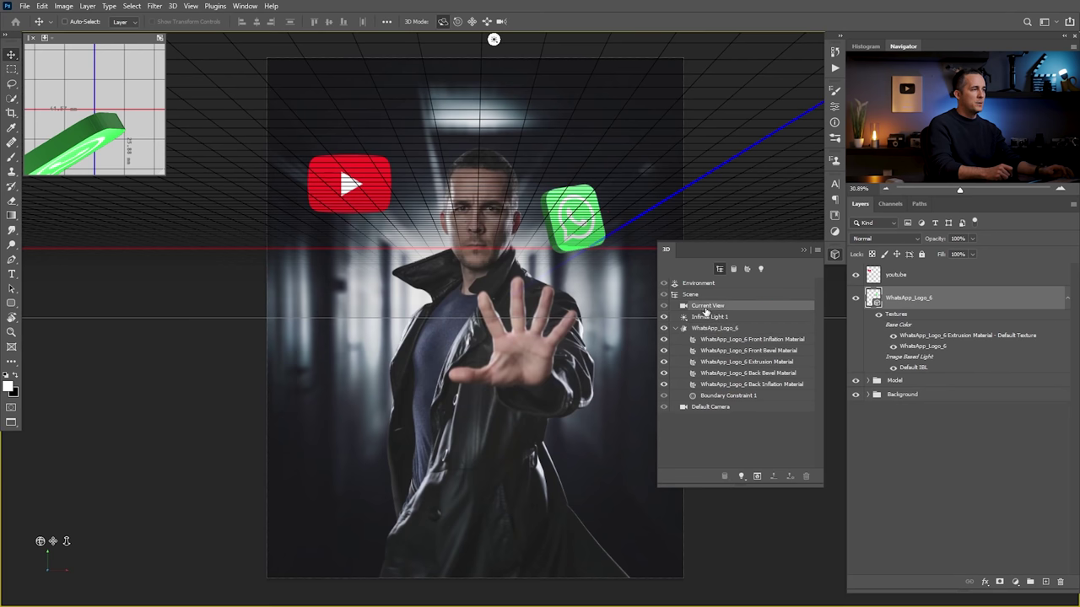
left_click(835, 108)
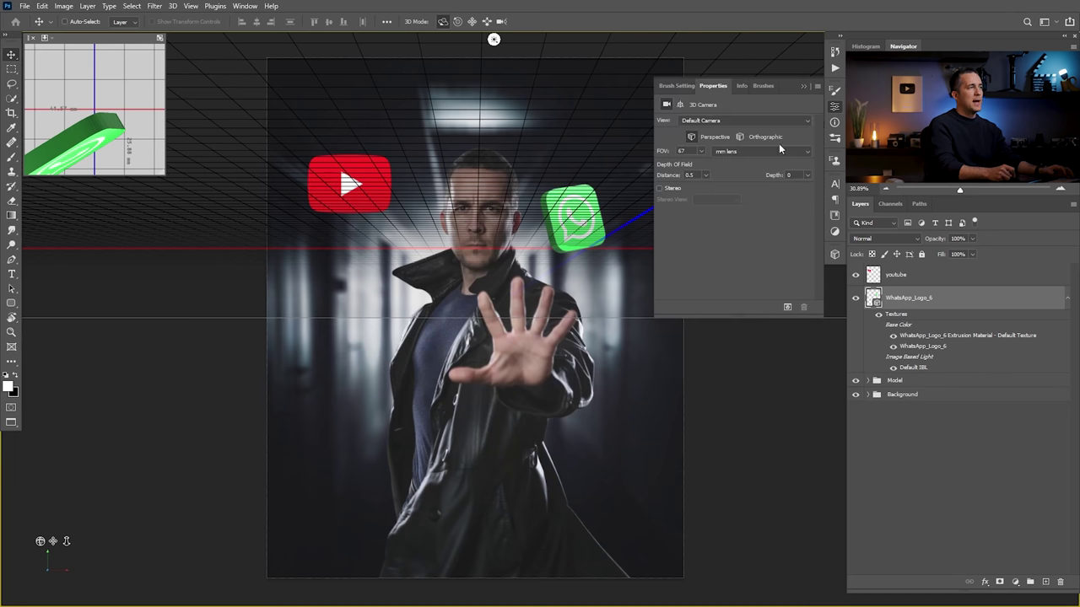
type("50")
key("Return")
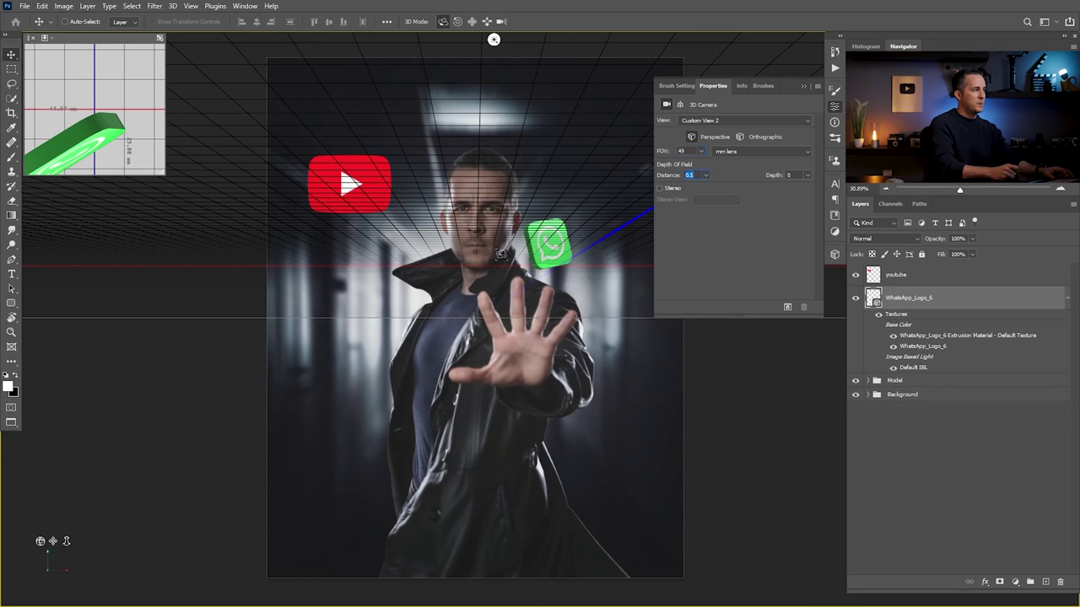
Rotate the WhatsApp mesh around its vertical axis and raise it beside the man's head.
left_click(835, 254)
left_click(733, 269)
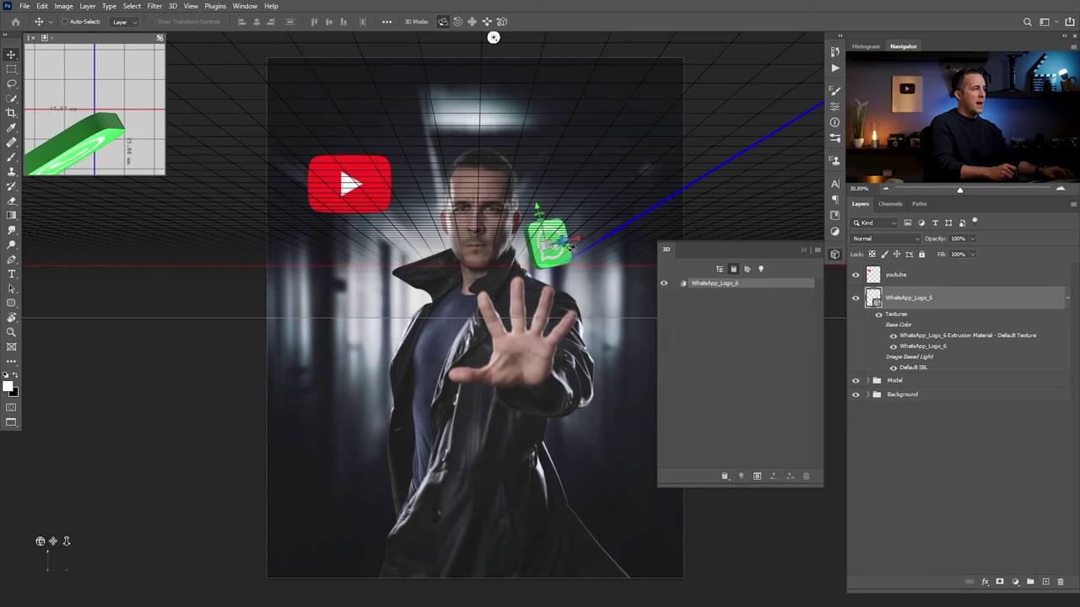
left_click_drag(580, 245, 657, 218)
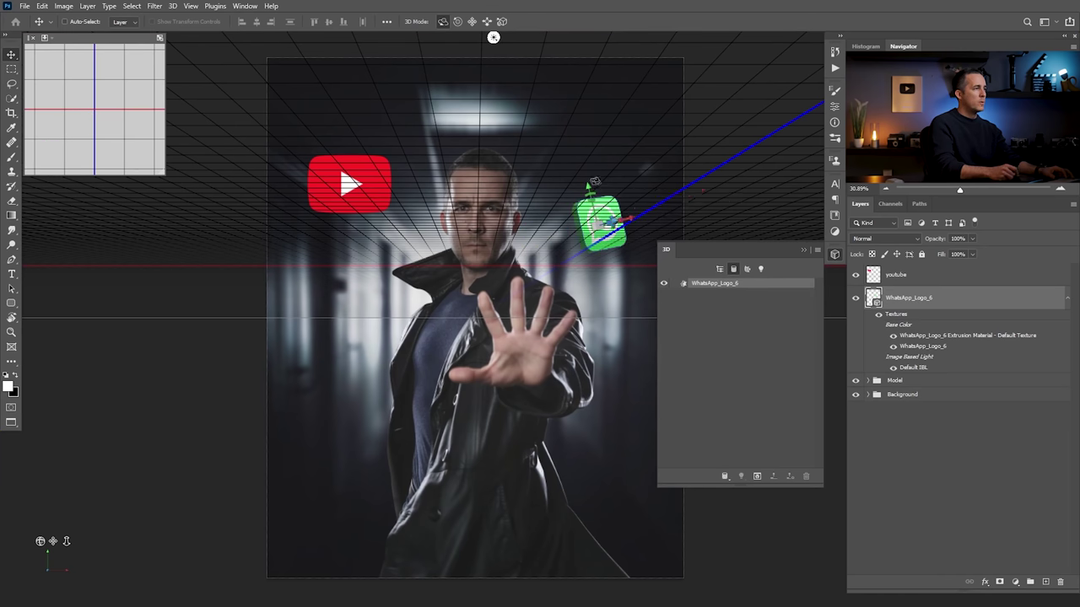
left_click_drag(592, 191, 579, 148)
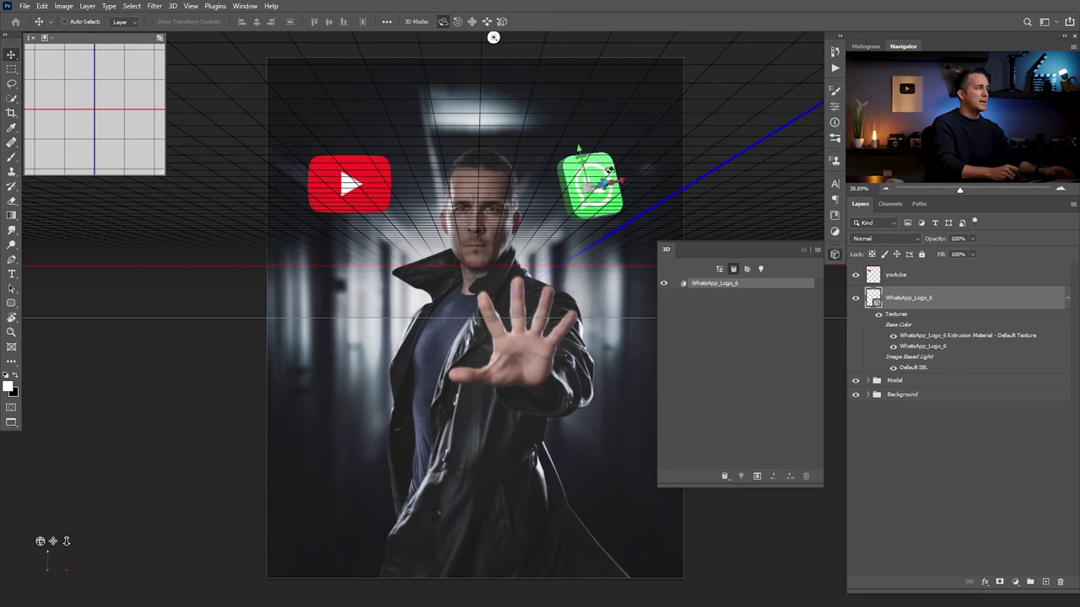
Turn the logo slightly, Rasterize 3D the WhatsApp_Logo_6 layer, unhide it, and collapse the 3D panel.
left_click_drag(566, 165, 558, 164)
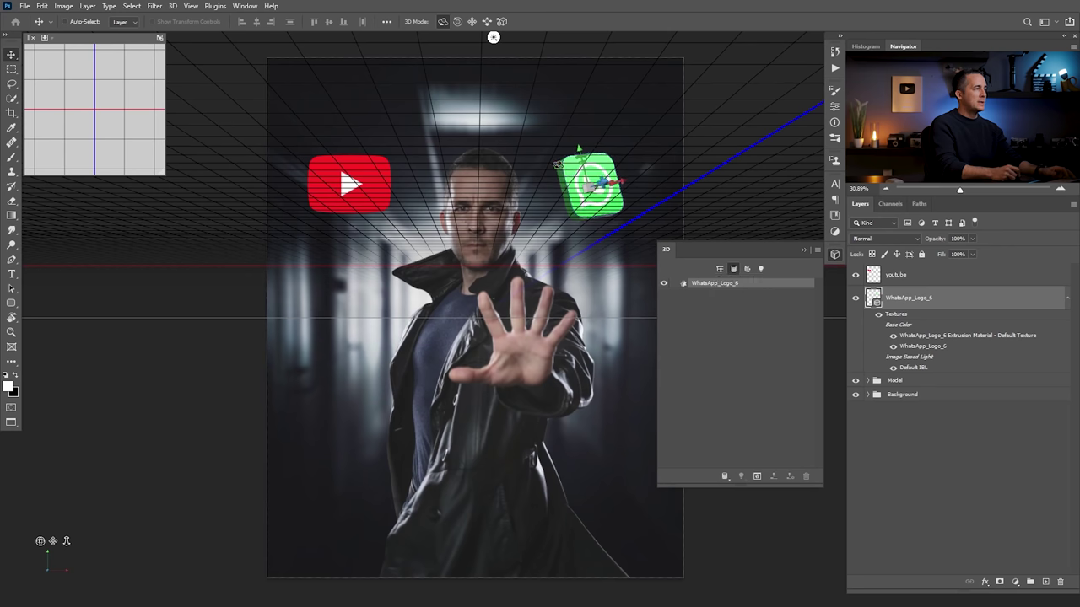
right_click(950, 297)
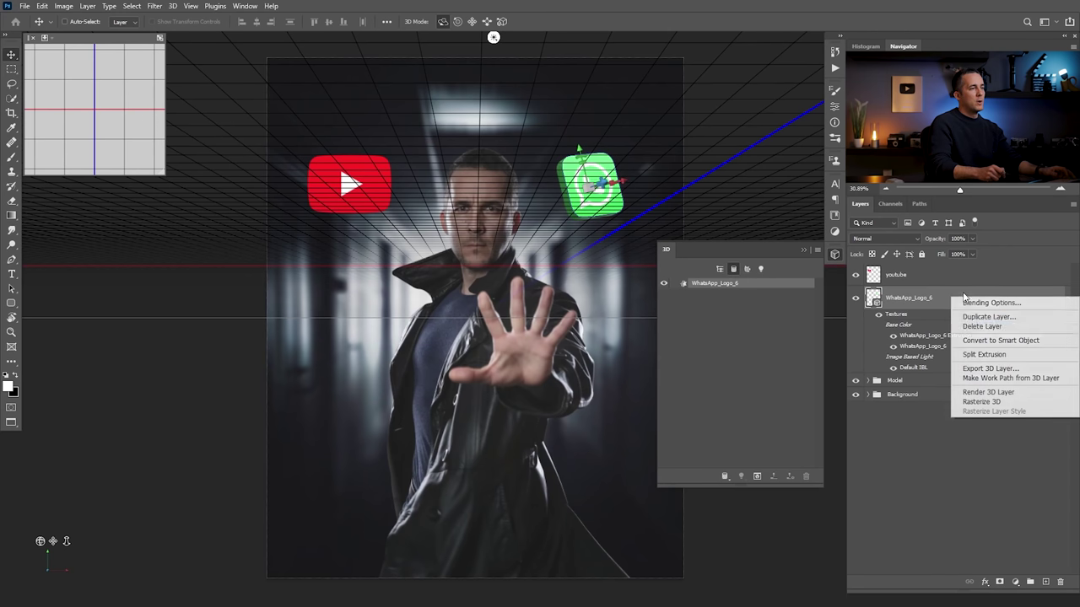
left_click(982, 402)
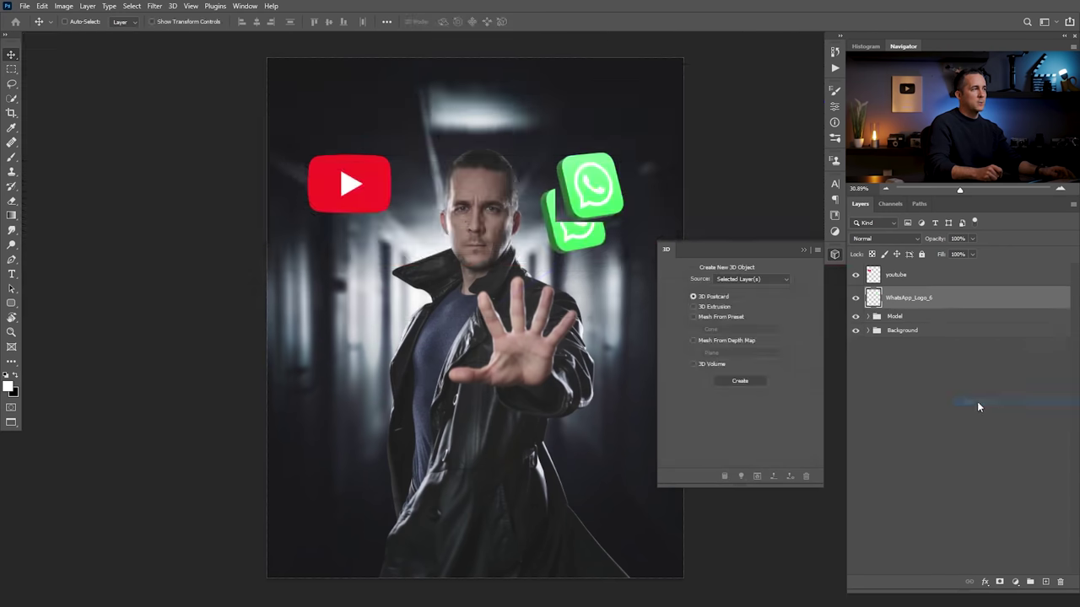
left_click(856, 298)
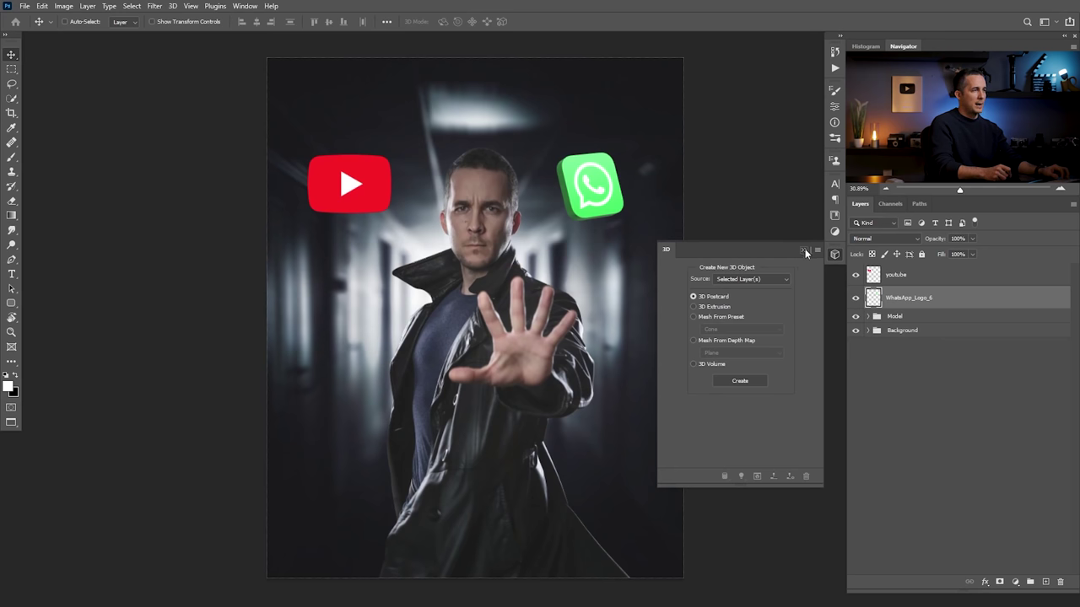
left_click(804, 251)
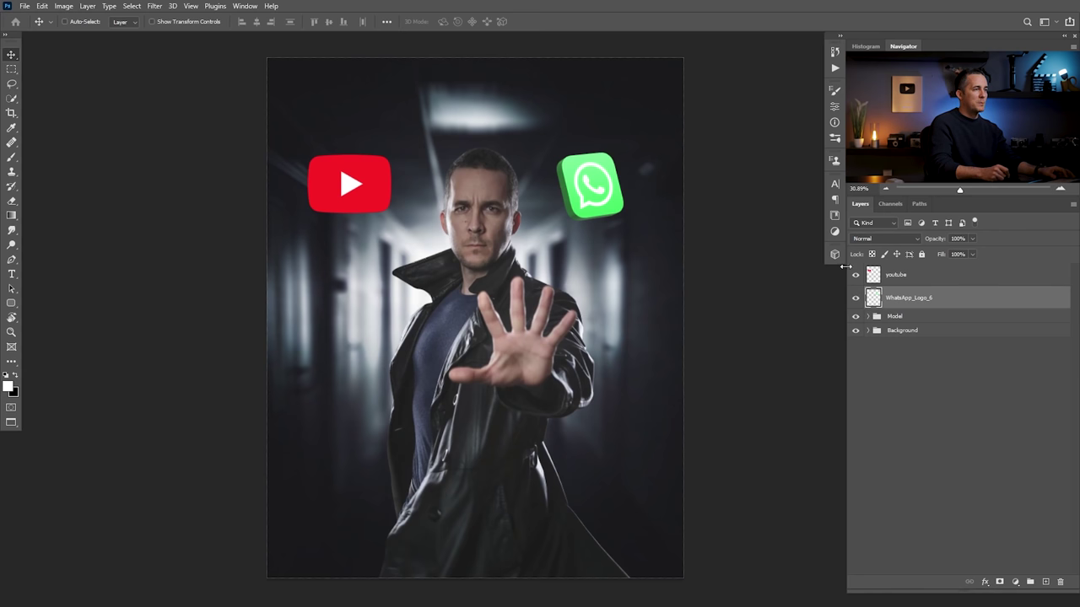
Select the youtube layer and nudge the YouTube logo slightly down and right.
left_click(877, 275)
key("w")
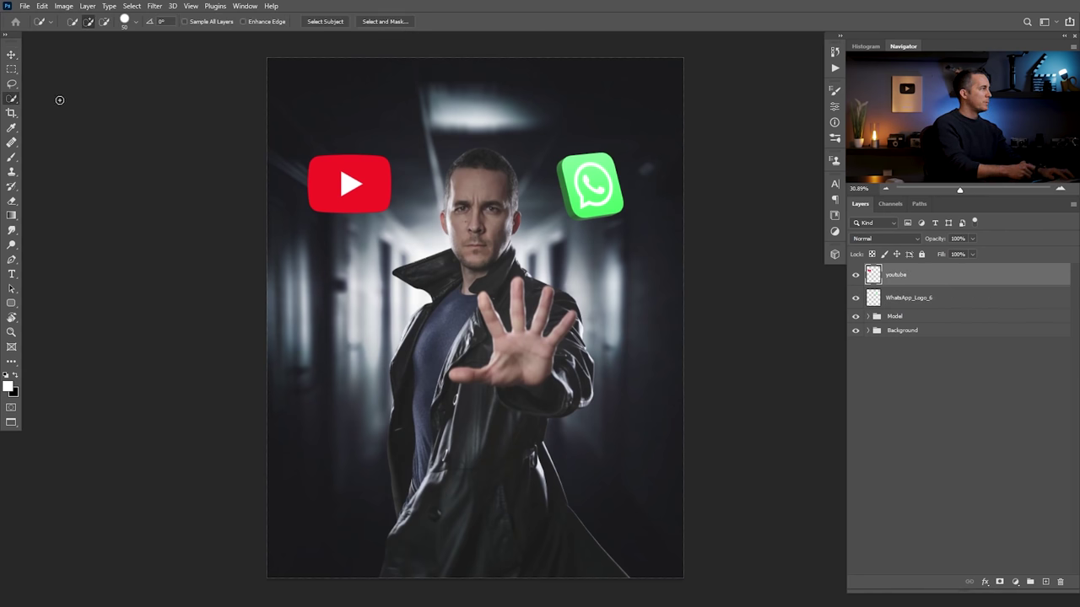
right_click(13, 101)
left_click(42, 111)
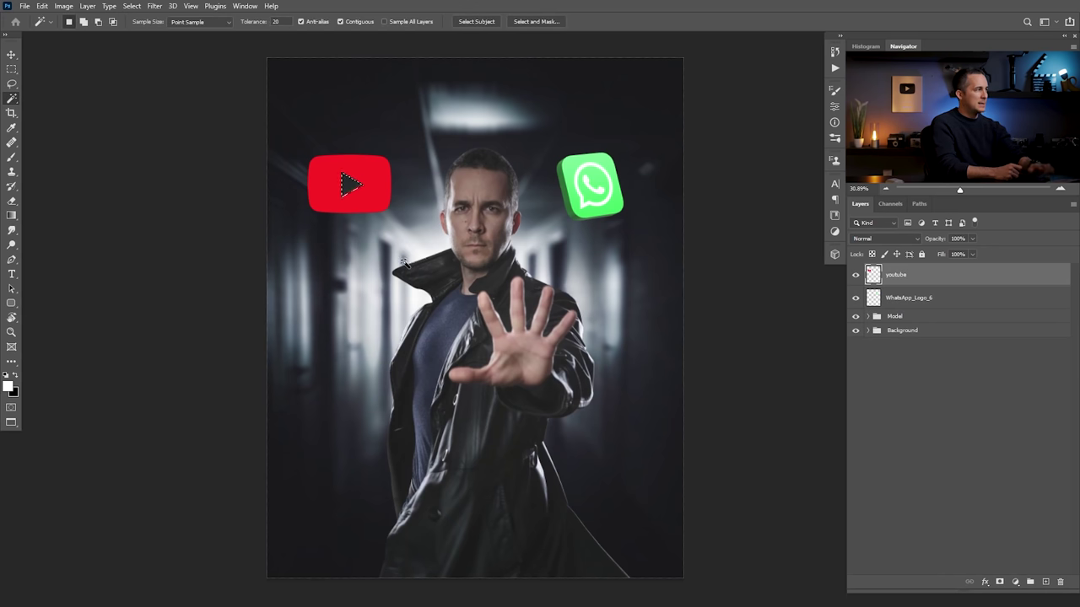
key("v")
left_click_drag(371, 206, 388, 237)
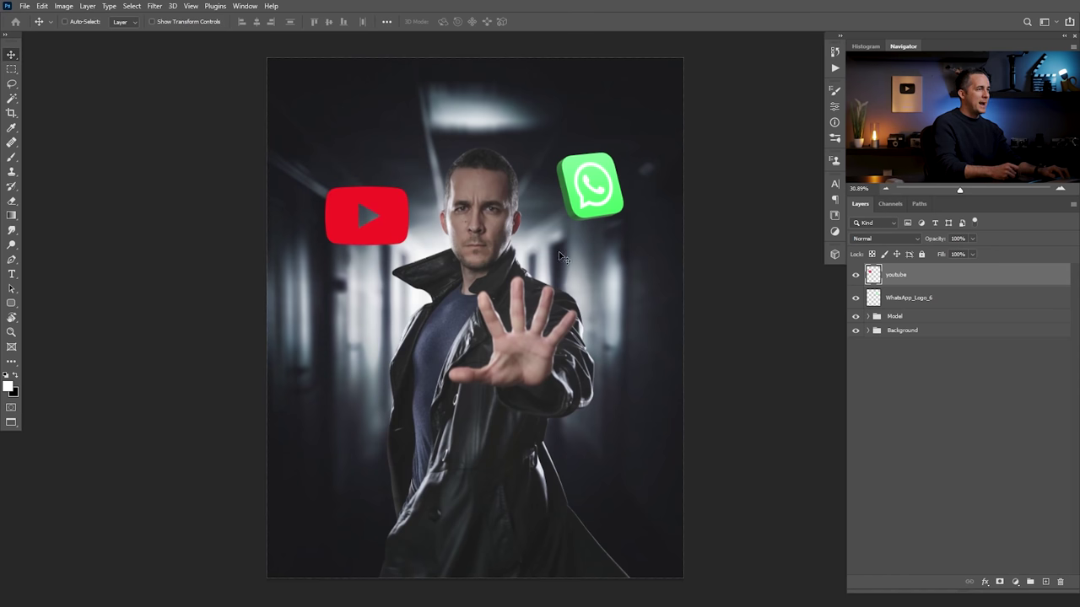
Extrude the youtube layer into a 3D object with an extrusion depth of 8.55 mm.
left_click(169, 7)
left_click(242, 84)
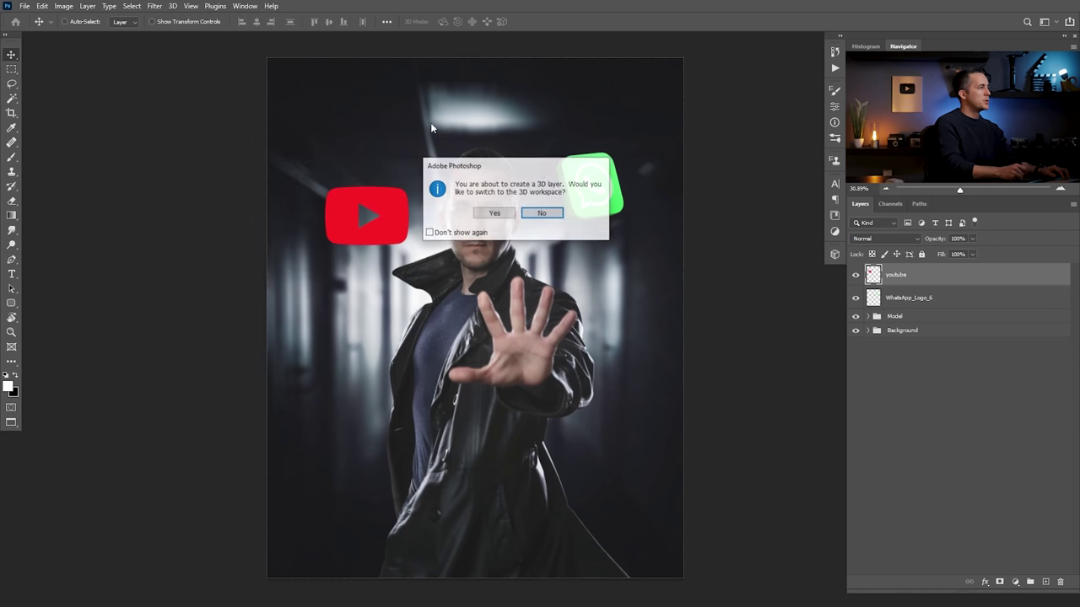
left_click(544, 212)
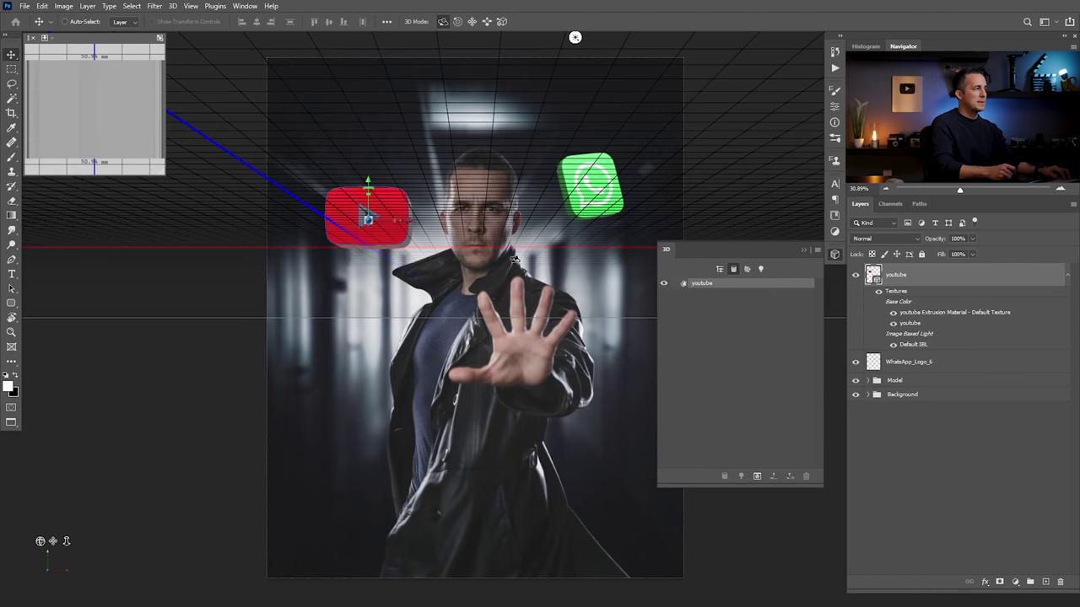
left_click_drag(391, 232, 544, 222)
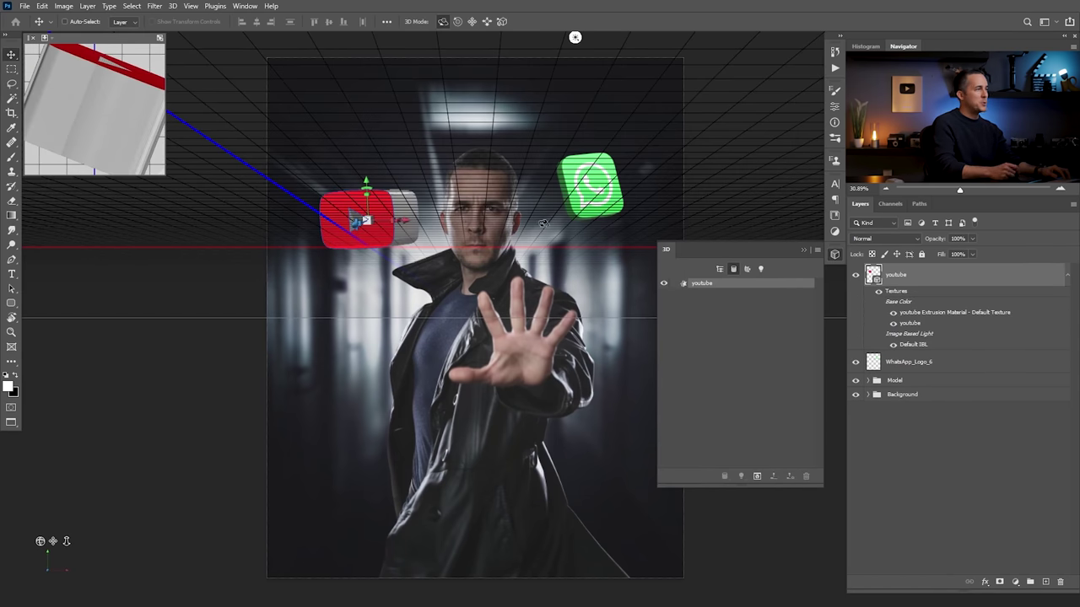
left_click(833, 108)
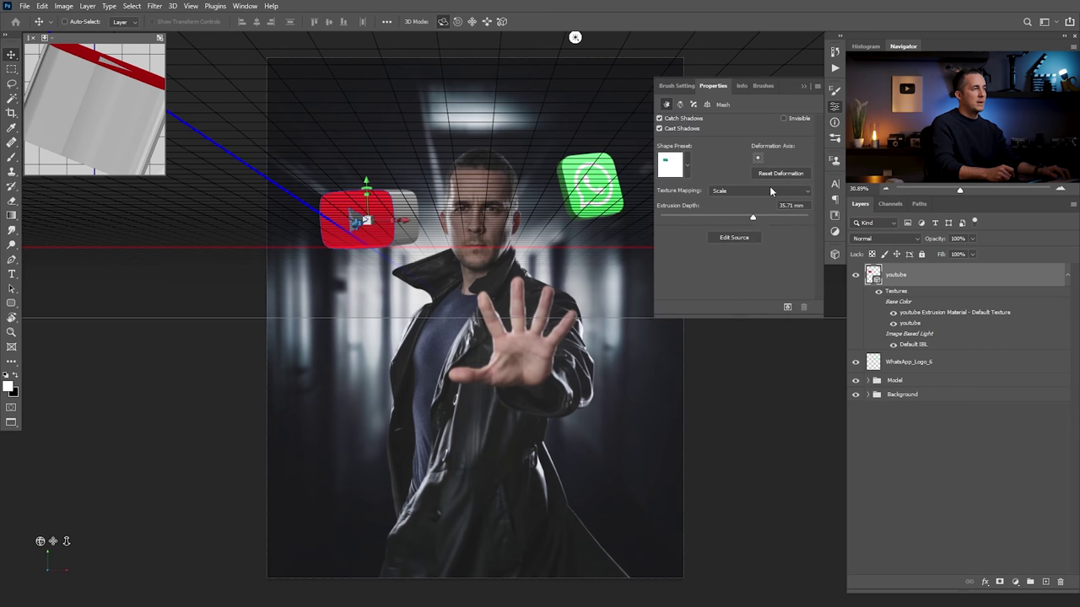
mouse_move(752, 214)
left_mouse_down()
mouse_move(722, 214)
mouse_move(736, 217)
left_mouse_up()
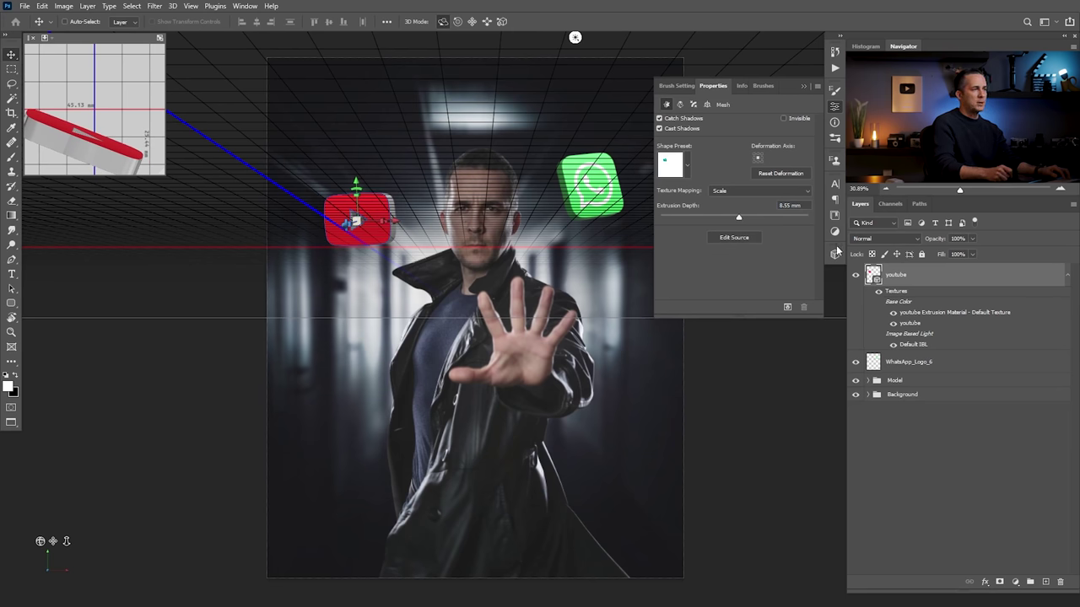
Set the scene's Current View camera field of view to 50.
left_click(835, 256)
left_click(720, 268)
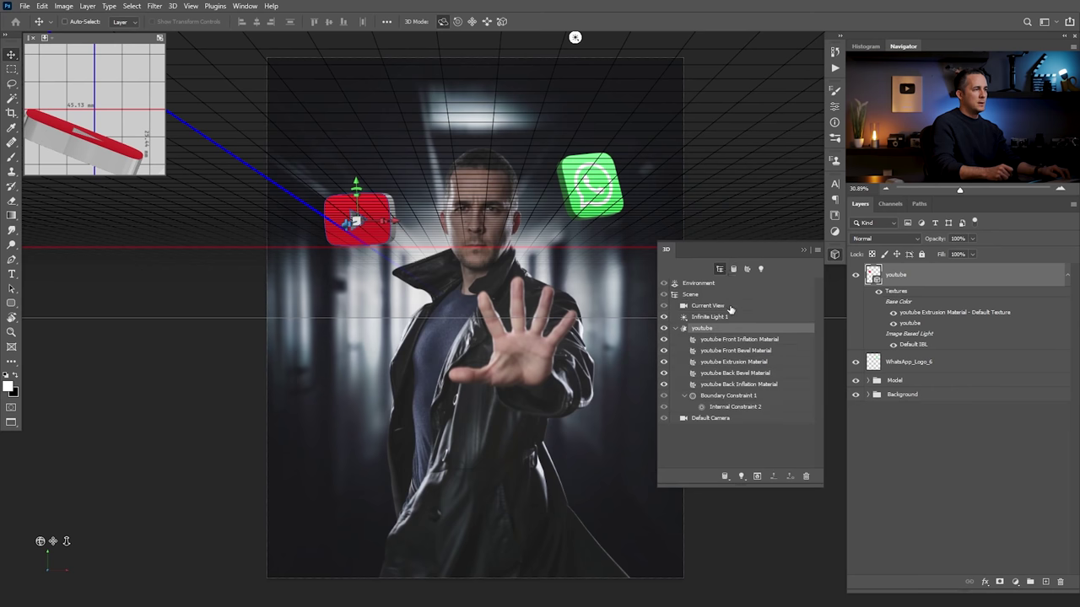
left_click(700, 305)
left_click(835, 107)
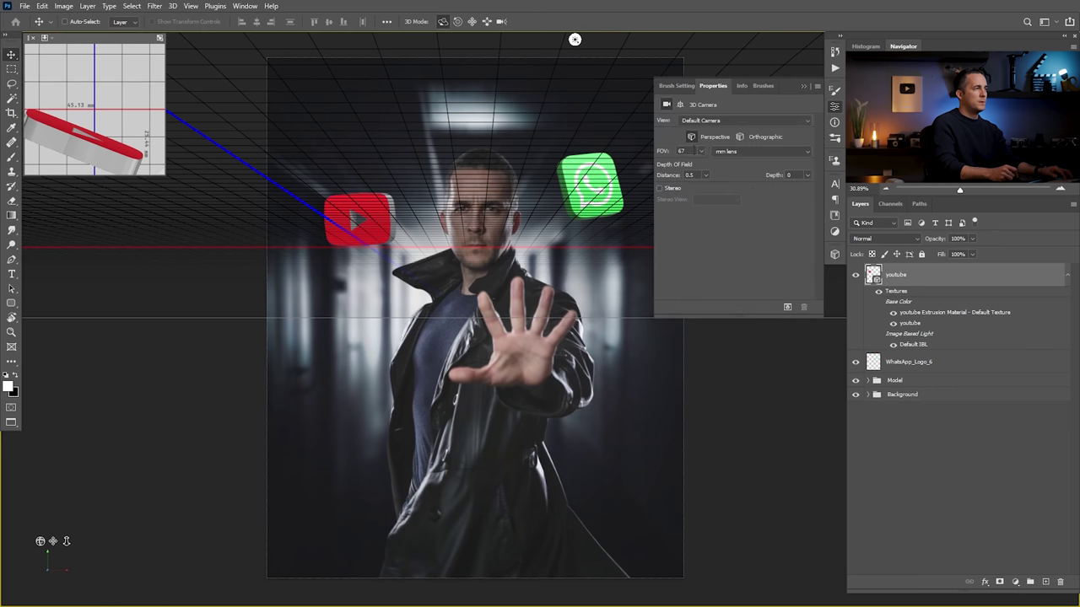
type("50")
key("Return")
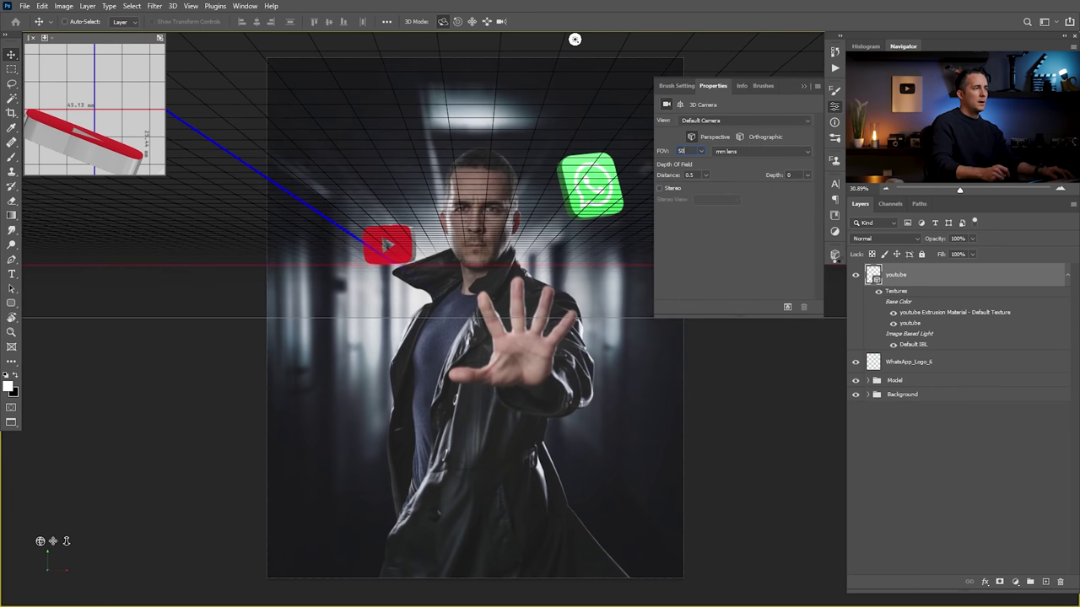
Push the YouTube logo farther back, shift it right beside the man's head, and turn it slightly.
left_click(835, 255)
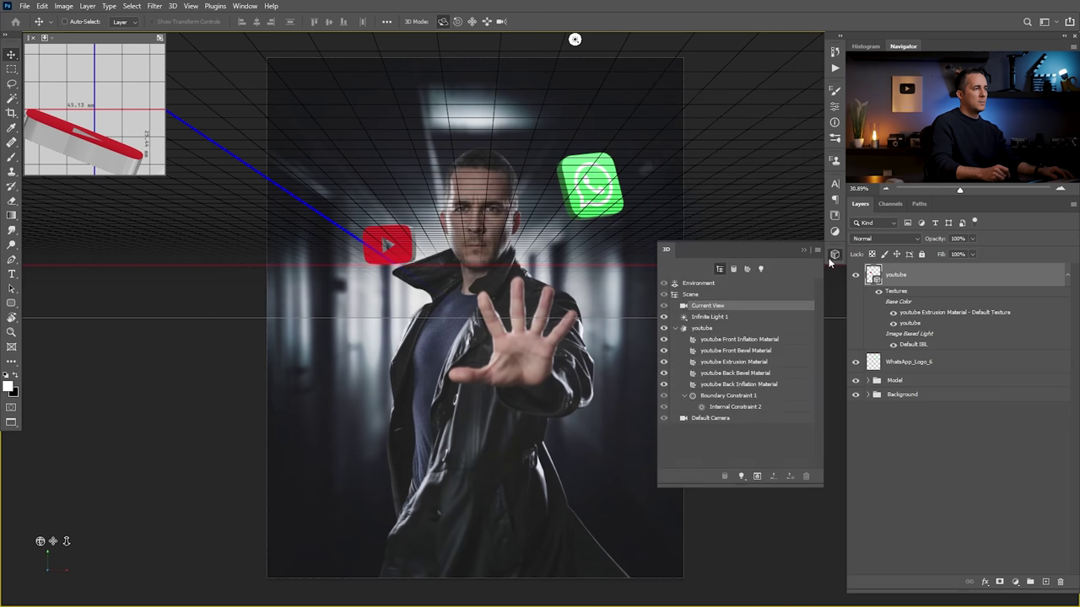
left_click(733, 268)
left_click_drag(407, 243, 143, 327)
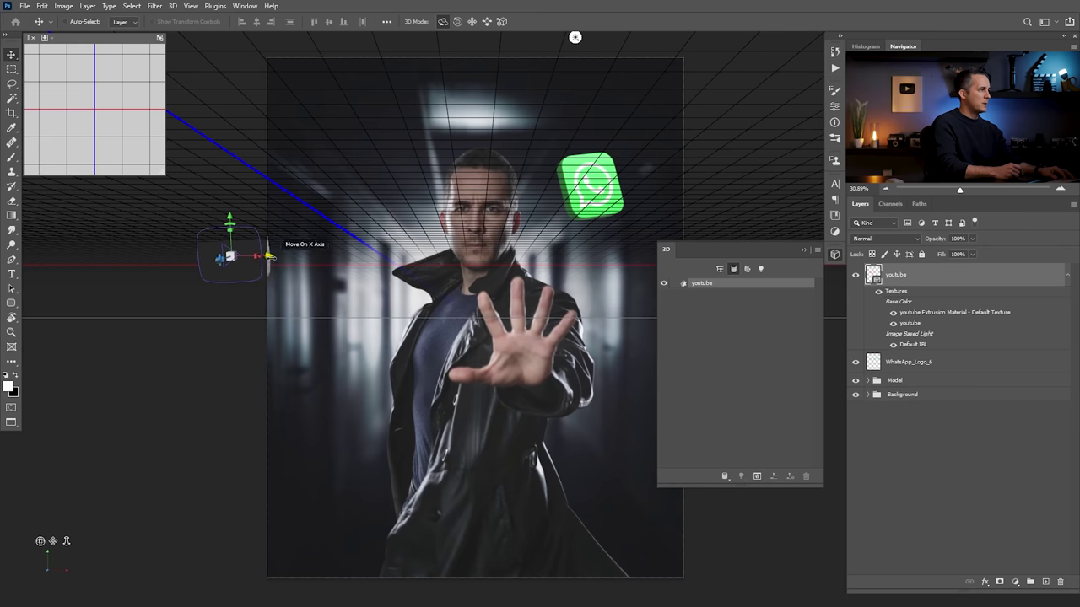
left_click_drag(270, 253, 393, 244)
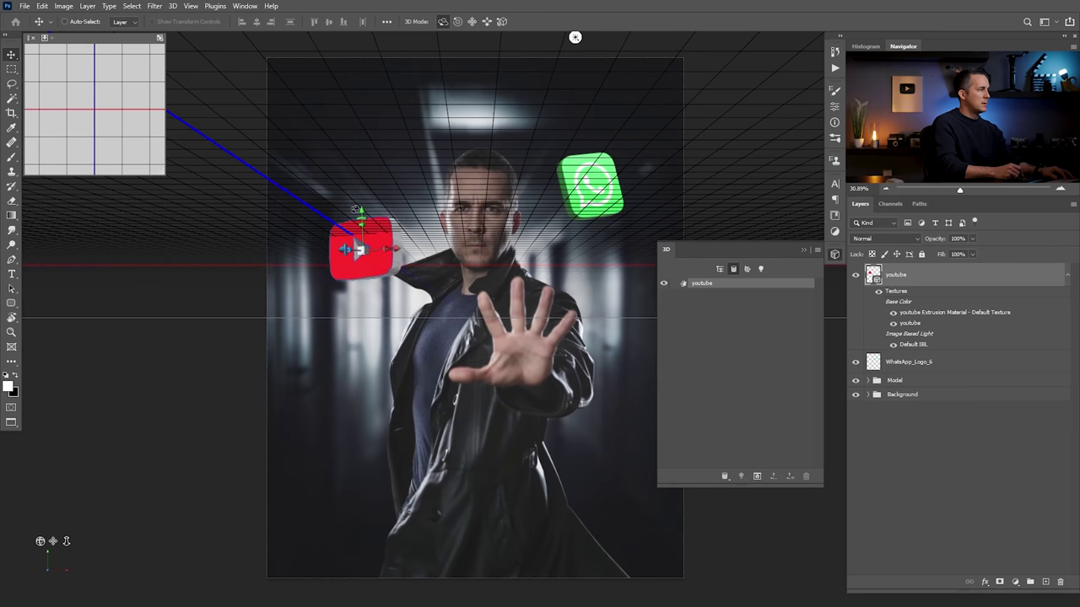
left_click_drag(359, 210, 363, 228)
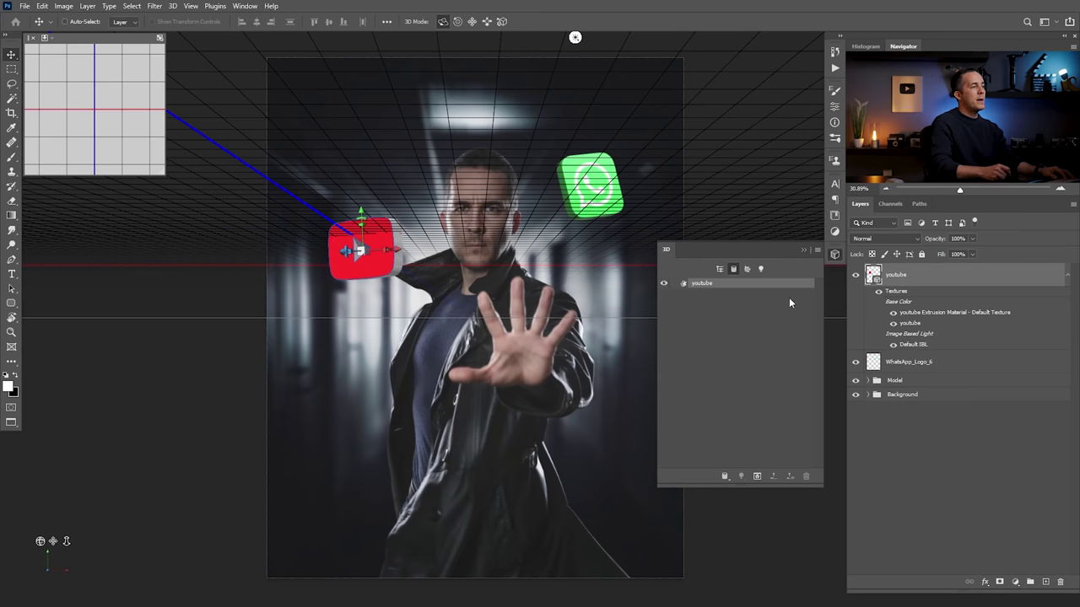
left_click(746, 269)
Set the youtube Extrusion Material's base colour to deep red.
left_click(740, 306)
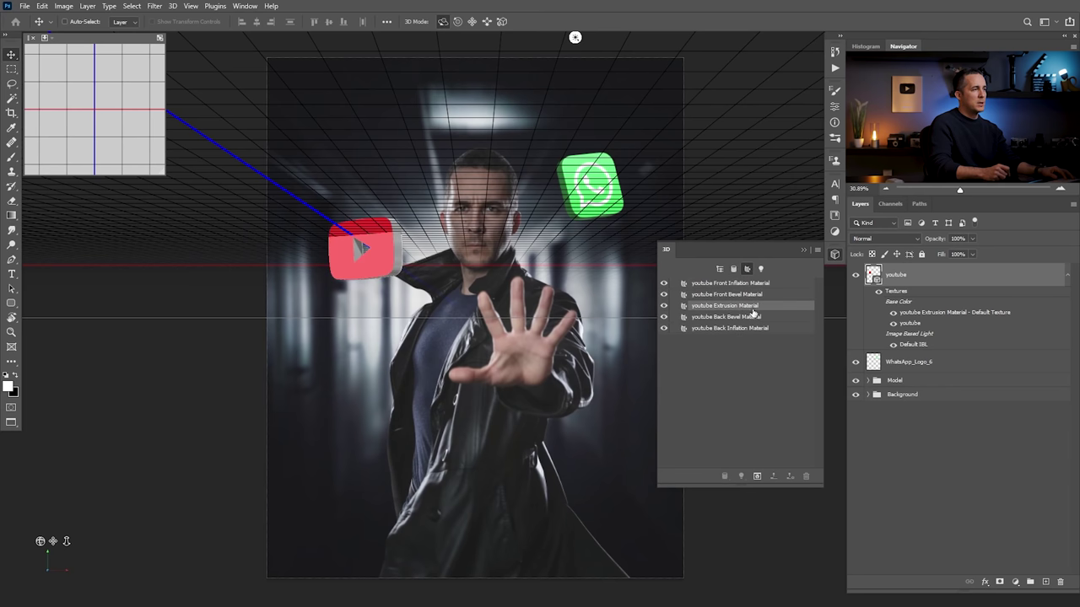
left_click(834, 105)
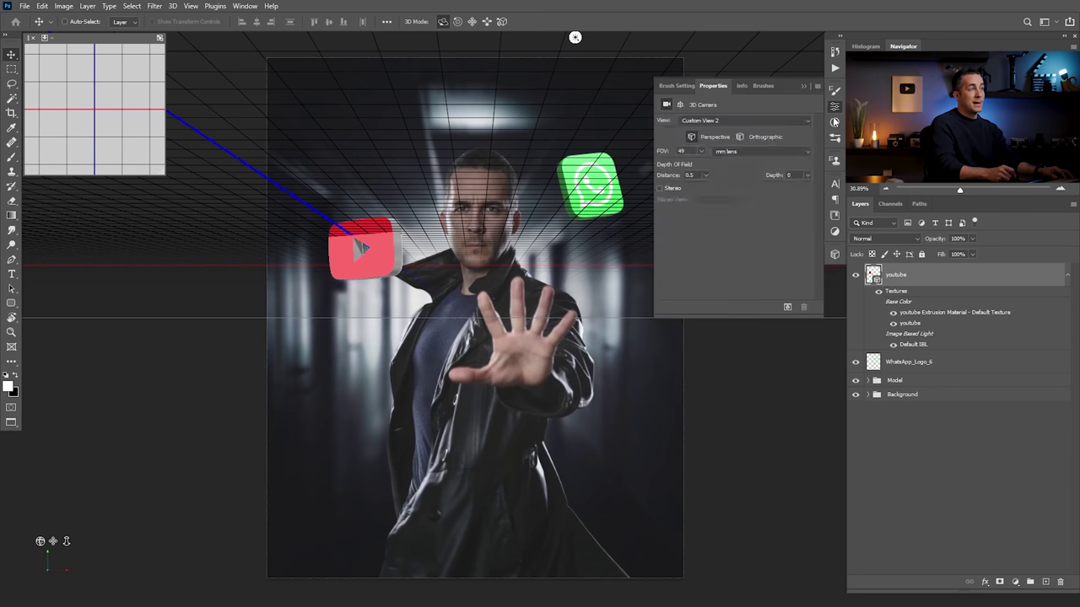
left_click(702, 123)
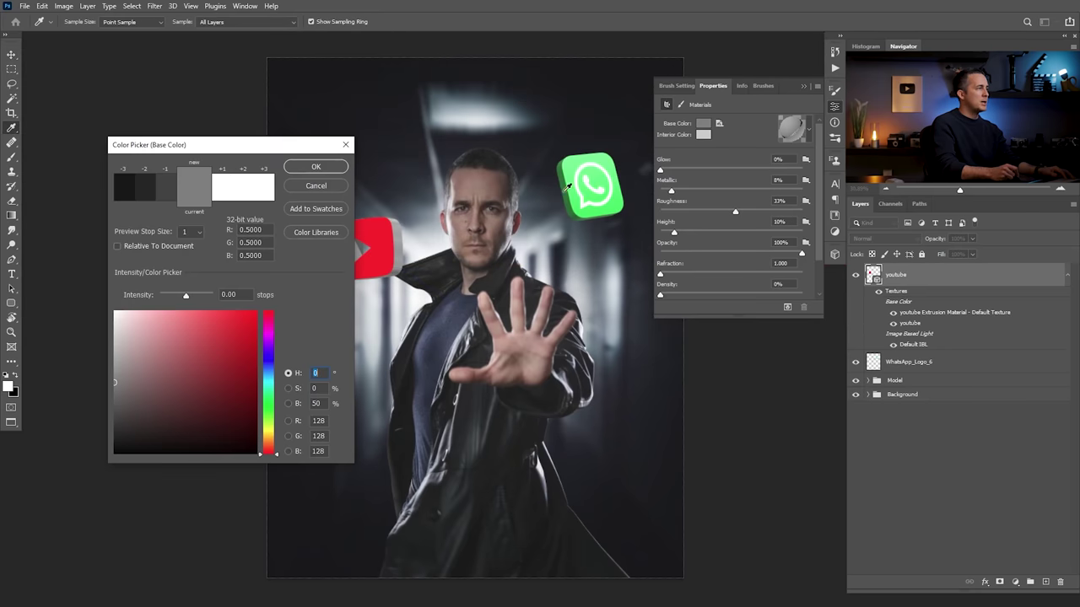
left_click_drag(241, 141, 175, 223)
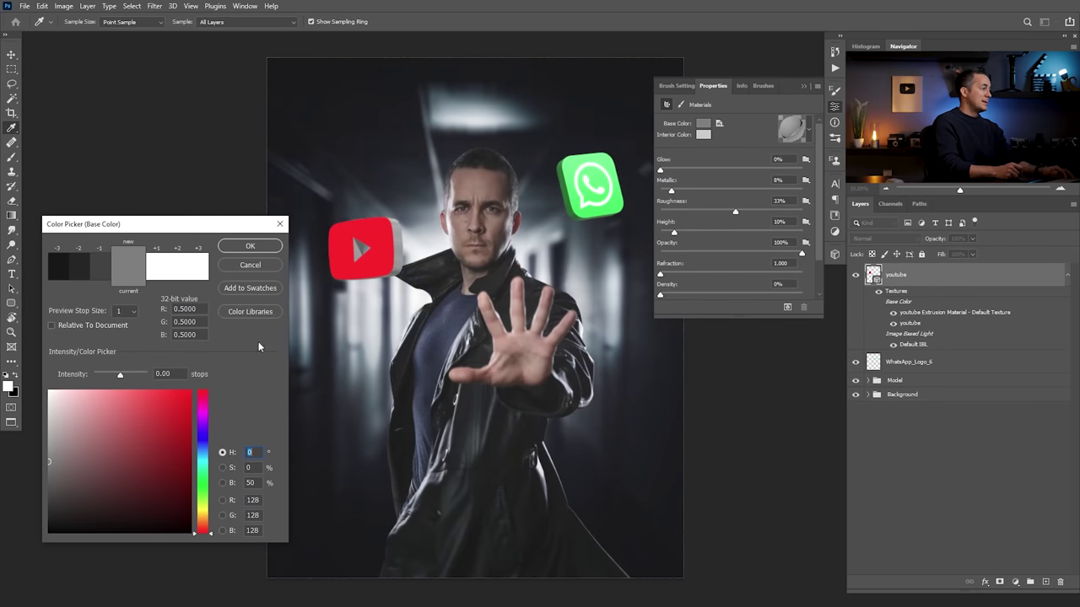
left_click(48, 428)
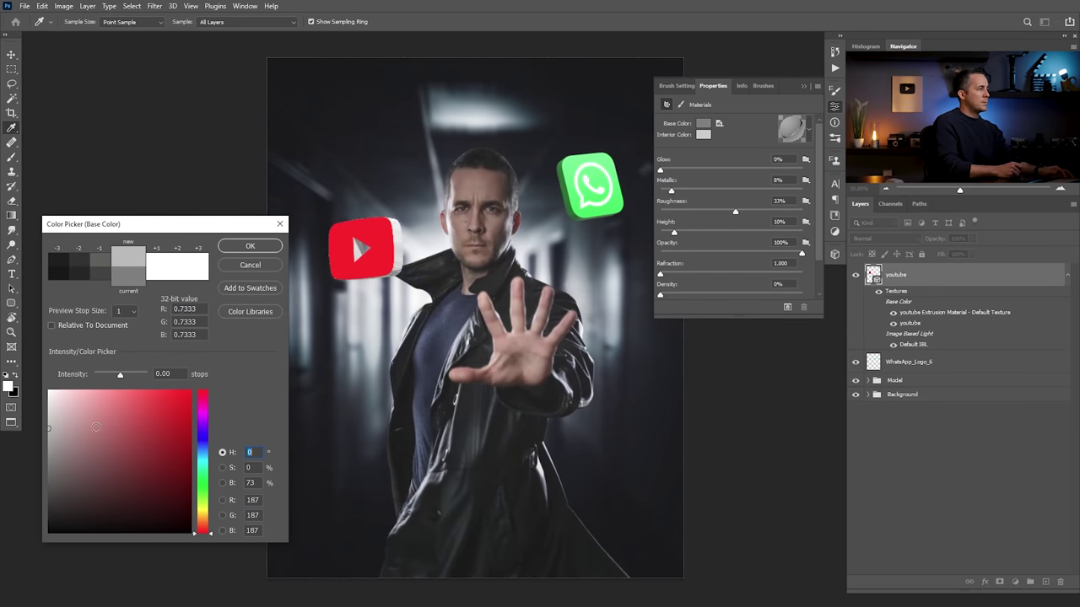
left_click(57, 437)
mouse_move(176, 438)
left_mouse_down()
mouse_move(177, 425)
mouse_move(193, 459)
left_mouse_up()
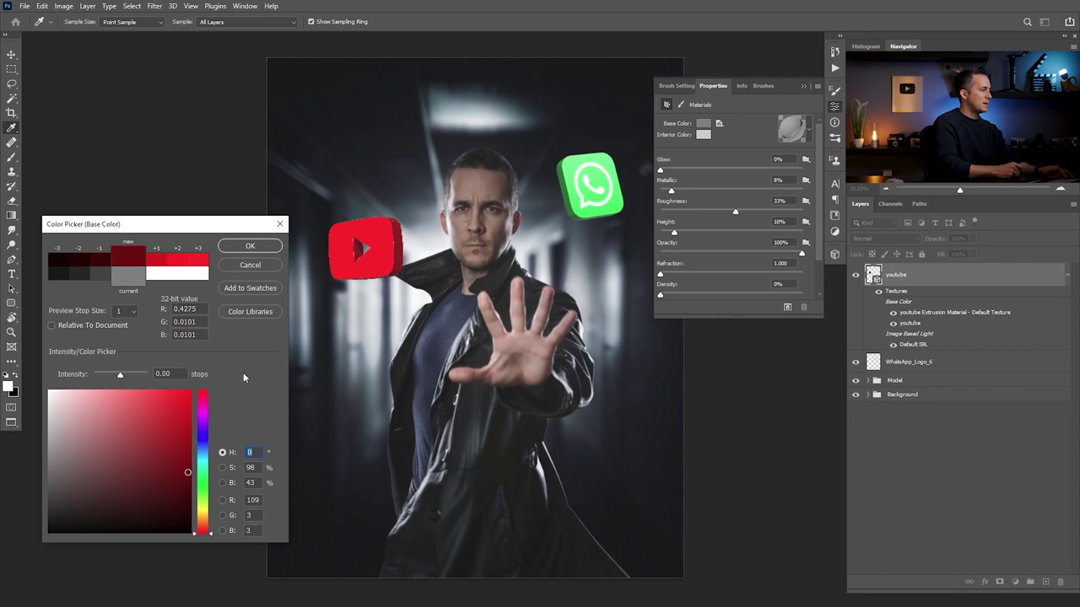
left_click(249, 246)
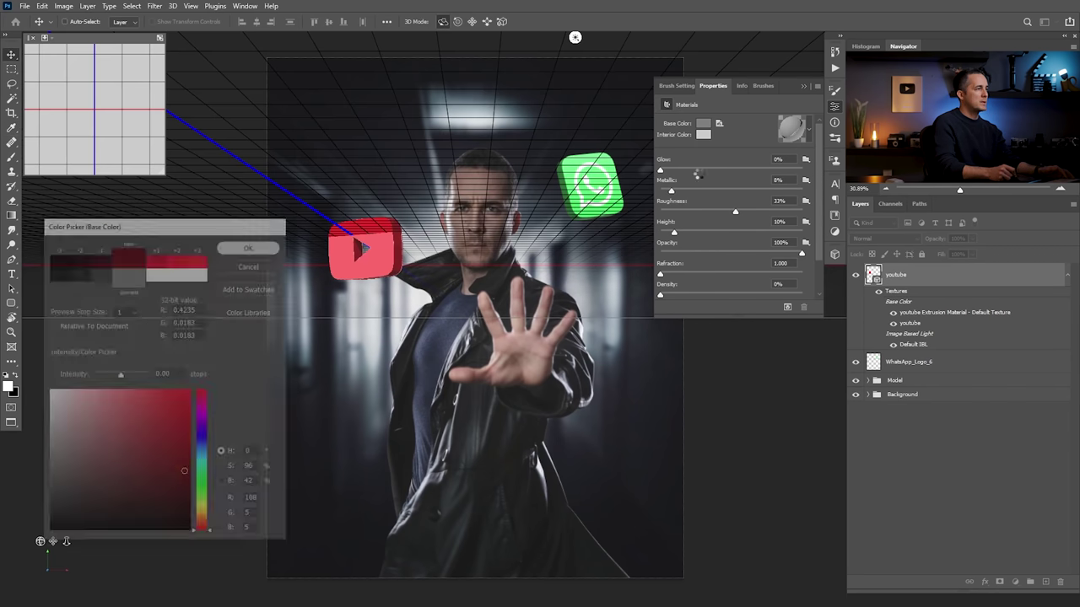
Raise the extrusion material's Metallic value to 96%.
left_click_drag(670, 191, 723, 191)
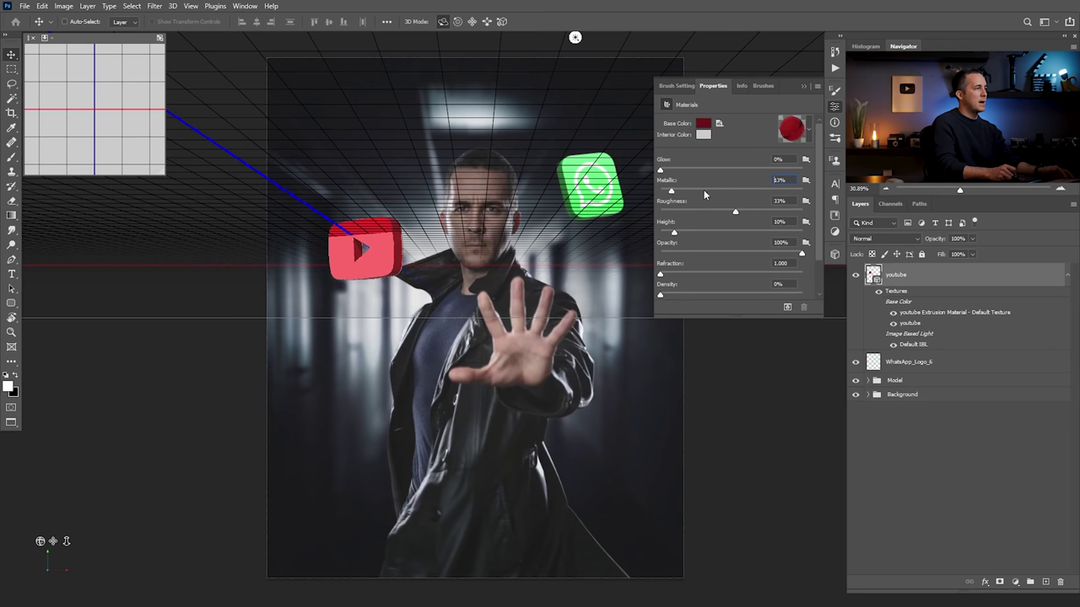
left_click(682, 191)
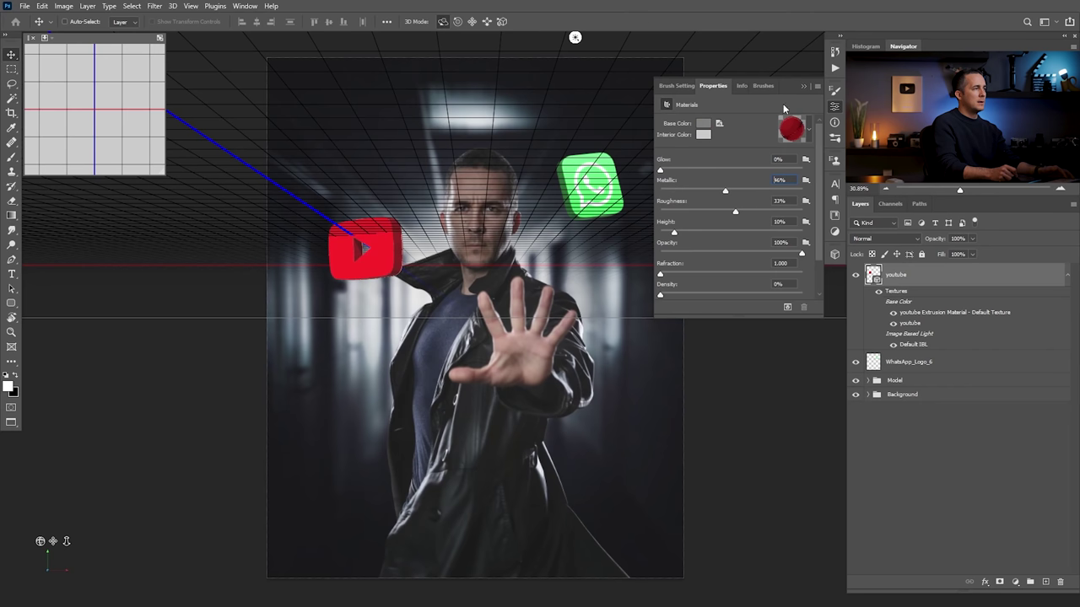
left_click(803, 85)
Re-aim Infinite Light 1 onto the YouTube logo and raise its intensity to about 96%.
left_click(834, 254)
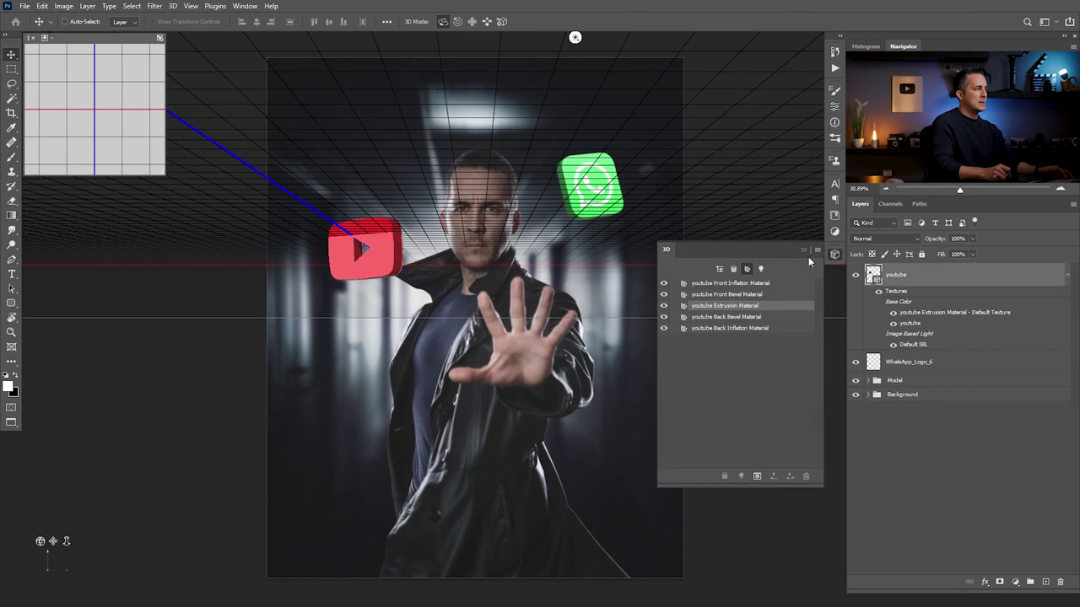
left_click(760, 269)
left_click_drag(368, 284, 437, 281)
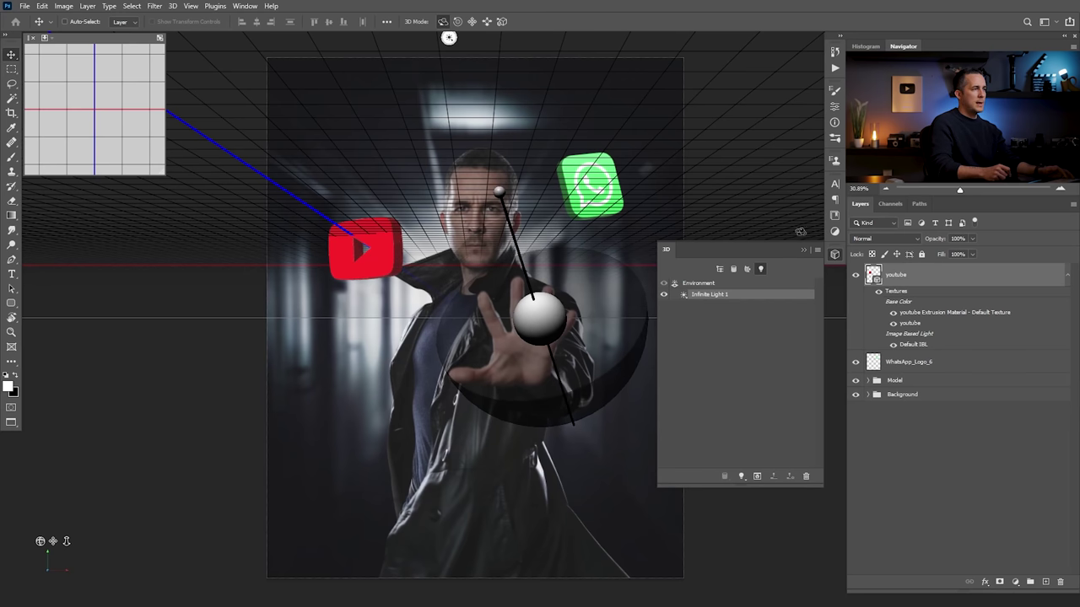
left_click(835, 108)
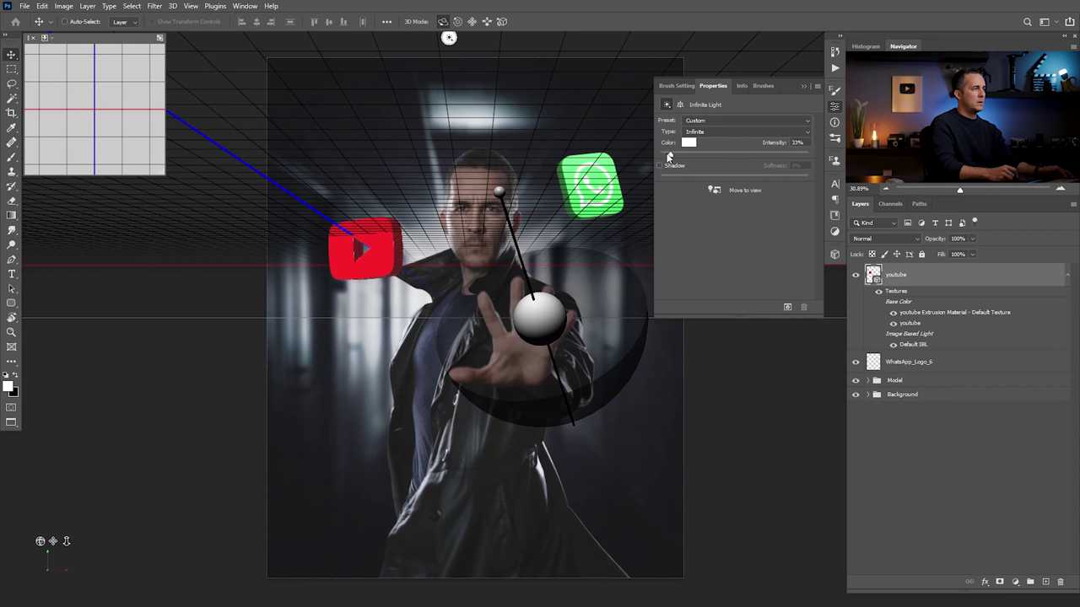
left_click_drag(669, 157, 708, 156)
left_click(805, 86)
left_click_drag(405, 268, 392, 279)
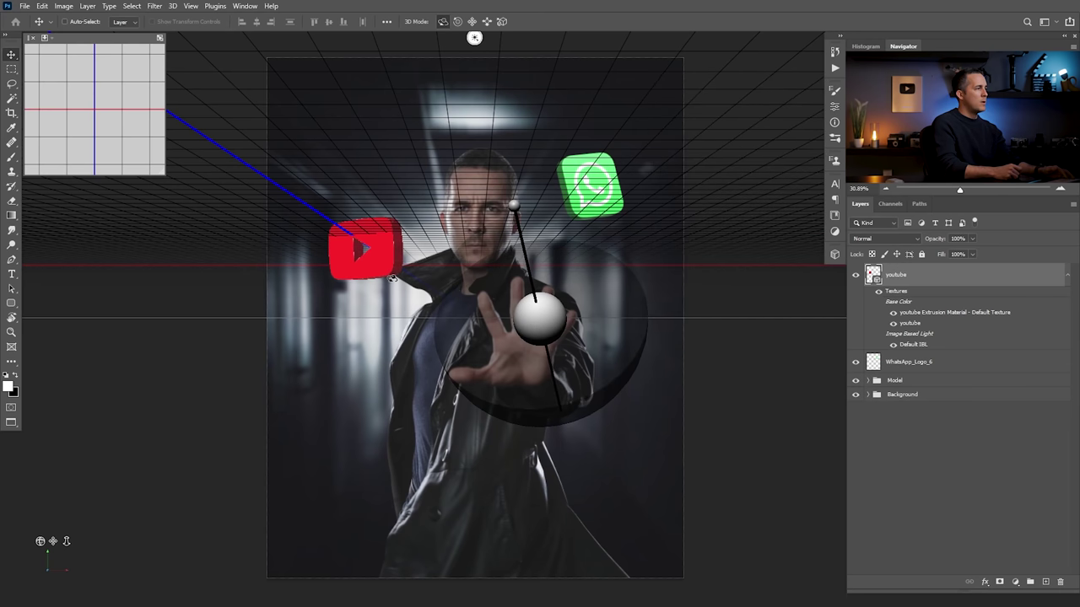
Raise the YouTube logo higher and rotate it to face the viewer squarely.
left_click(835, 253)
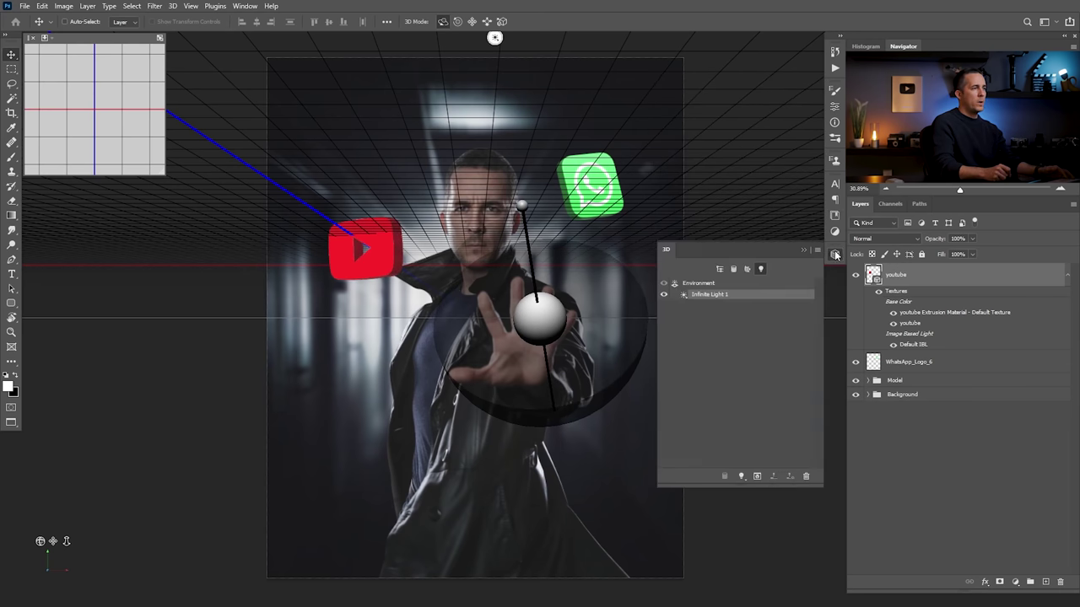
left_click(734, 271)
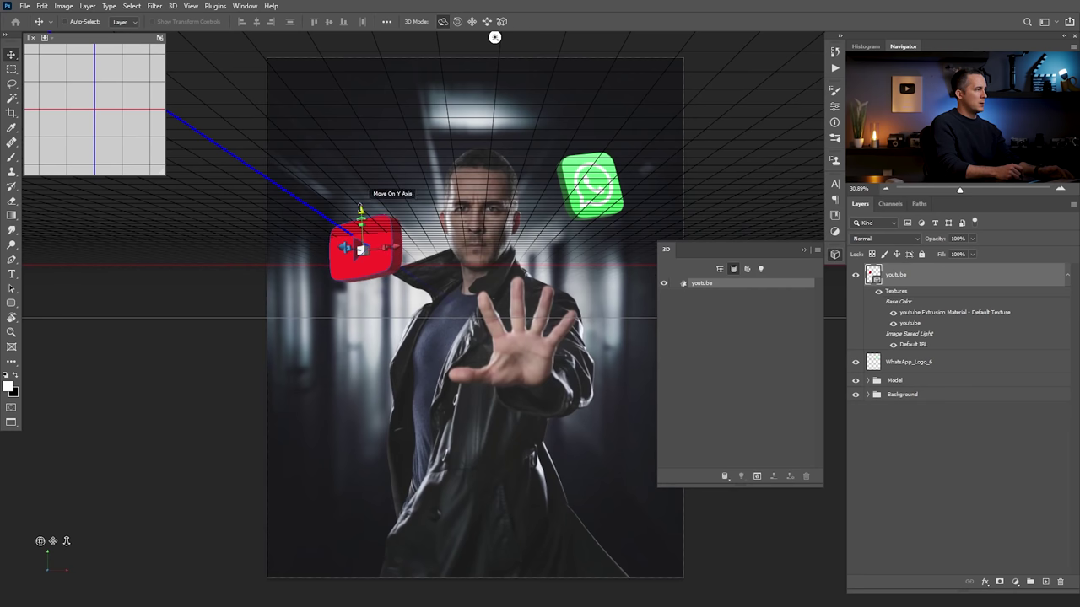
left_click_drag(361, 209, 360, 163)
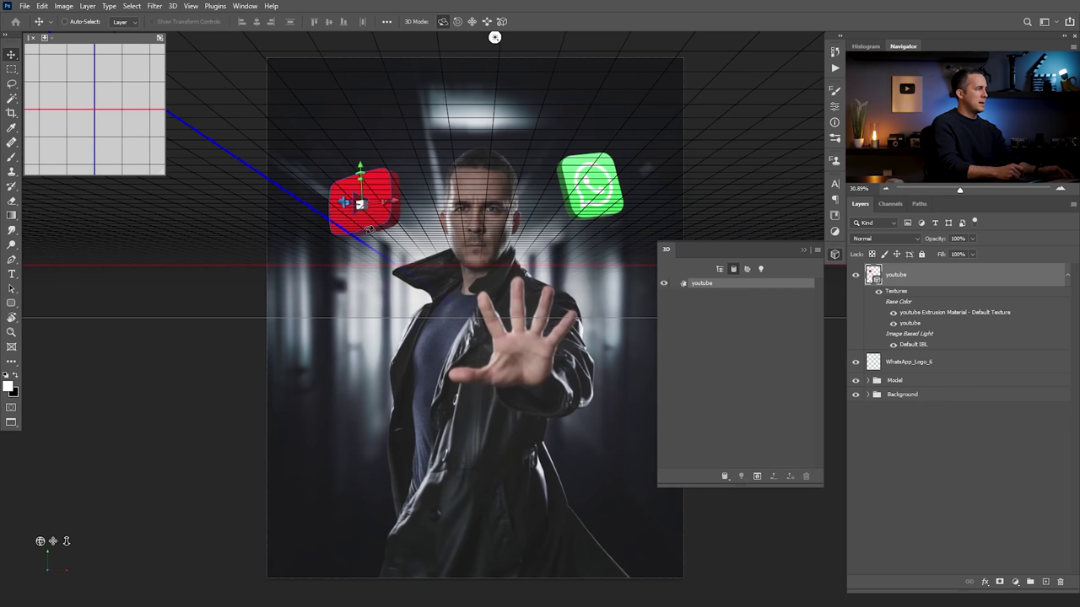
left_click_drag(369, 228, 409, 183)
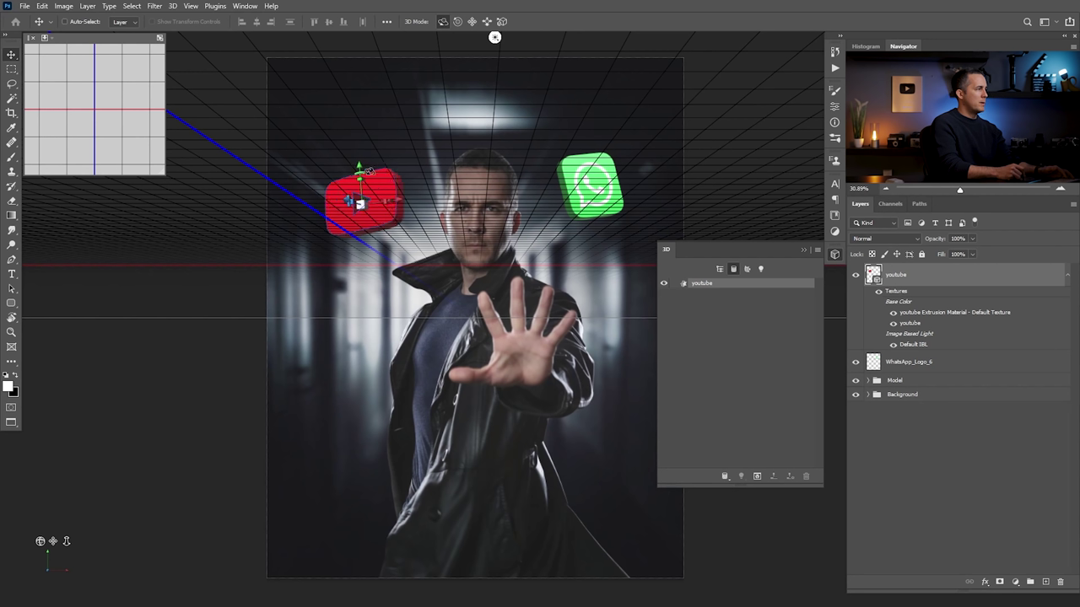
left_click_drag(374, 171, 351, 186)
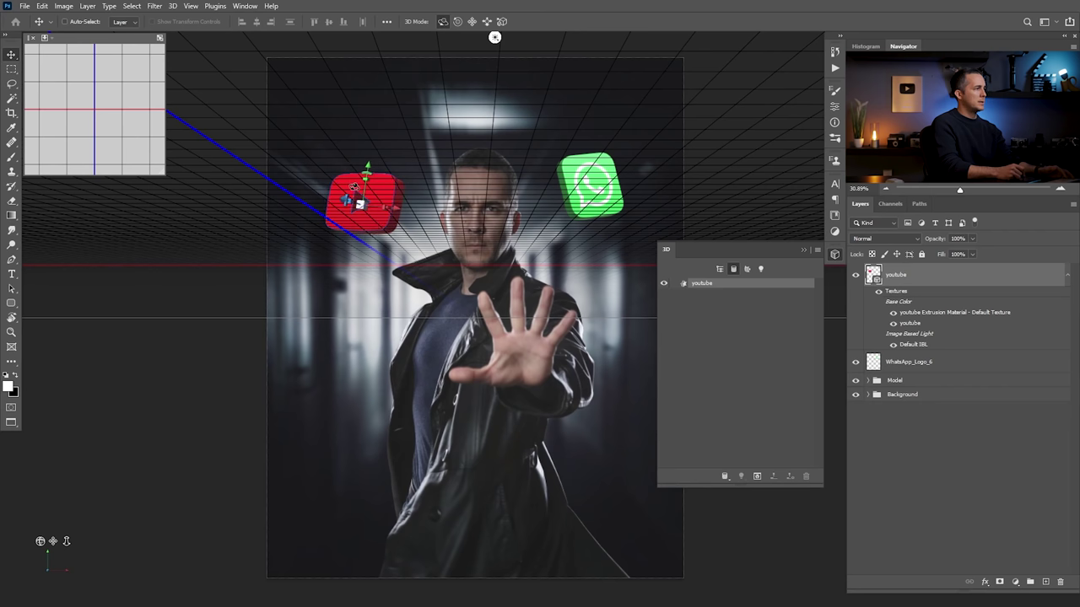
Rasterize the 3D youtube layer into an ordinary pixel layer.
right_click(953, 280)
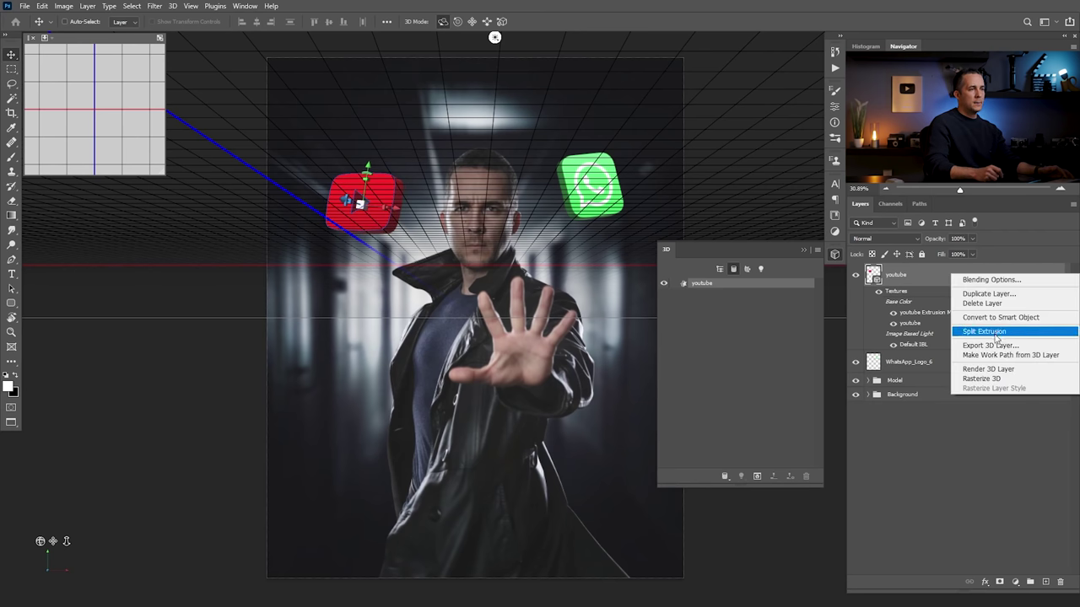
left_click(987, 378)
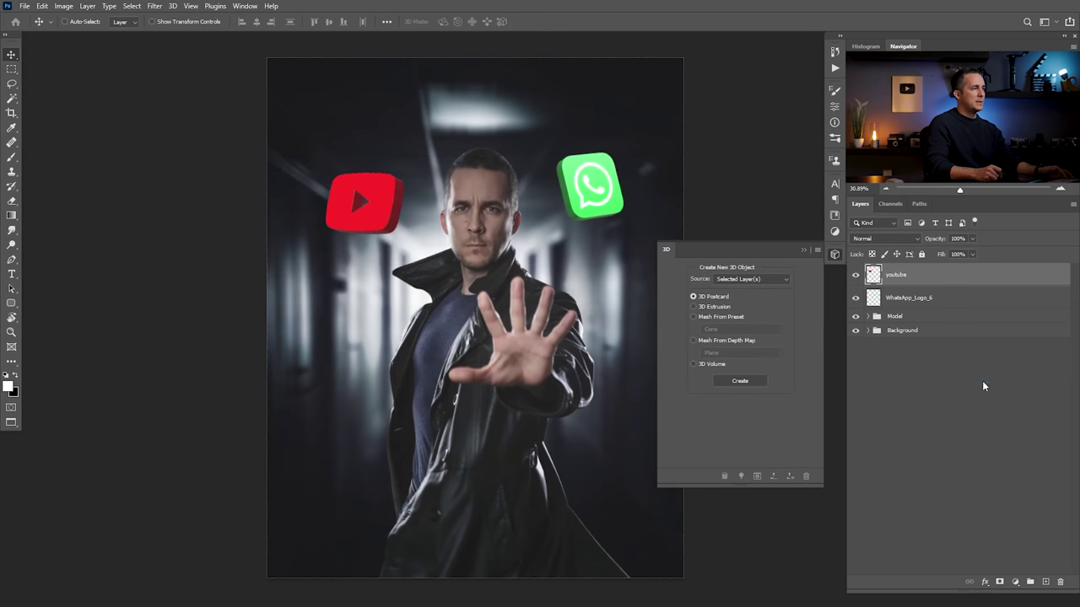
left_click(804, 251)
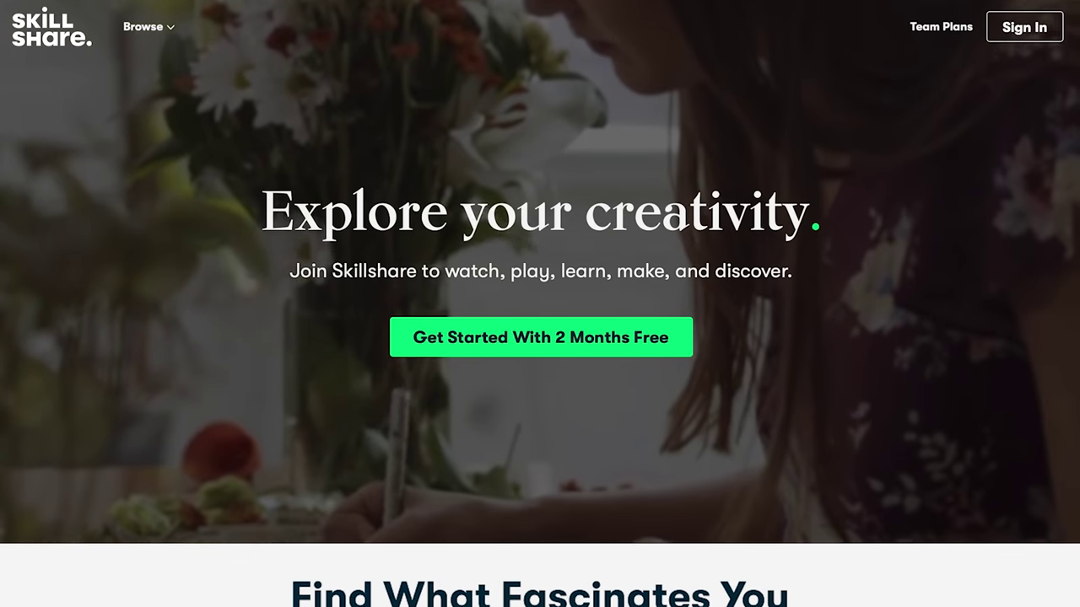
Scroll the Skillshare homepage, open the Botanical Illustration class, and scroll through its listings.
scroll(540, 303, "down", 4)
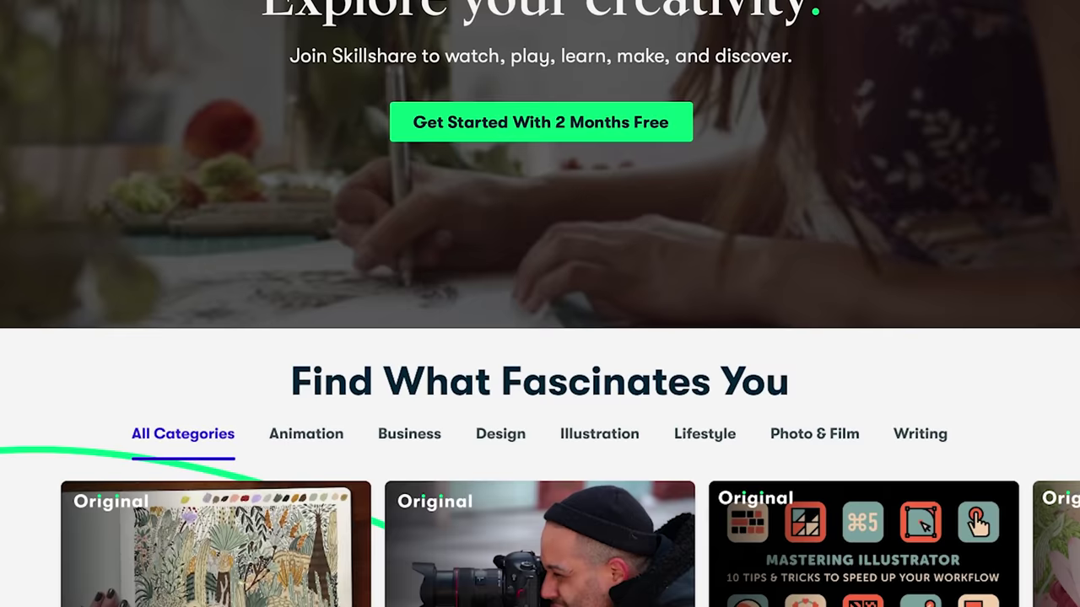
scroll(362, 435, "down", 3)
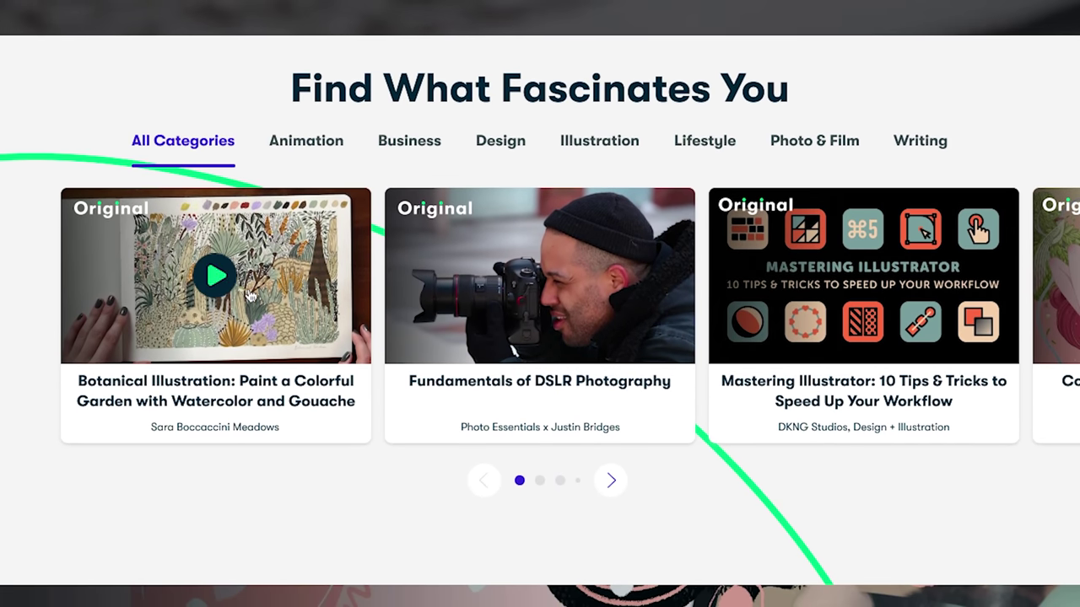
left_click(217, 275)
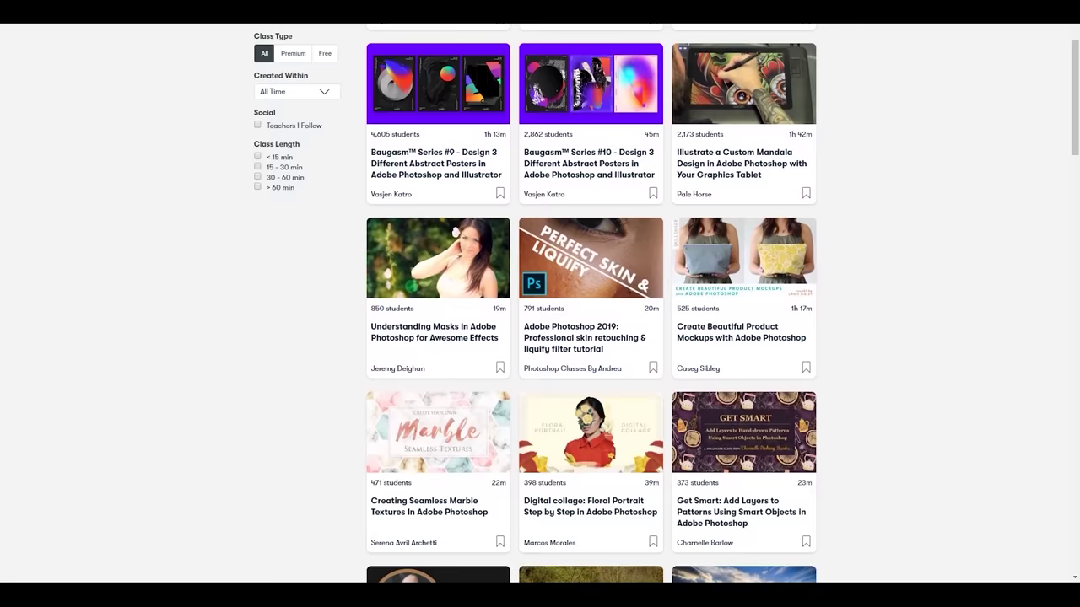
scroll(591, 304, "down", 3)
scroll(590, 304, "down", 1)
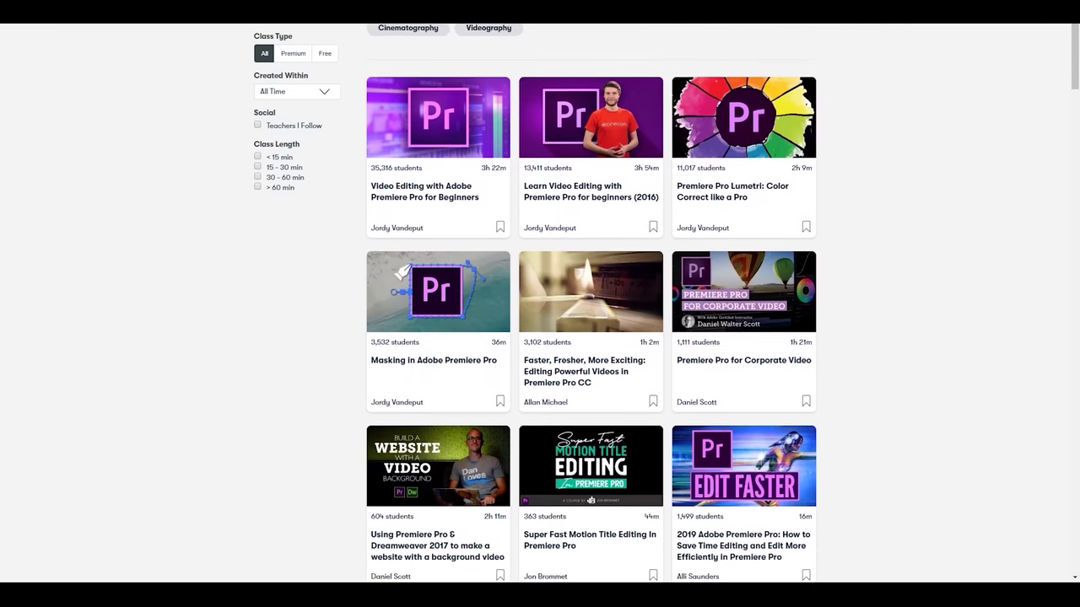
scroll(590, 304, "down", 2)
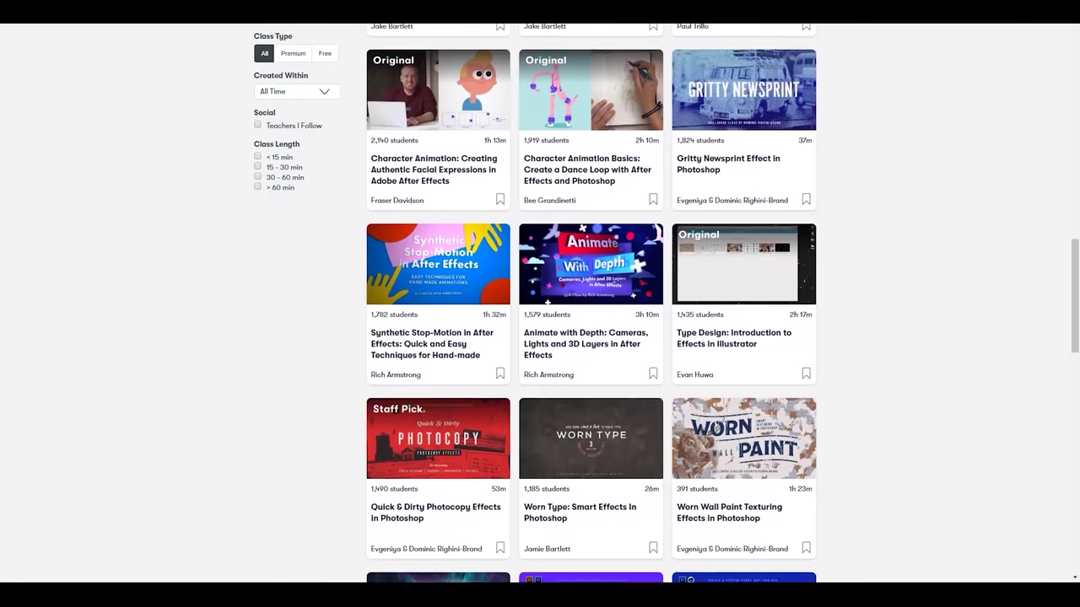
scroll(591, 303, "down", 3)
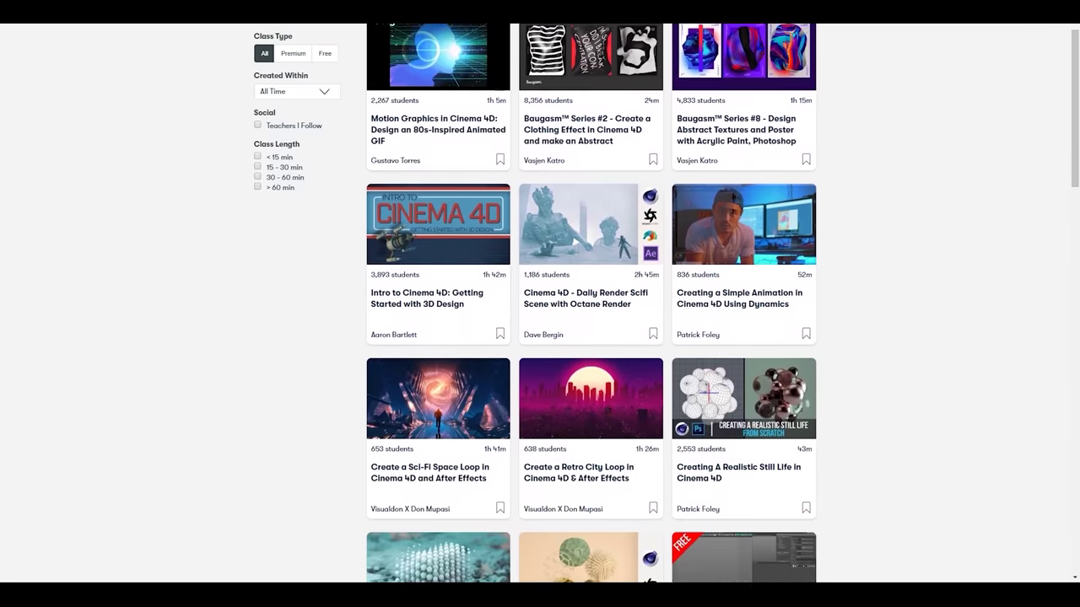
scroll(591, 303, "down", 2)
scroll(590, 303, "down", 1)
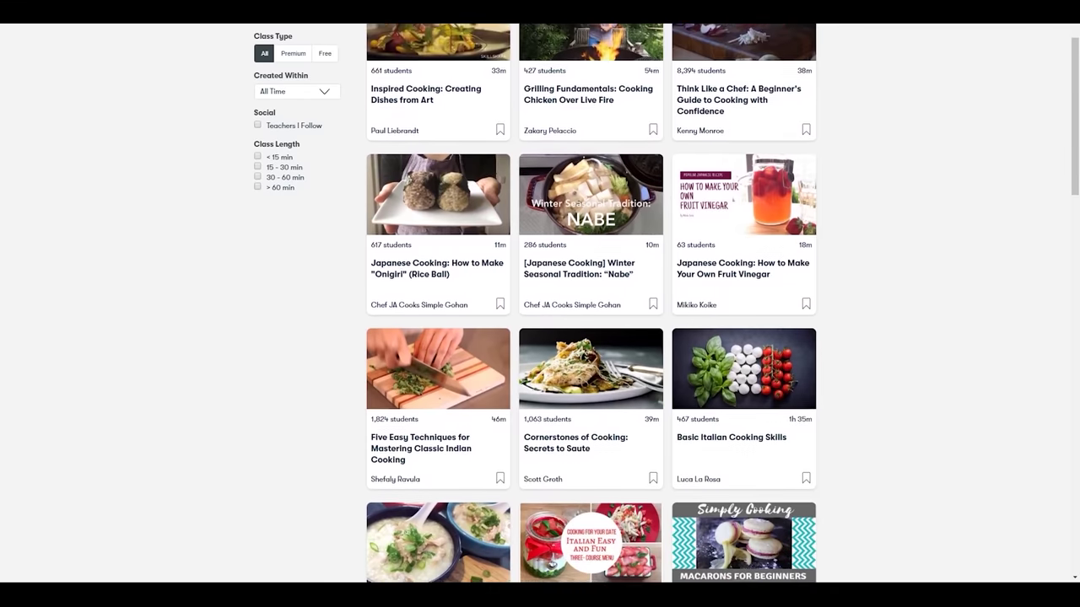
scroll(590, 304, "down", 2)
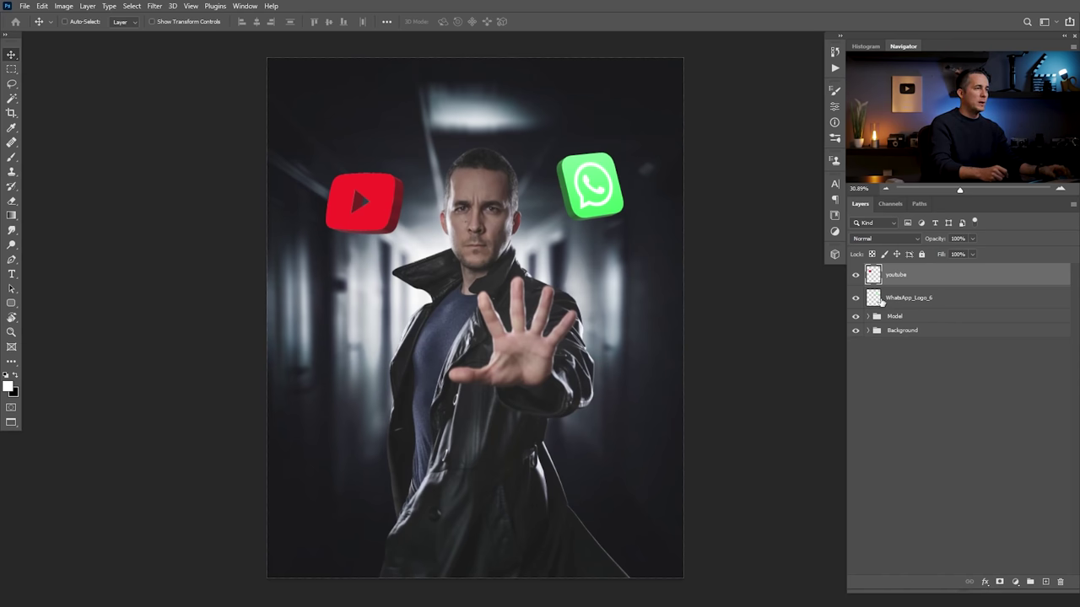
Merge the WhatsApp_Logo_6 and youtube layers with Ctrl+E and toggle visibility to check the result.
left_click(874, 302, "shift")
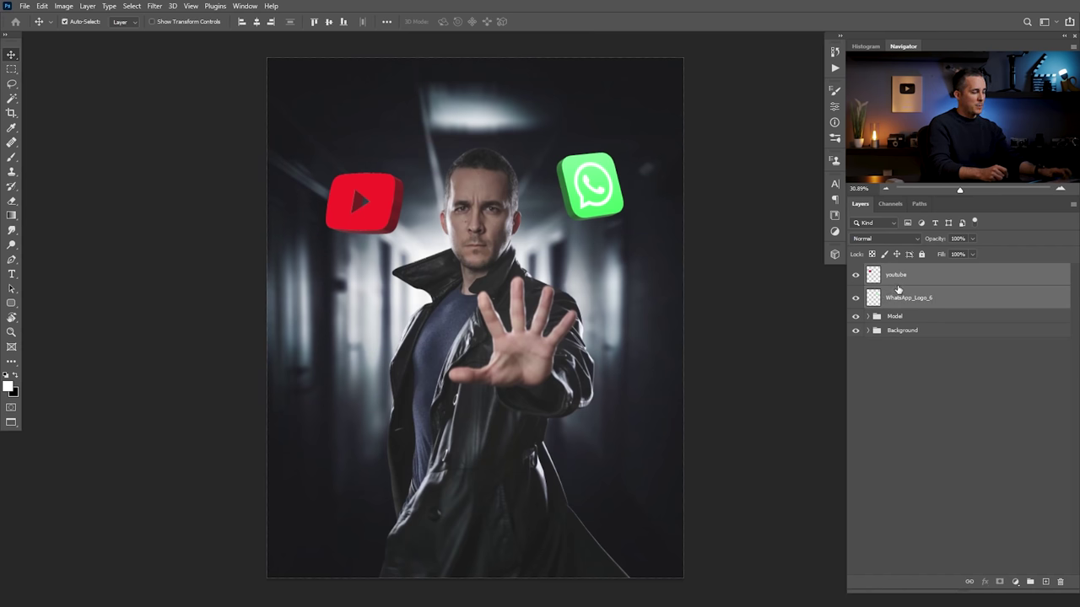
key("ctrl+e")
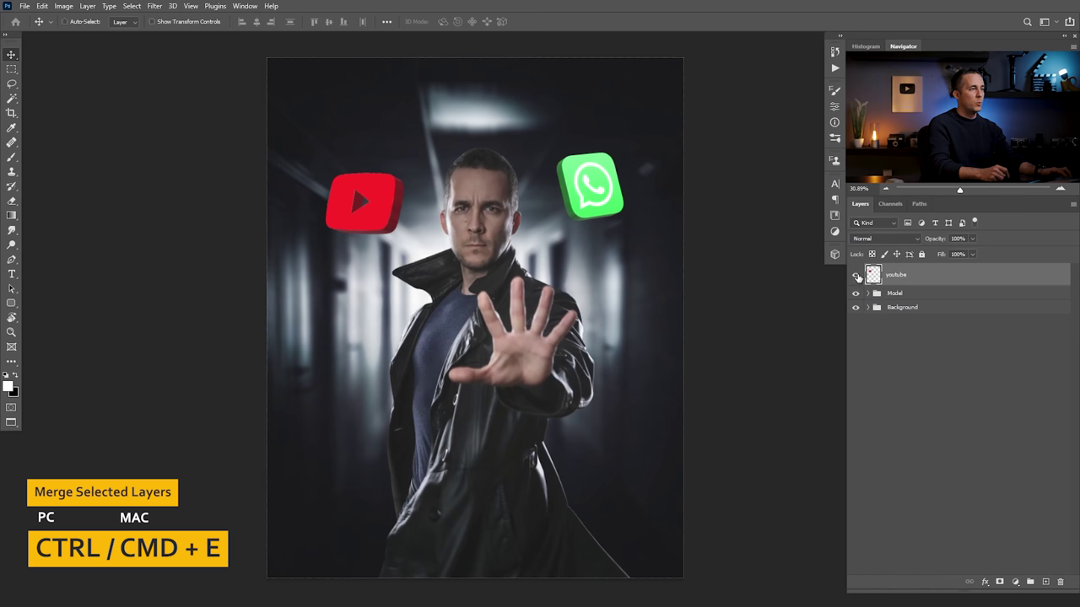
left_click(856, 275)
left_click(856, 275)
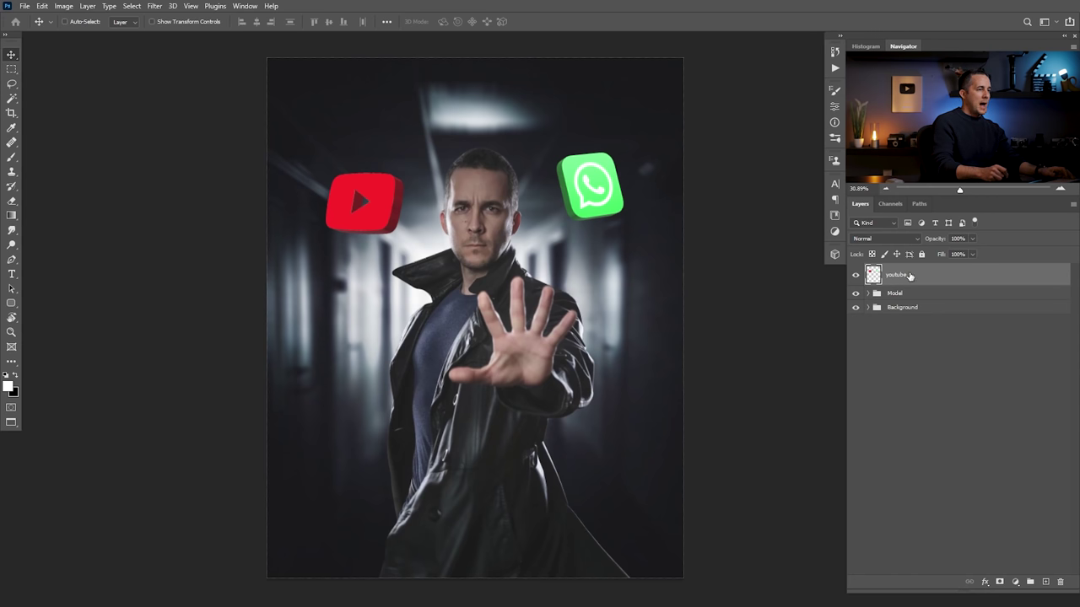
Apply a zoom Radial Blur at amount 68 to the merged icons layer.
left_click(157, 7)
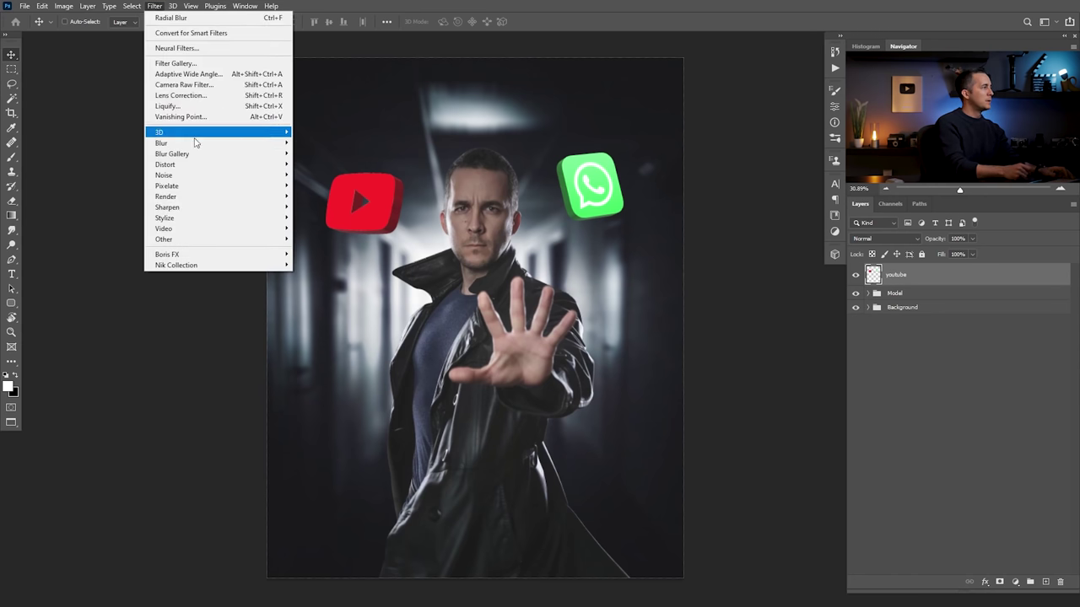
mouse_move(240, 145)
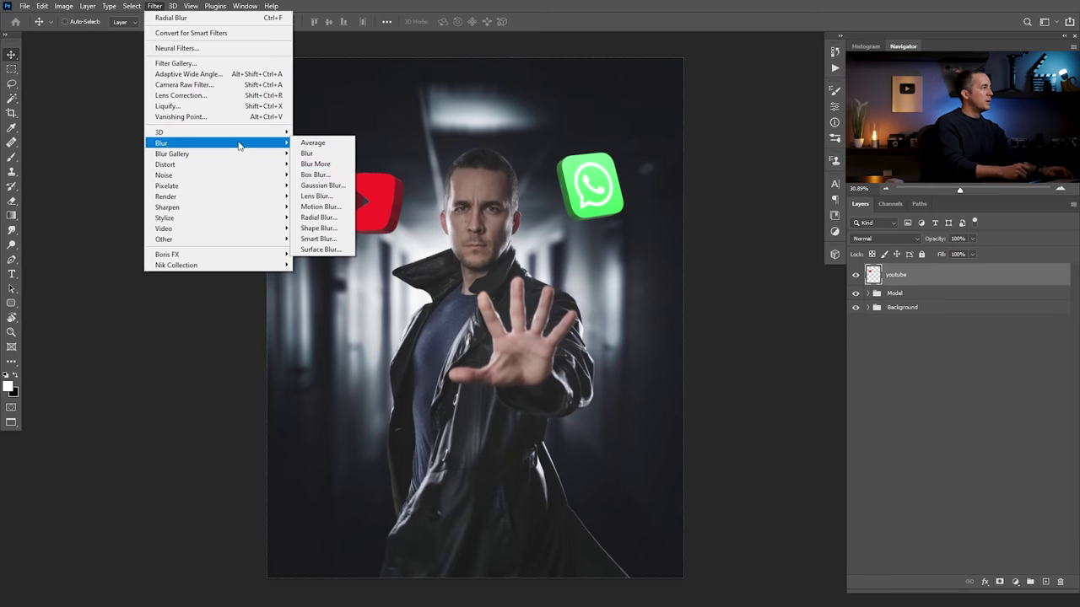
left_click(319, 217)
left_click_drag(254, 428, 194, 229)
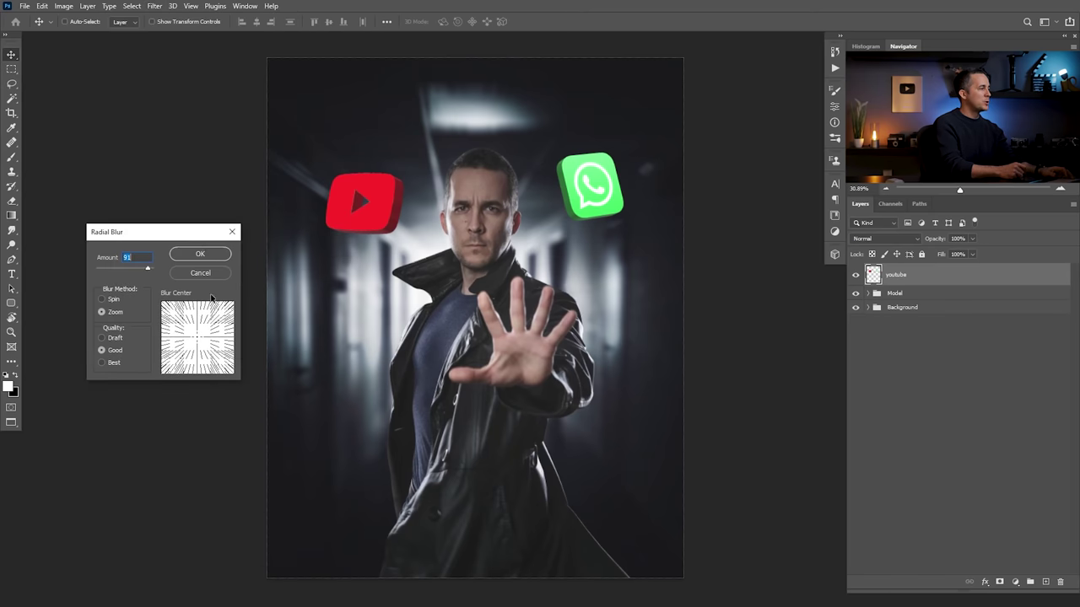
mouse_move(146, 270)
left_mouse_down()
mouse_move(124, 269)
mouse_move(135, 268)
left_mouse_up()
left_click(201, 254)
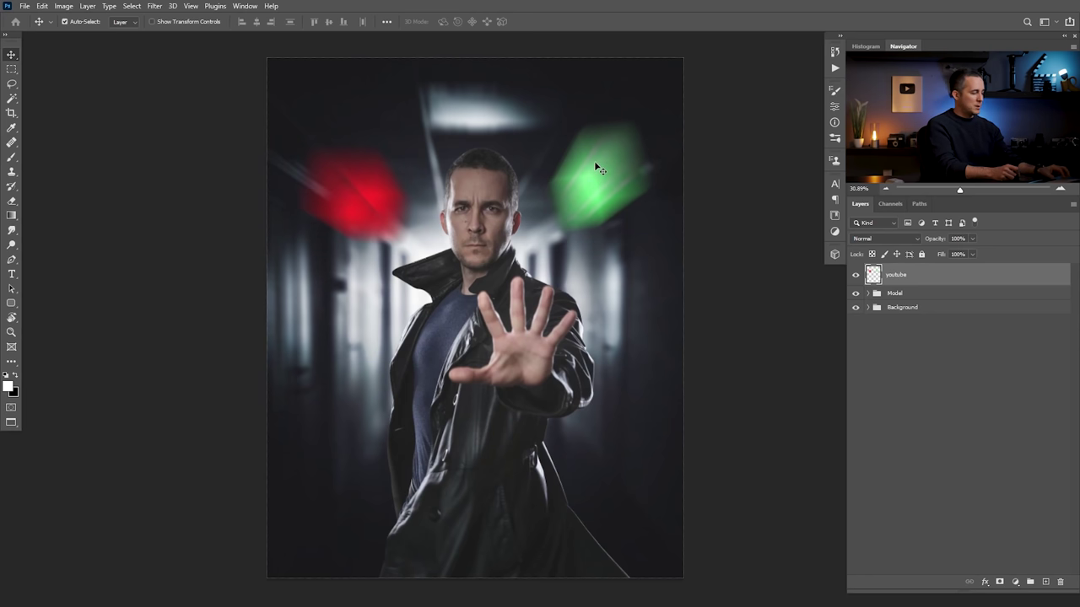
Undo and reapply the Radial Blur at amount 18.
key("ctrl+z")
key("ctrl+alt+f")
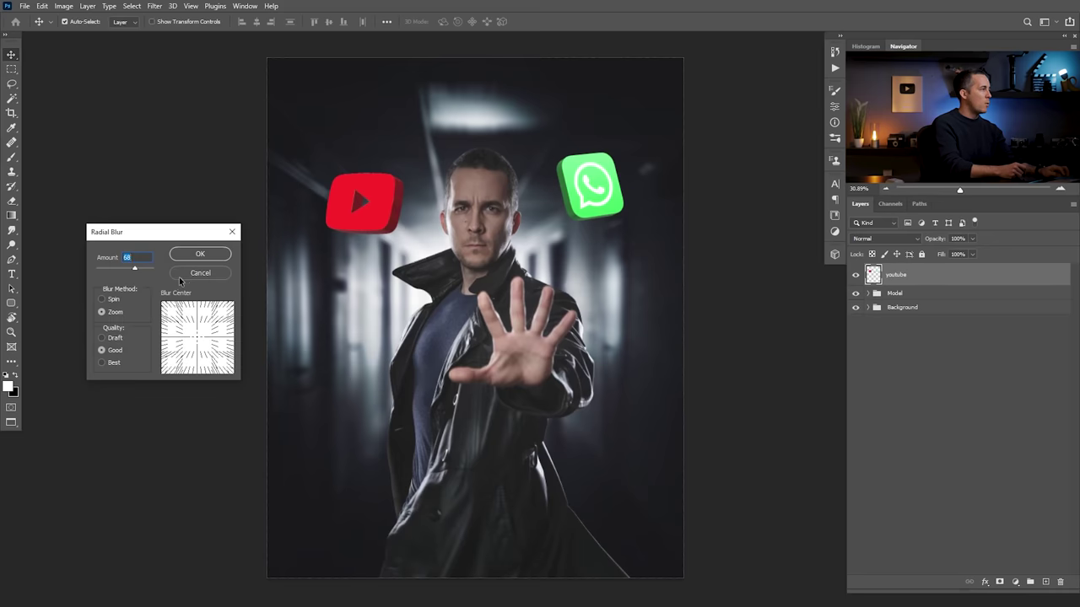
left_click_drag(118, 270, 107, 271)
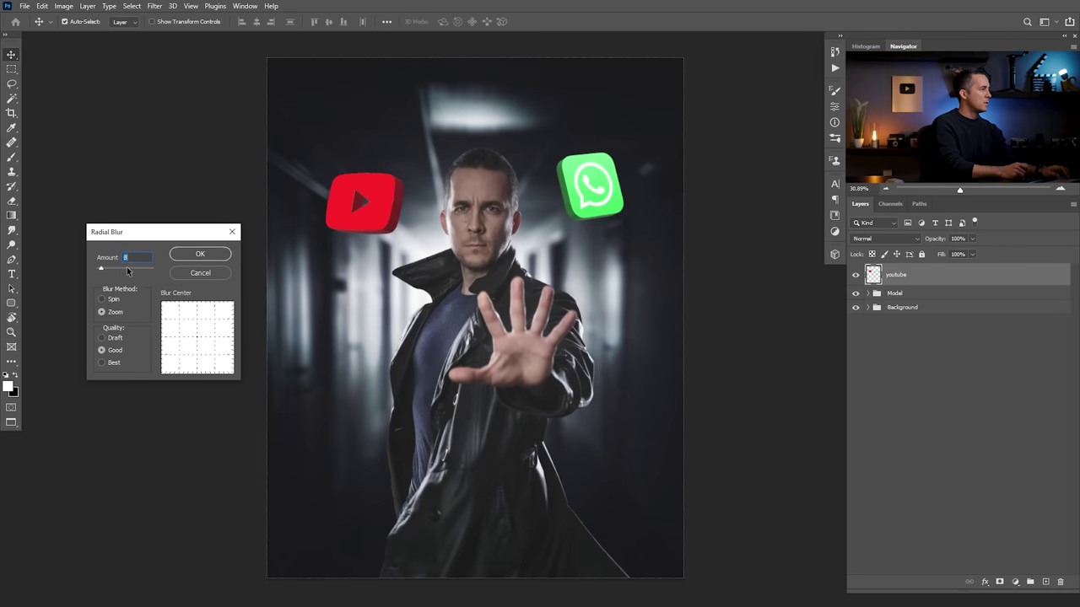
left_click(181, 256)
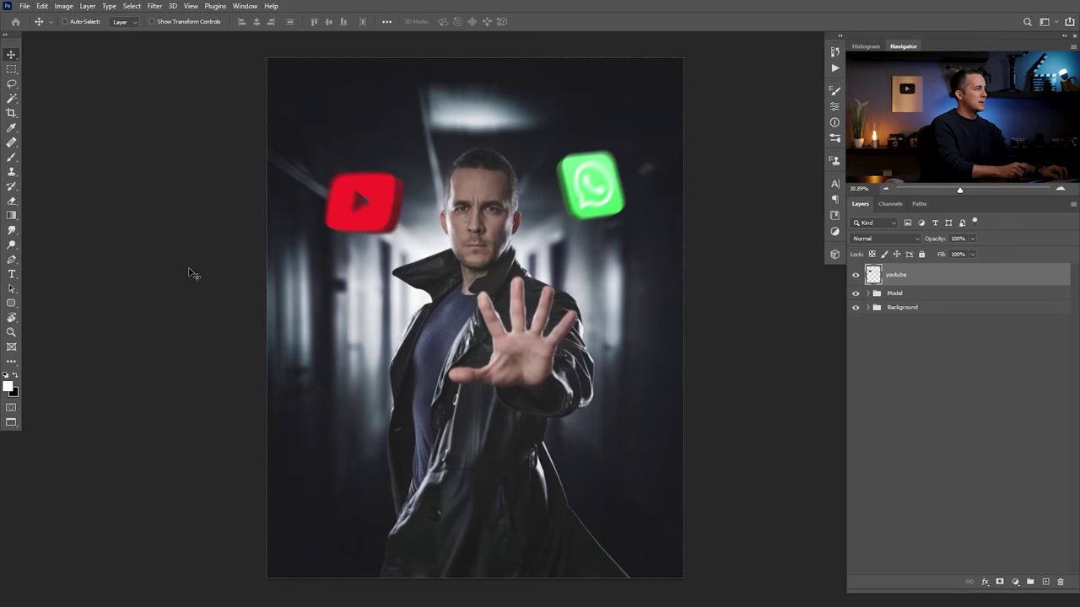
Undo again and reapply a gentler Radial Blur at amount 7.
key("ctrl+z")
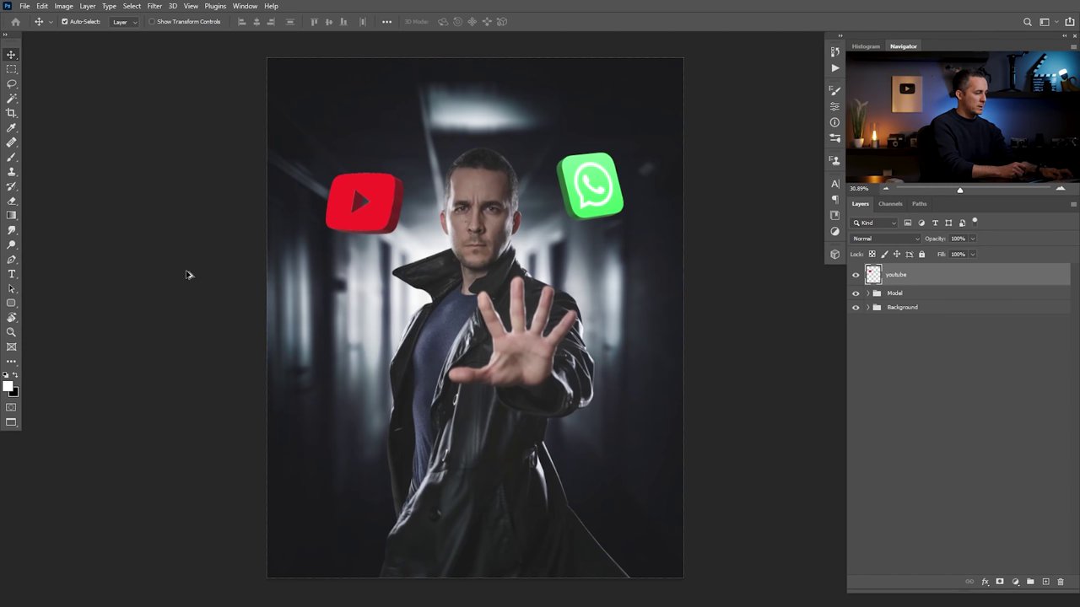
key("ctrl+alt+f")
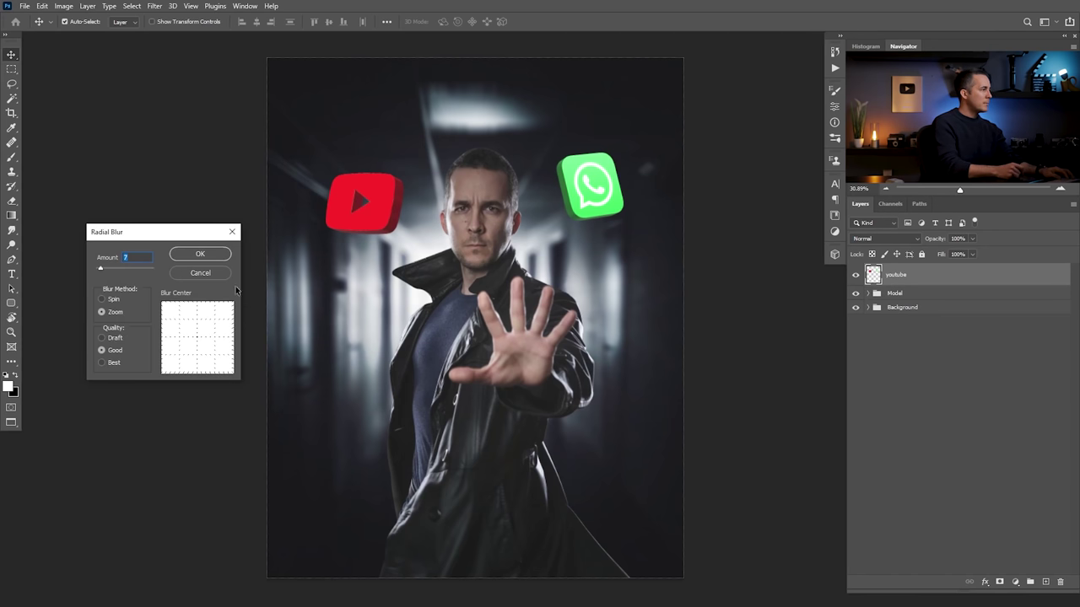
left_click(211, 256)
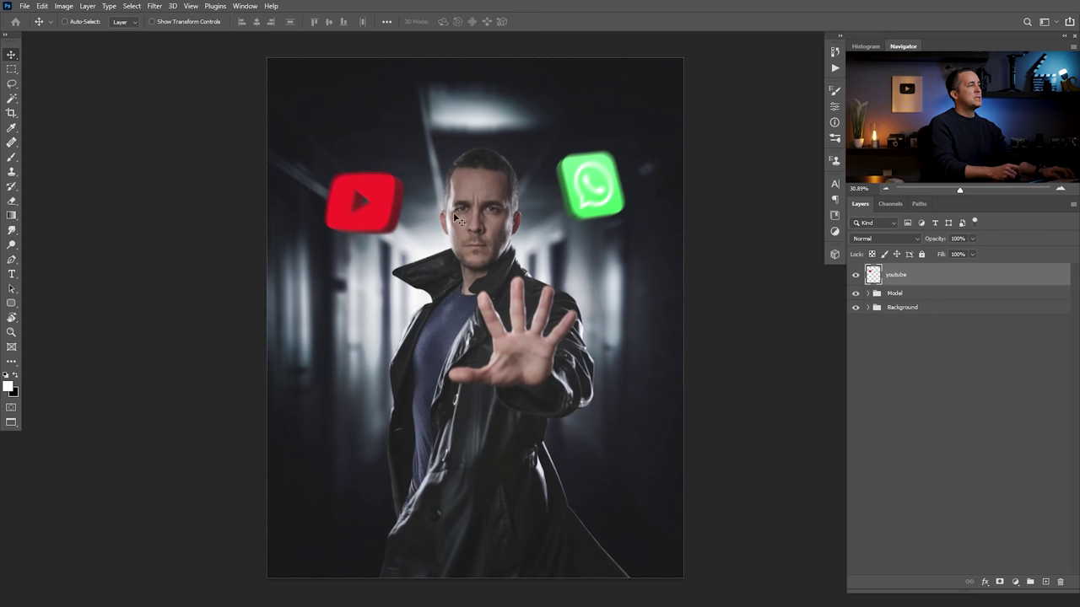
Duplicate the icons layer twice, hide the original youtube layer, and select youtube copy.
key("ctrl+j")
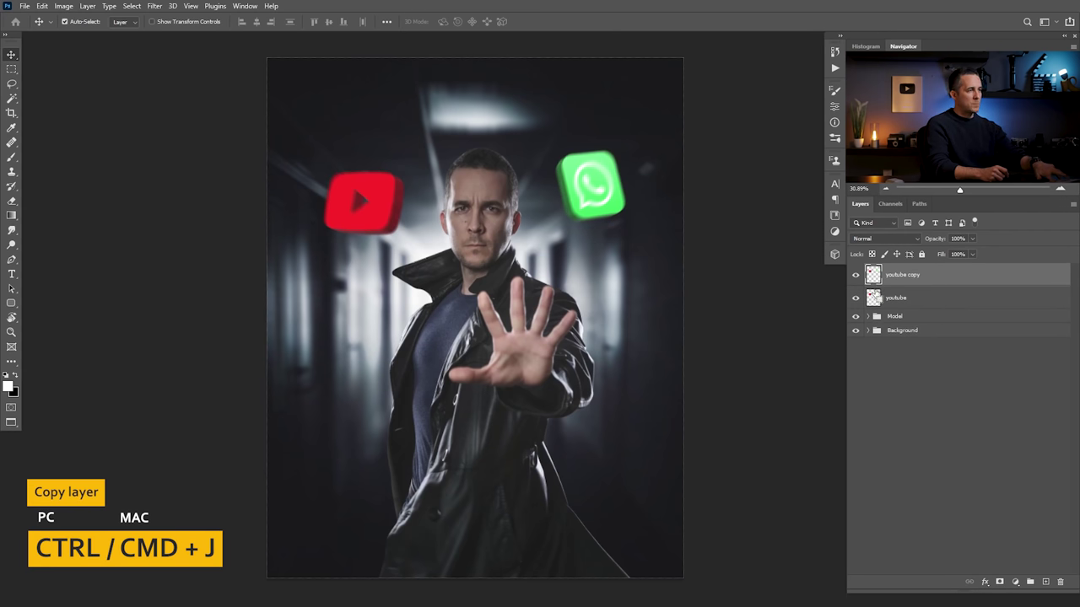
key("ctrl+j")
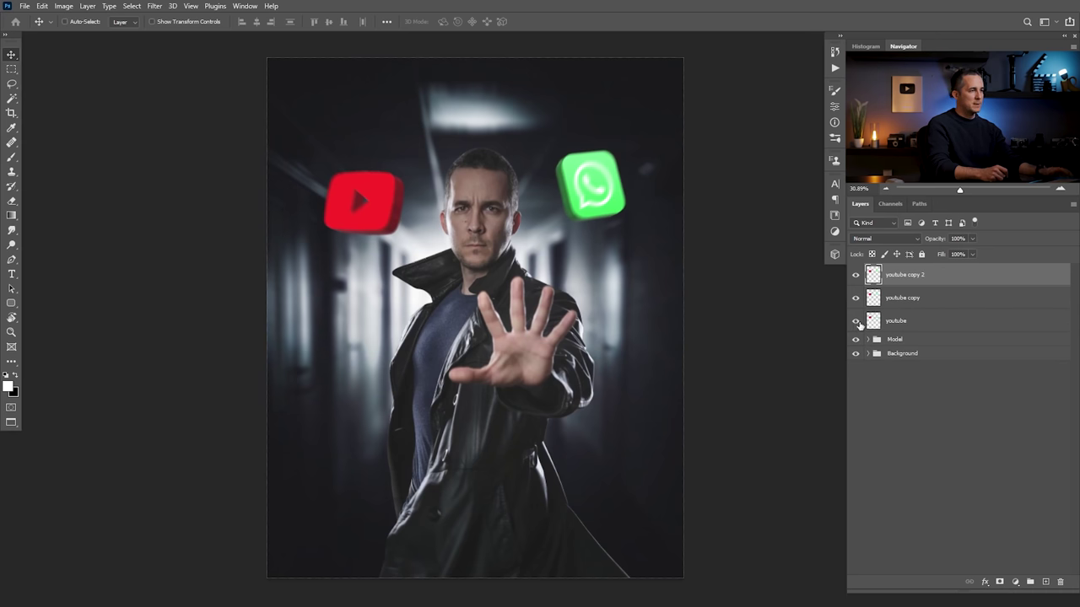
left_click(856, 321)
left_click(874, 298)
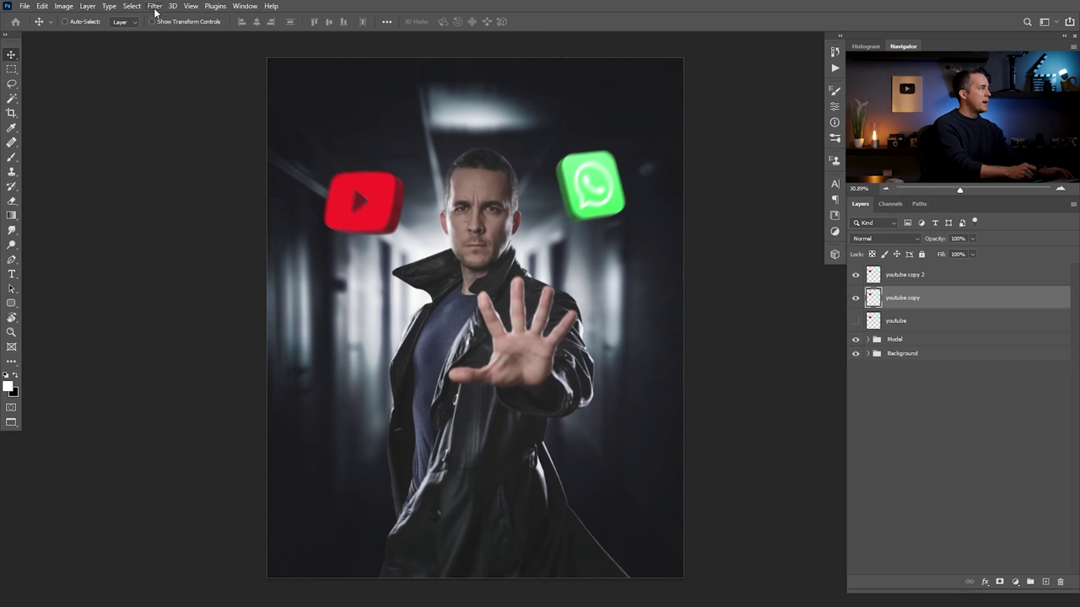
Give youtube copy a zoom Radial Blur at 88, then redo it at about 60.
key("ctrl+alt+f")
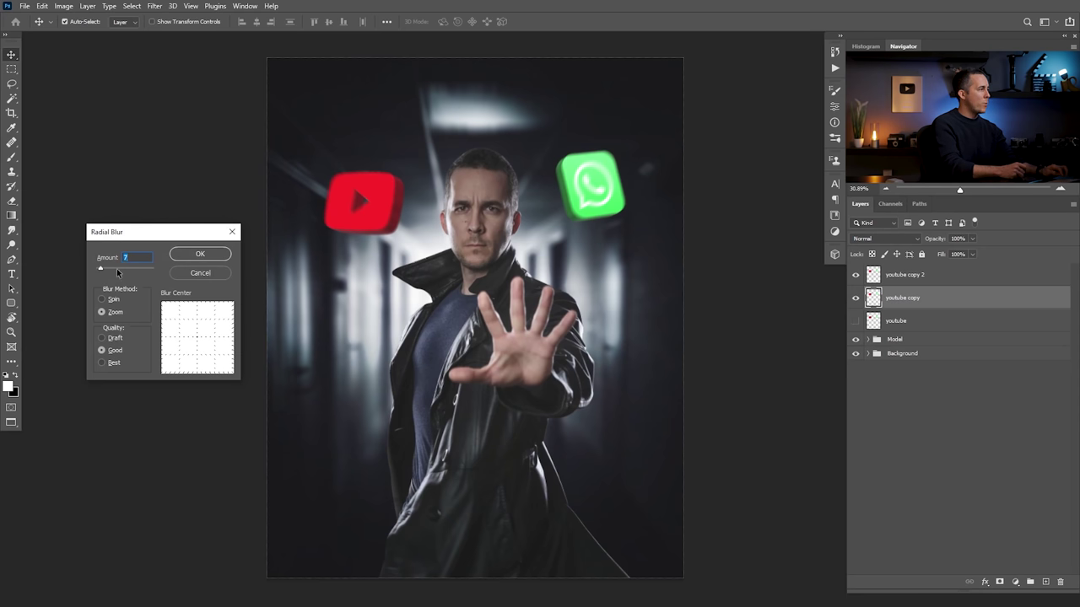
left_click_drag(104, 267, 147, 268)
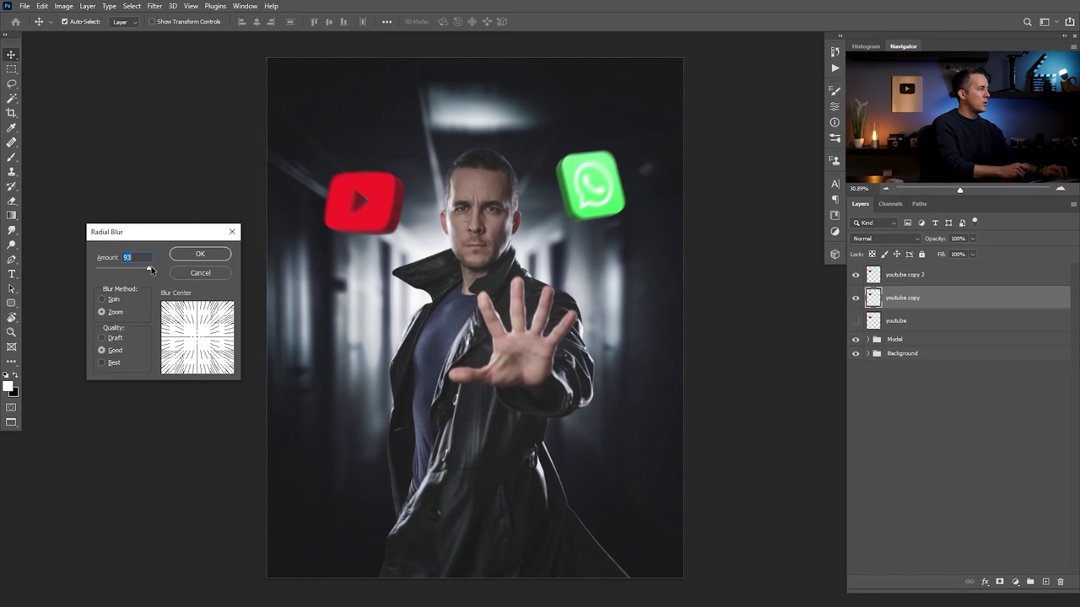
left_click(199, 255)
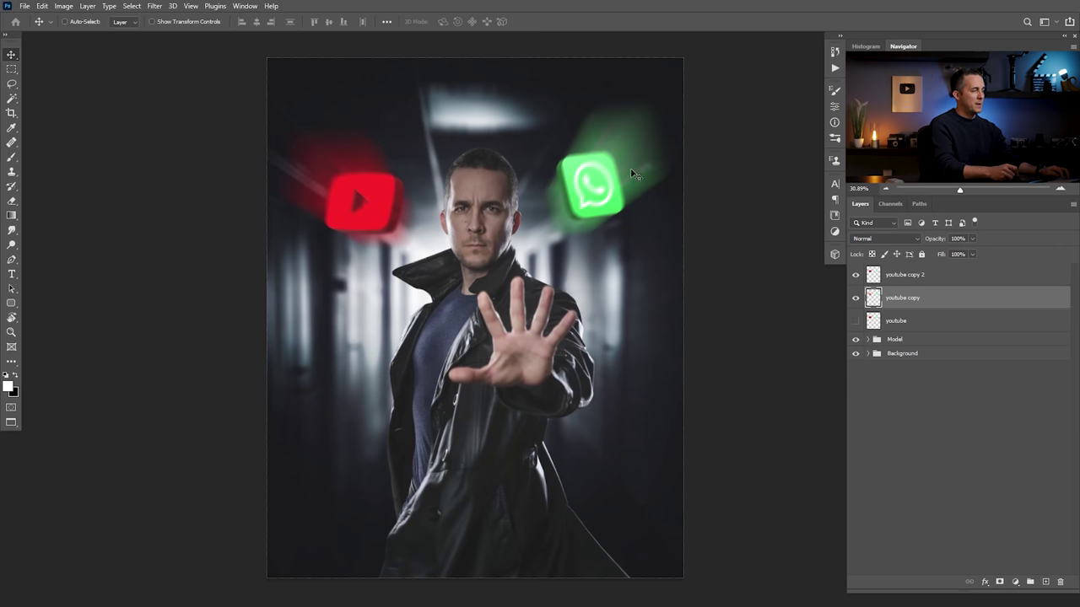
key("ctrl+alt+f")
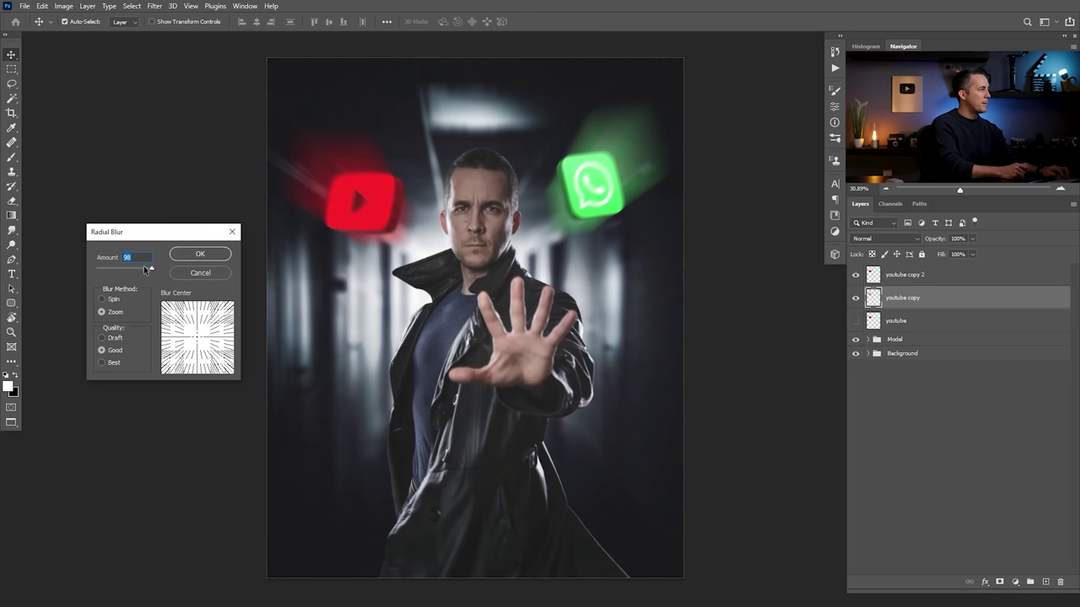
left_click_drag(146, 269, 130, 272)
left_click(199, 255)
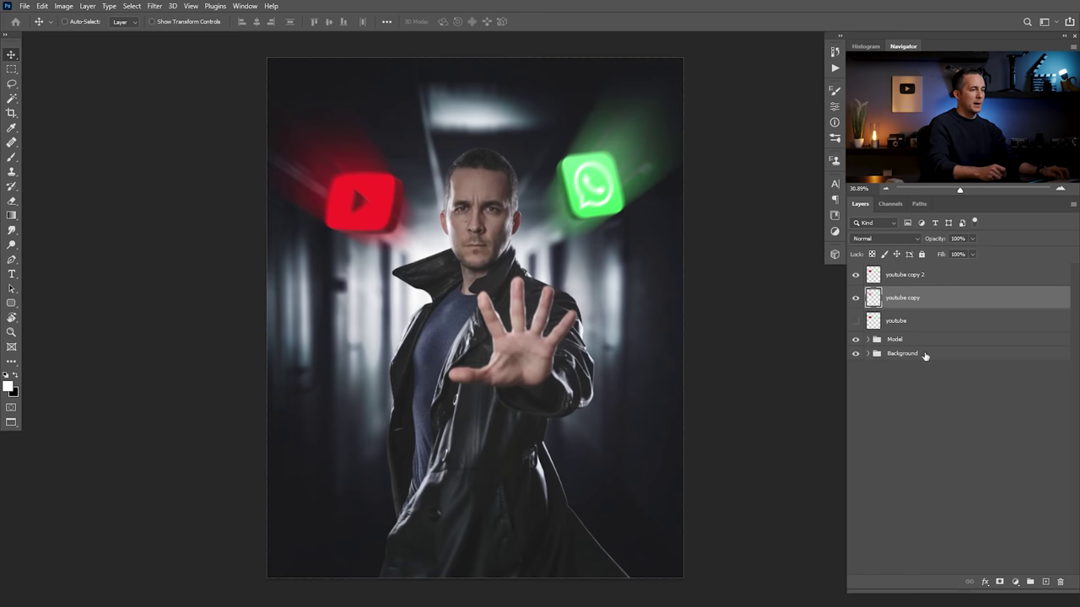
Add a layer mask to youtube copy and brush out streaks near the WhatsApp icon and the man's face.
left_click(999, 582)
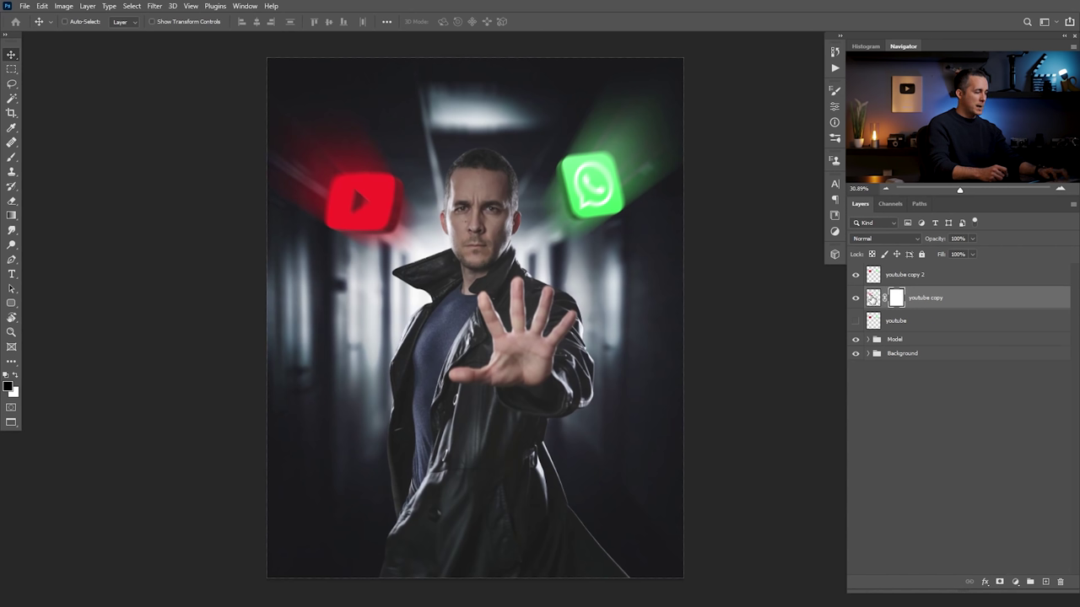
key("b")
mouse_move(548, 206)
left_mouse_down()
mouse_move(558, 245)
mouse_move(553, 203)
mouse_move(553, 214)
left_mouse_up()
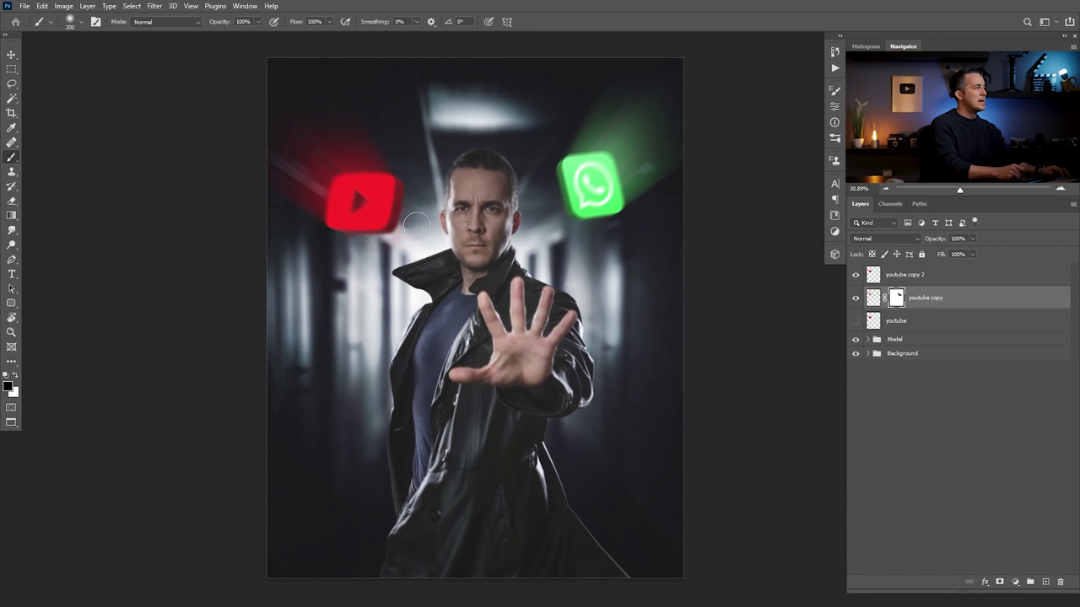
left_click_drag(421, 245, 422, 201)
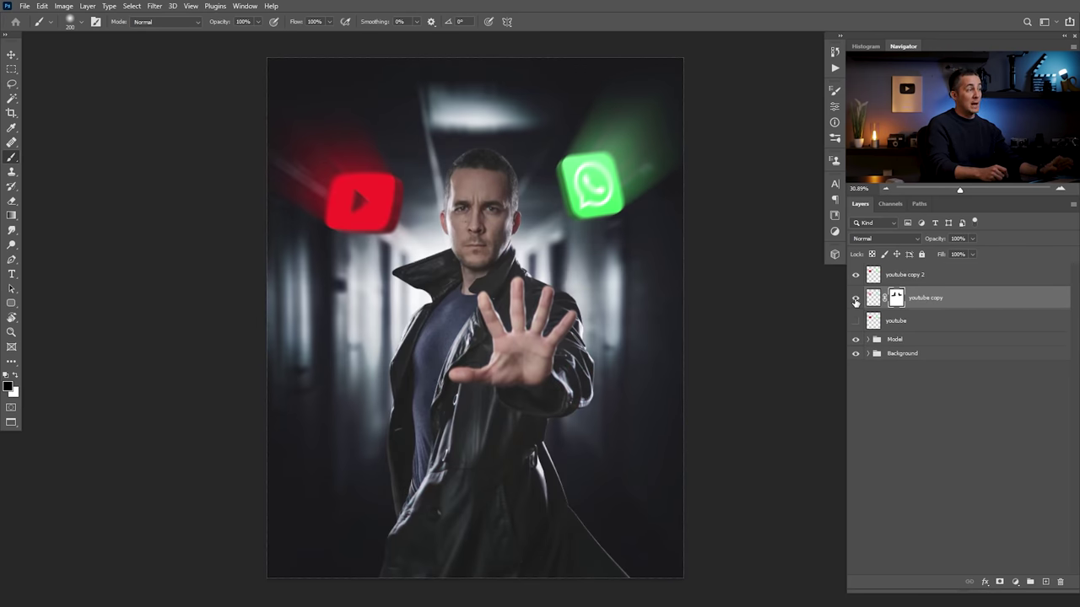
Hide the streaked youtube copy and lasso the WhatsApp icon on youtube copy 2.
left_click(855, 300)
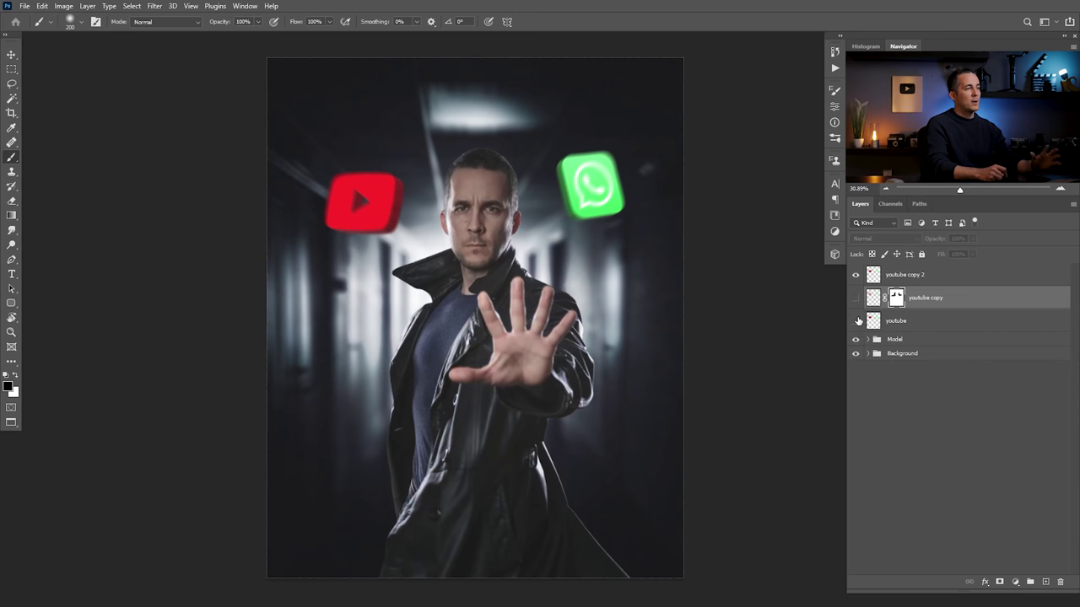
left_click(855, 320)
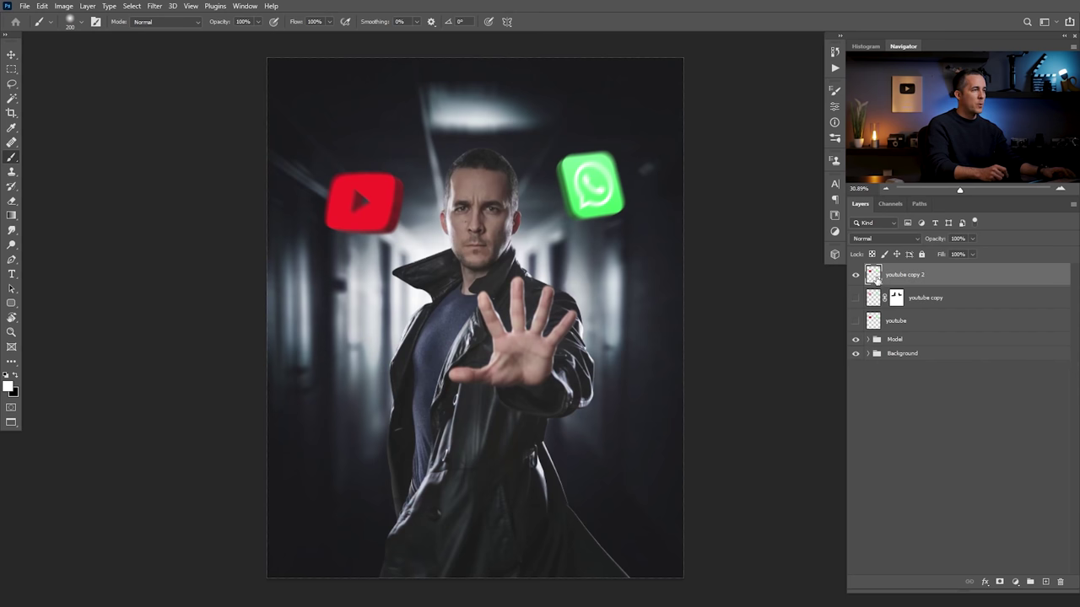
left_click(872, 278)
key("l")
mouse_move(563, 133)
left_mouse_down()
mouse_move(535, 196)
mouse_move(573, 252)
mouse_move(642, 232)
mouse_move(641, 152)
left_mouse_up()
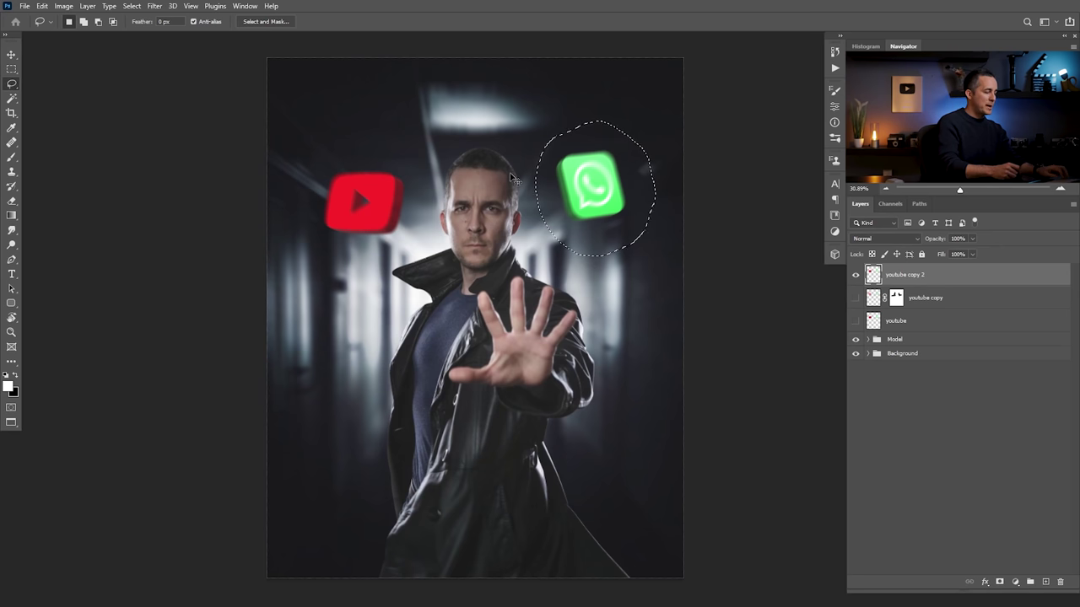
Copy the lassoed WhatsApp icon to Layer 4 and set its blend mode to Screen.
key("ctrl+j")
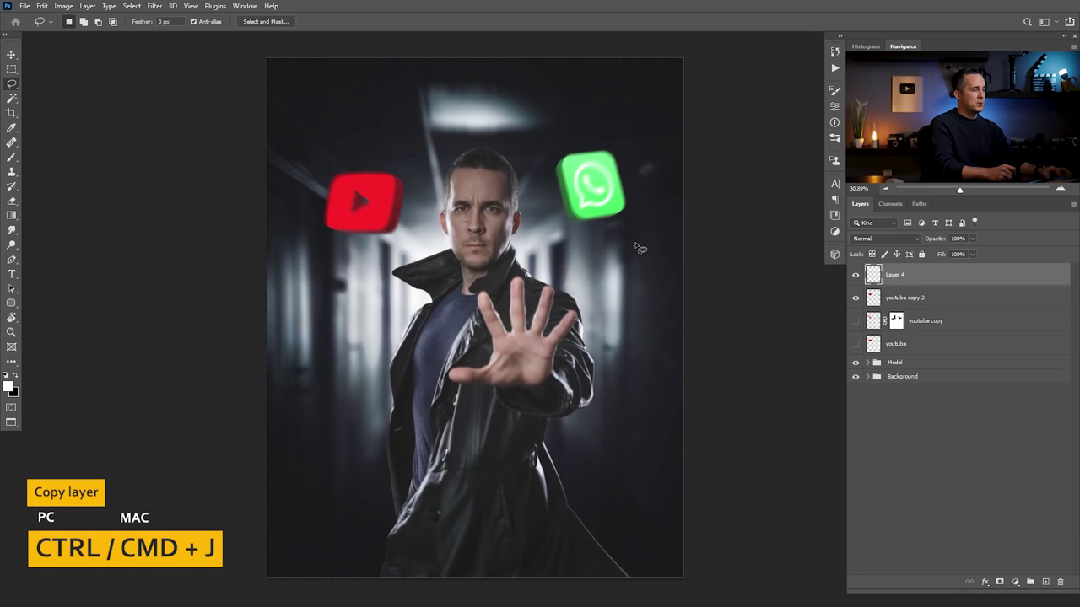
key("v")
mouse_move(610, 221)
left_mouse_down()
mouse_move(641, 196)
mouse_move(616, 209)
left_mouse_up()
left_click(877, 239)
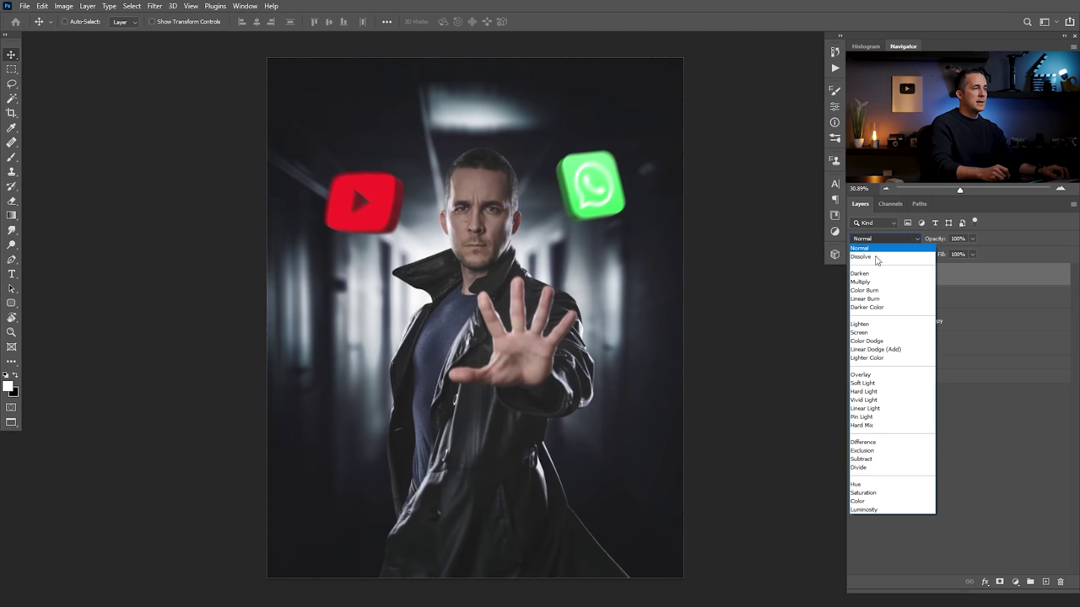
left_click(870, 310)
scroll(620, 192, "up", 3)
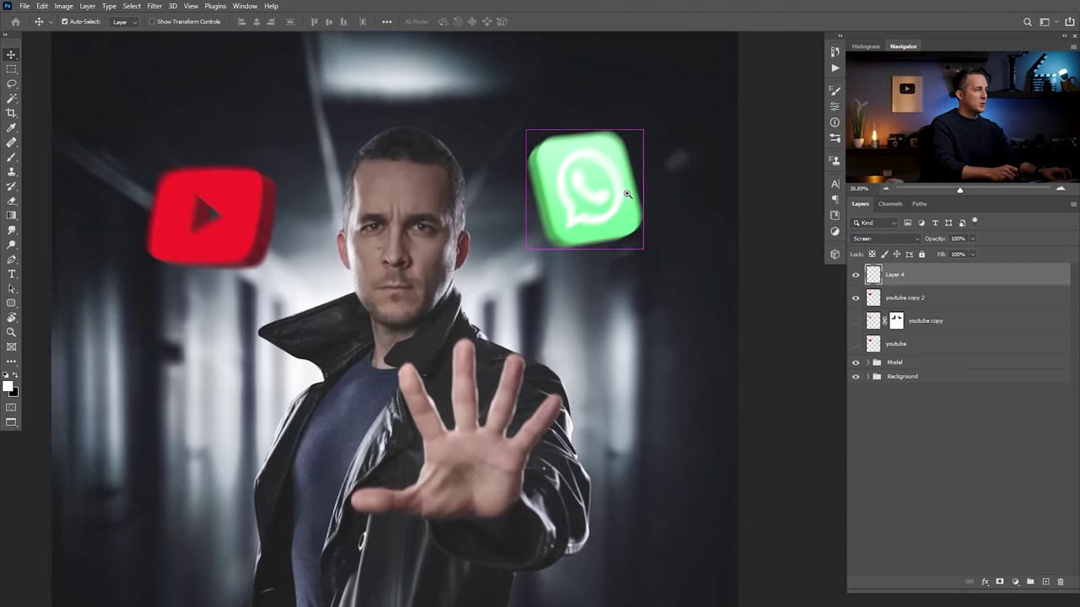
Enlarge Layer 4 to about 110%, show the streaked copy again, and set 40% opacity.
key("ctrl+t")
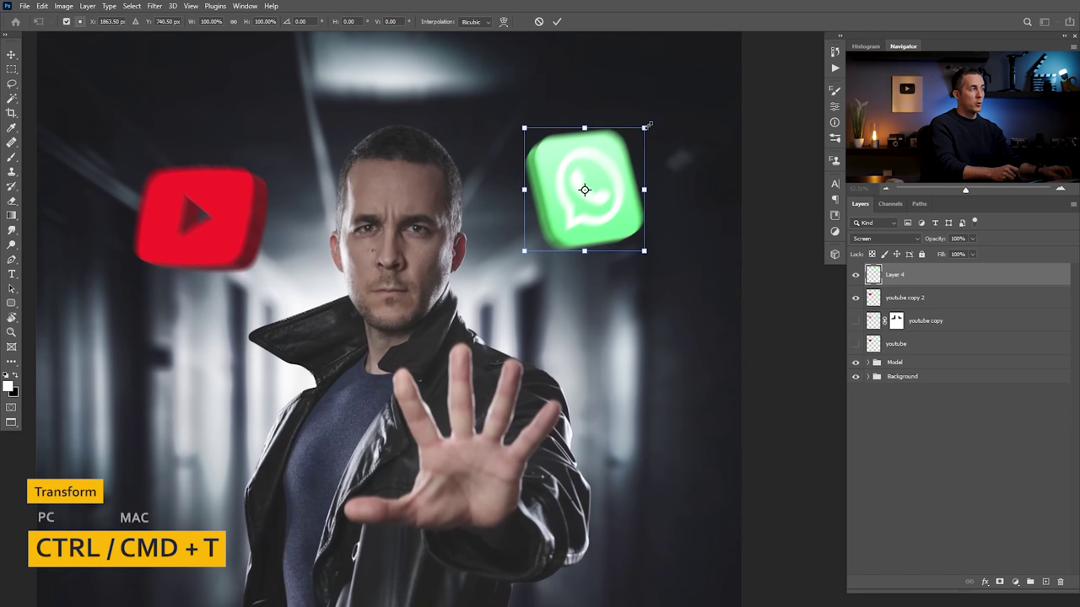
mouse_move(643, 128)
left_mouse_down()
mouse_move(657, 99)
mouse_move(656, 116)
left_mouse_up()
left_click_drag(610, 185, 629, 175)
key("Return")
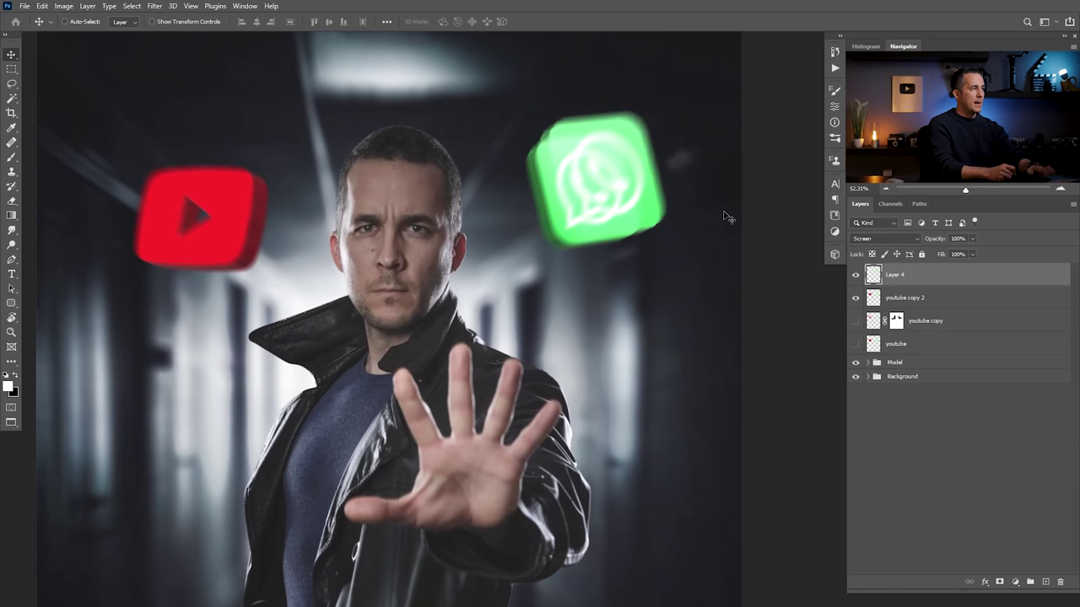
left_click(855, 322)
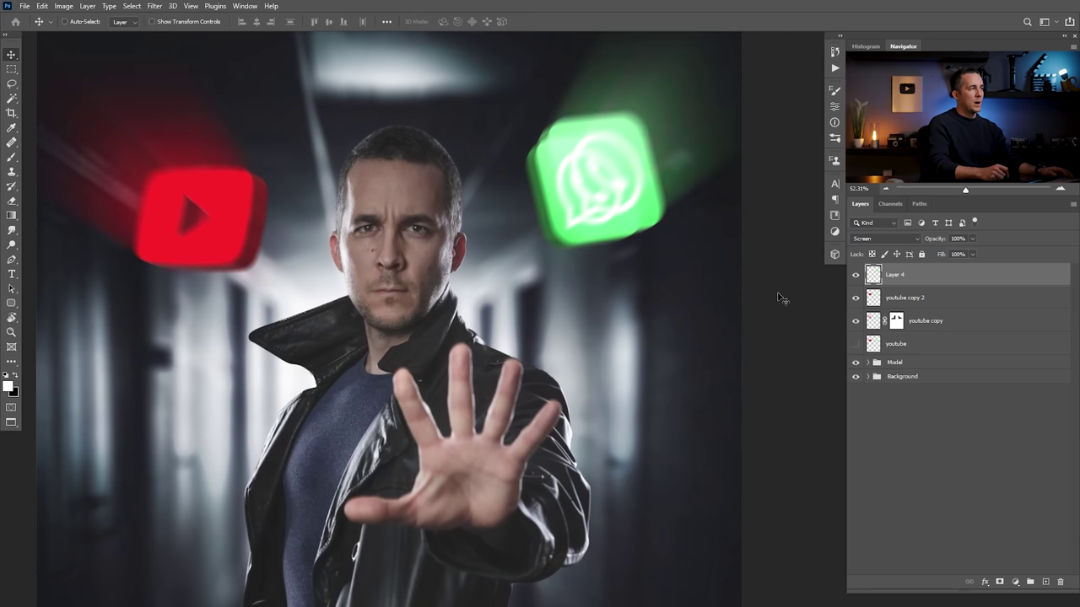
mouse_move(613, 178)
left_mouse_down()
mouse_move(662, 125)
mouse_move(613, 178)
mouse_move(619, 167)
mouse_move(624, 196)
left_mouse_up()
left_click_drag(622, 178, 617, 181)
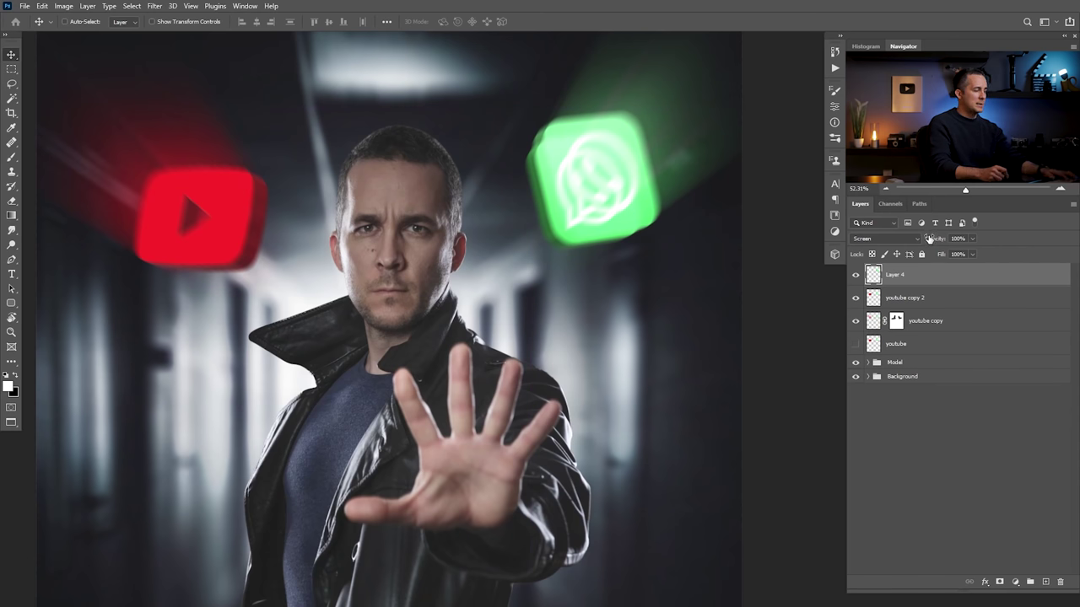
key("4")
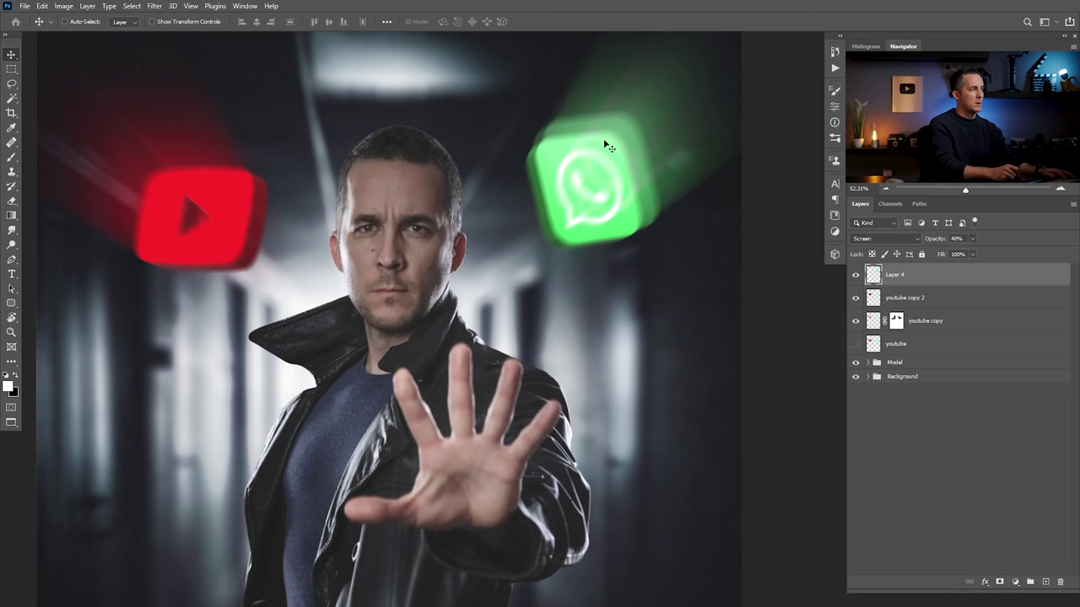
Duplicate the echo, enlarge it to about 109% offset up-right, at 30% opacity.
key("ctrl")
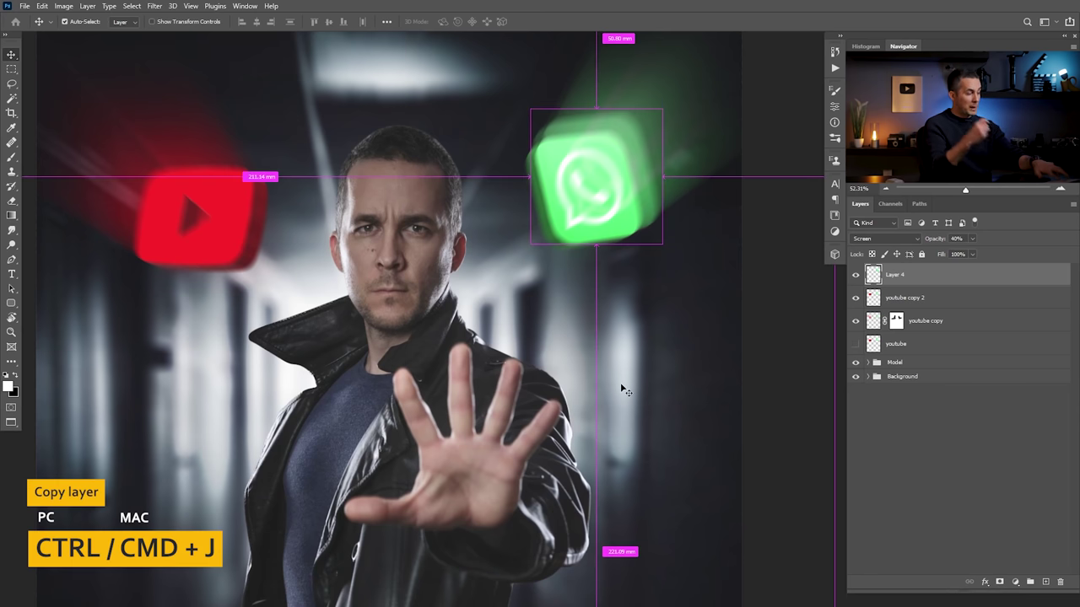
key("ctrl+j")
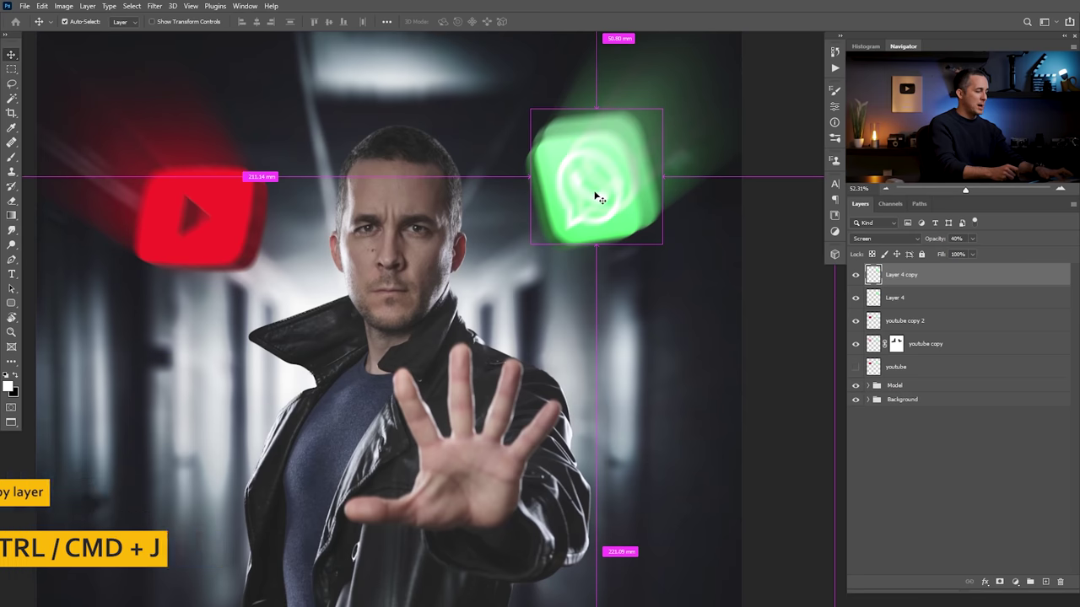
key("ctrl+t")
left_click_drag(662, 108, 675, 95)
left_click_drag(622, 170, 639, 156)
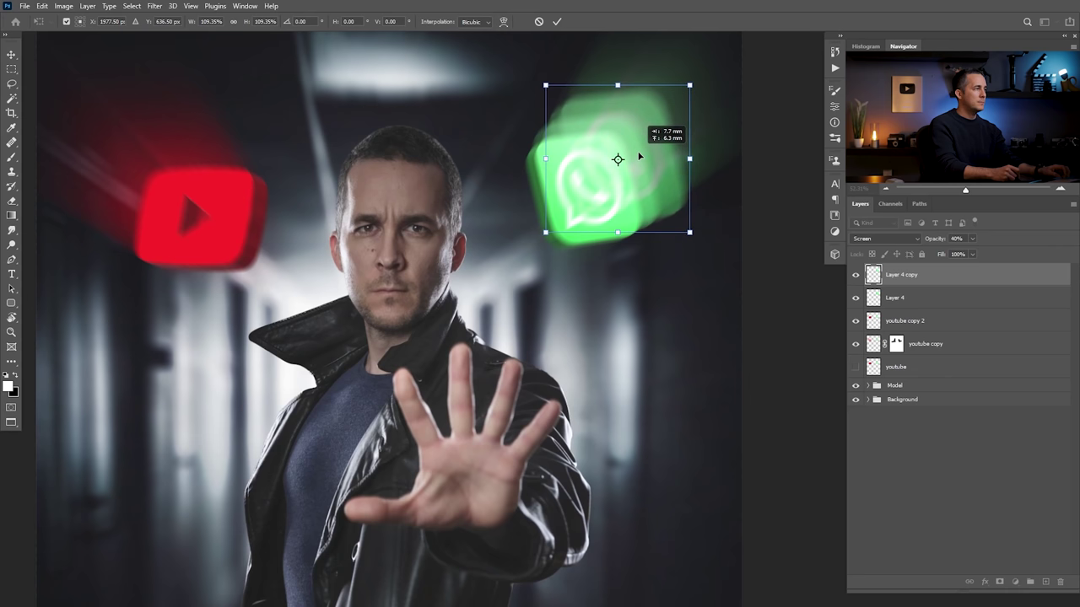
key("Return")
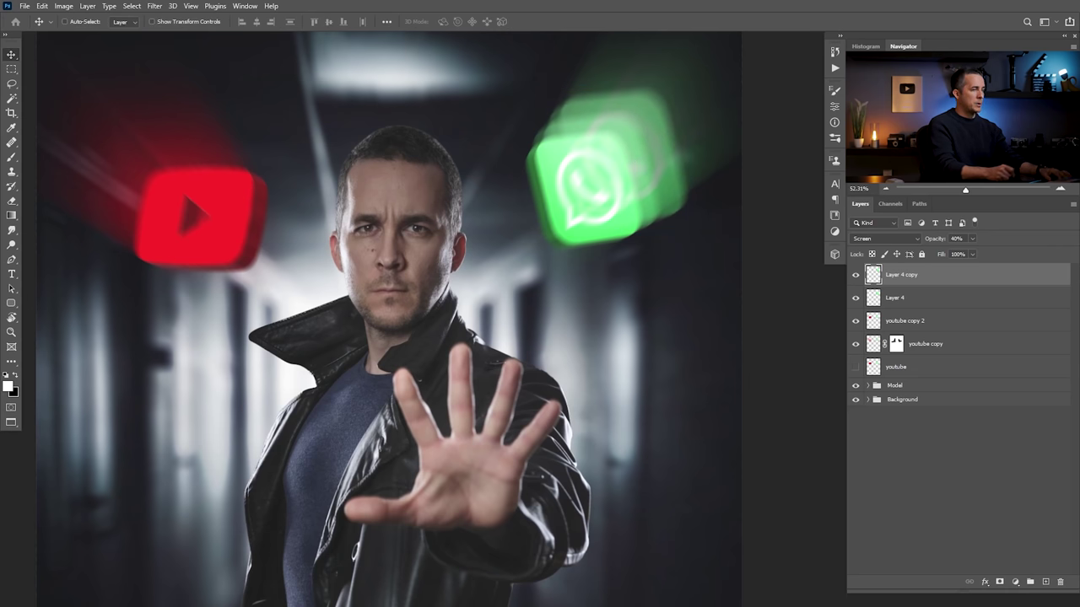
key("3")
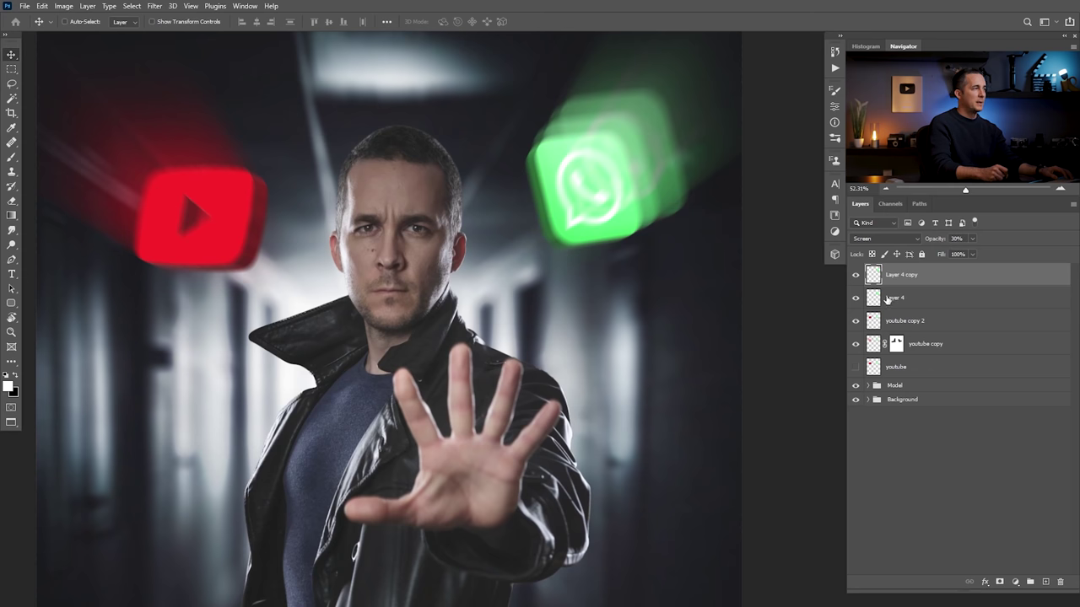
left_click_drag(668, 180, 666, 184)
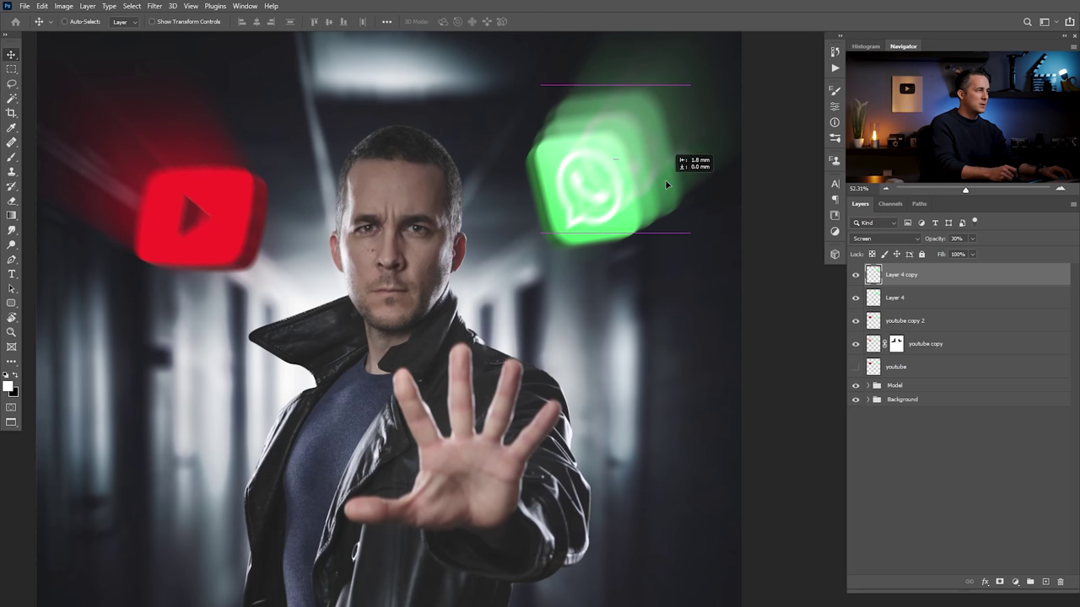
Add a third WhatsApp echo scaled to about 107% up-right, at 20% opacity.
key("ctrl")
key("ctrl+j")
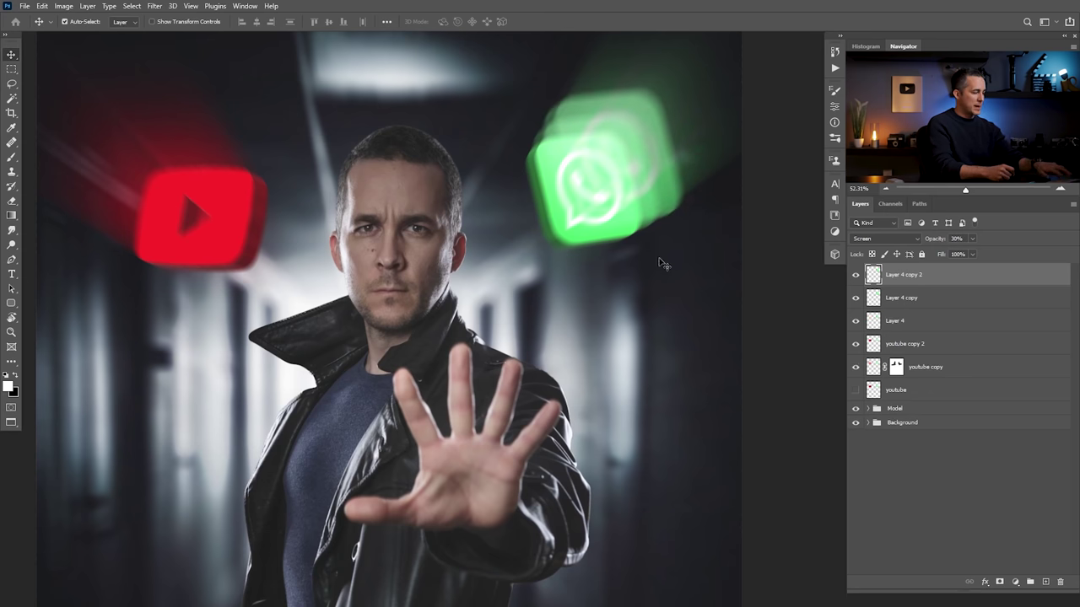
key("ctrl+t")
left_click_drag(682, 87, 689, 79)
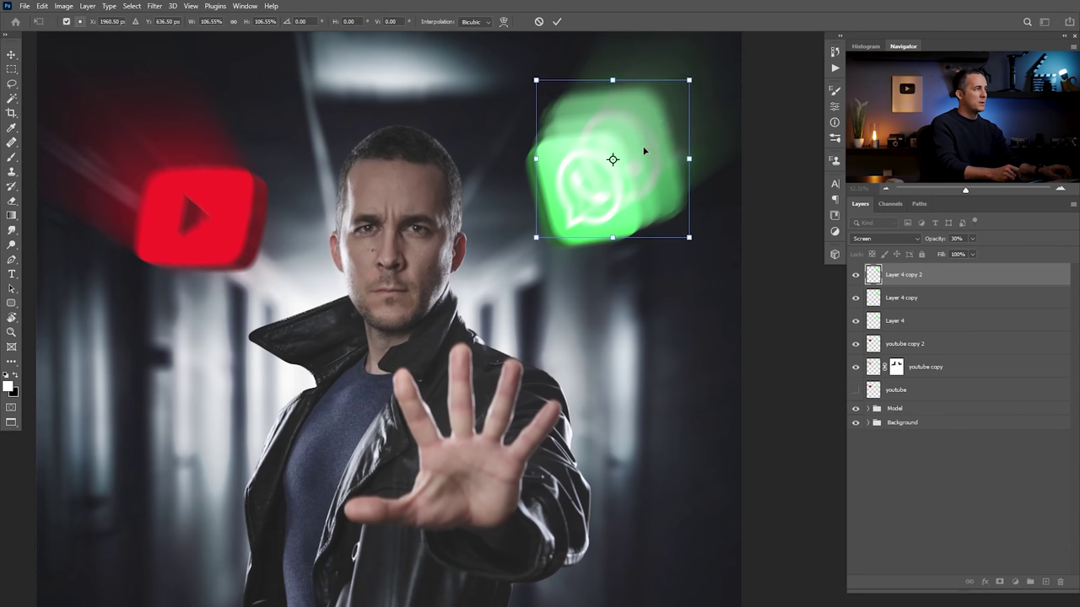
left_click_drag(638, 150, 661, 130)
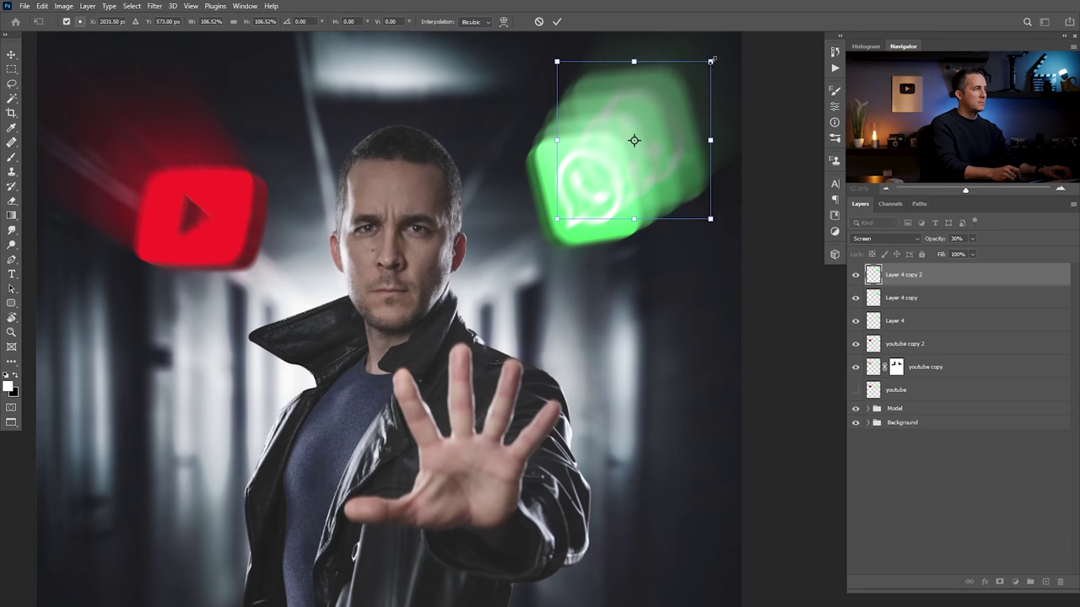
left_click_drag(711, 61, 728, 158)
left_click_drag(793, 173, 716, 248)
left_click_drag(681, 319, 683, 329)
left_click_drag(718, 425, 705, 411)
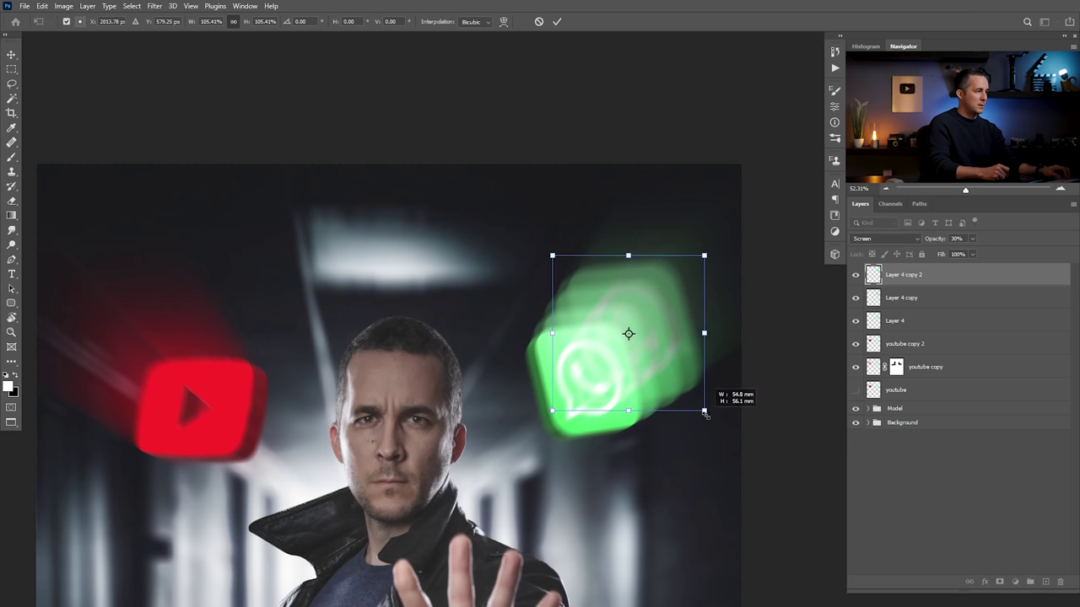
key("Return")
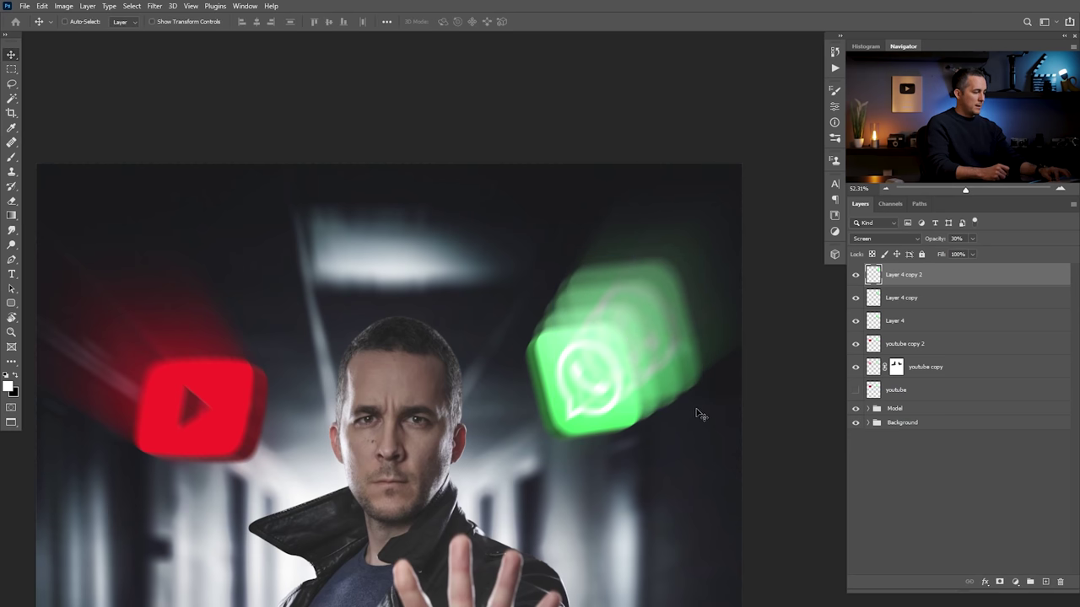
key("2")
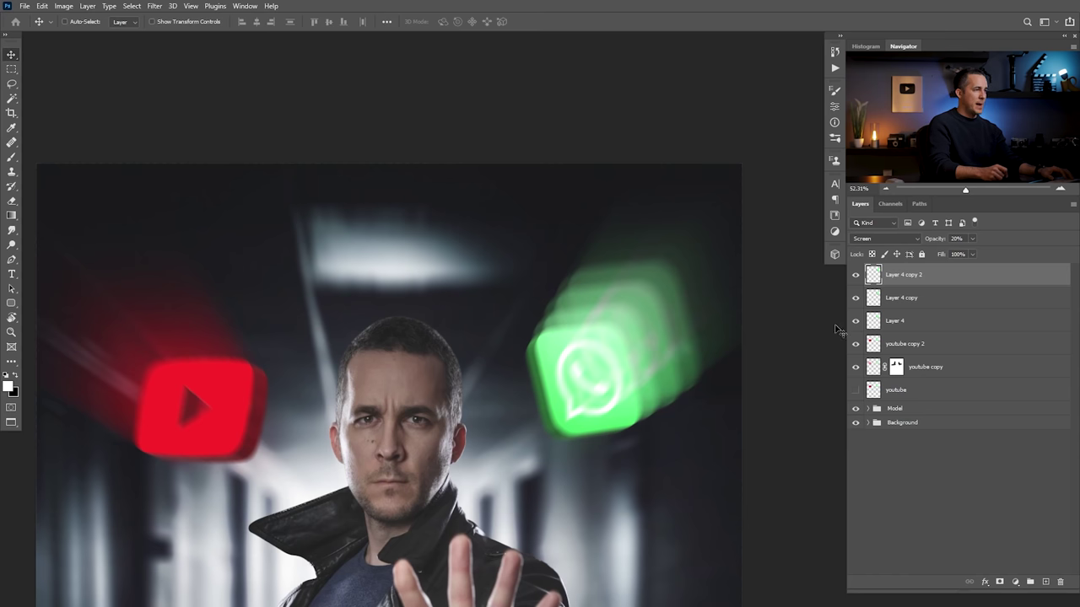
Add a fourth WhatsApp echo enlarged about 110% and shifted up-right.
key("ctrl+j")
key("ctrl+t")
left_click_drag(707, 253, 710, 247)
left_click_drag(666, 290, 685, 272)
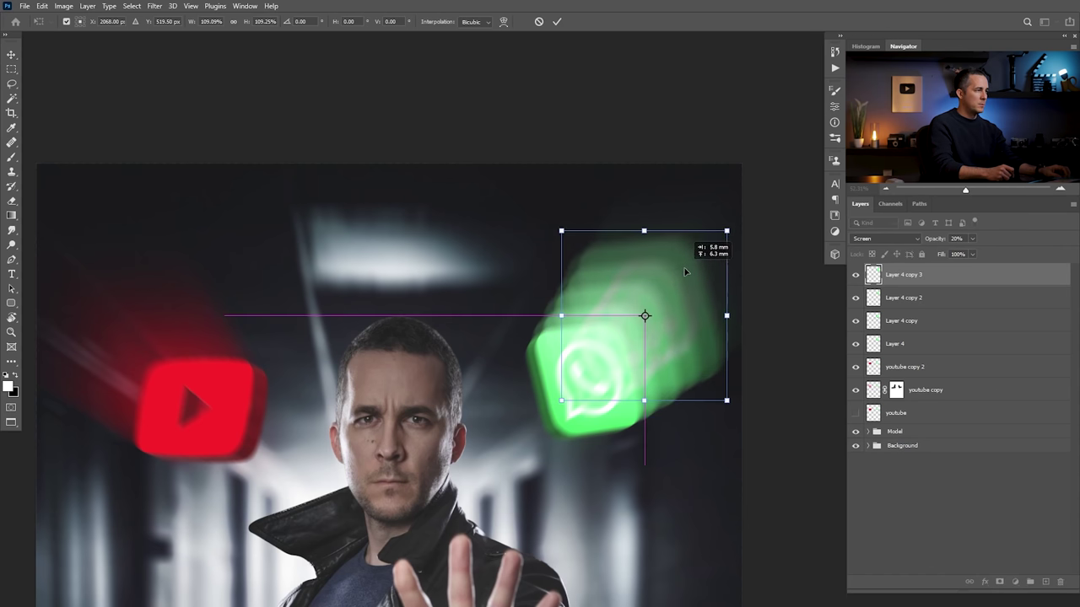
left_click_drag(724, 399, 723, 396)
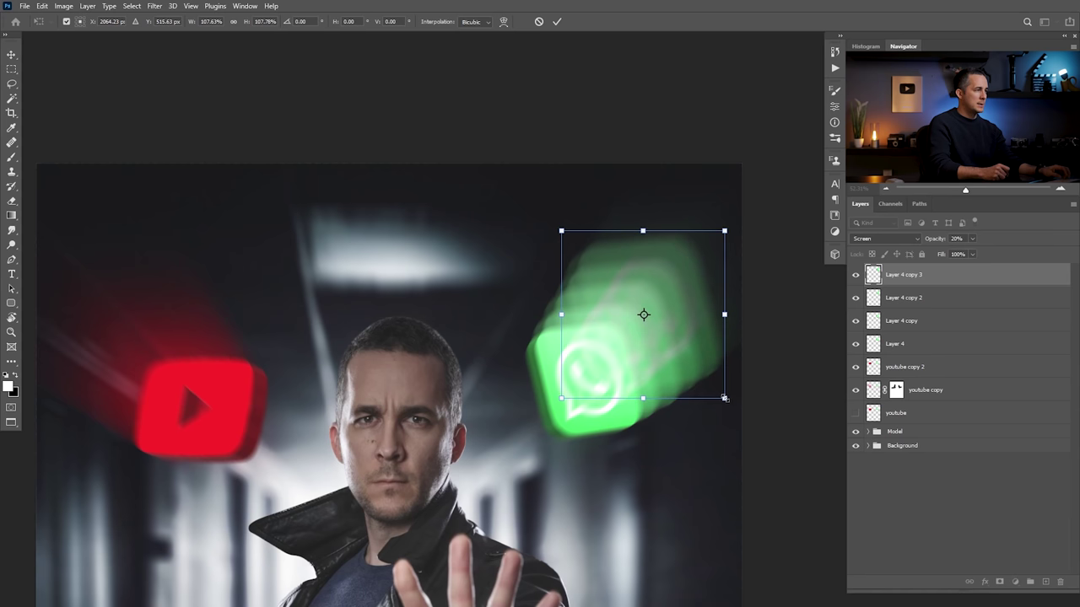
key("Return")
Fade the last WhatsApp echo to 10%, then copy the lassoed YouTube icon onto Layer 5.
key("1")
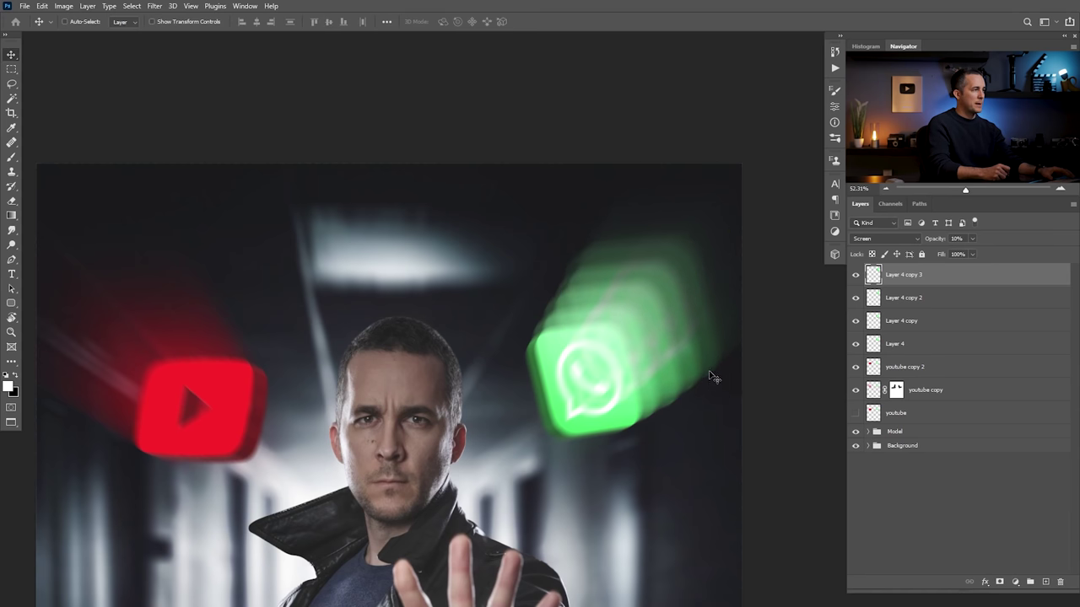
scroll(629, 350, "down", 4)
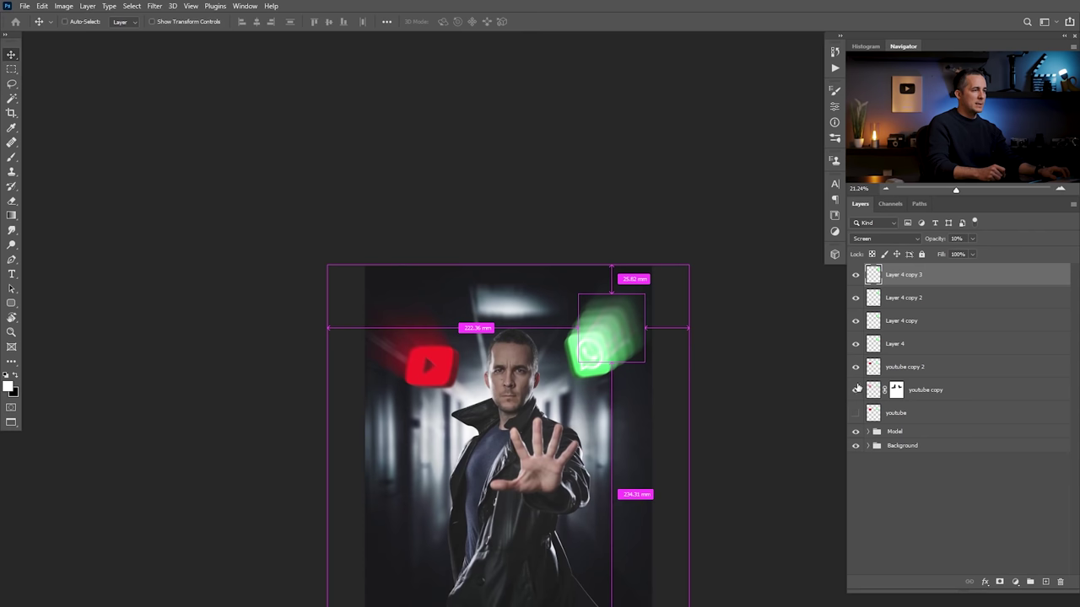
scroll(574, 354, "up", 1)
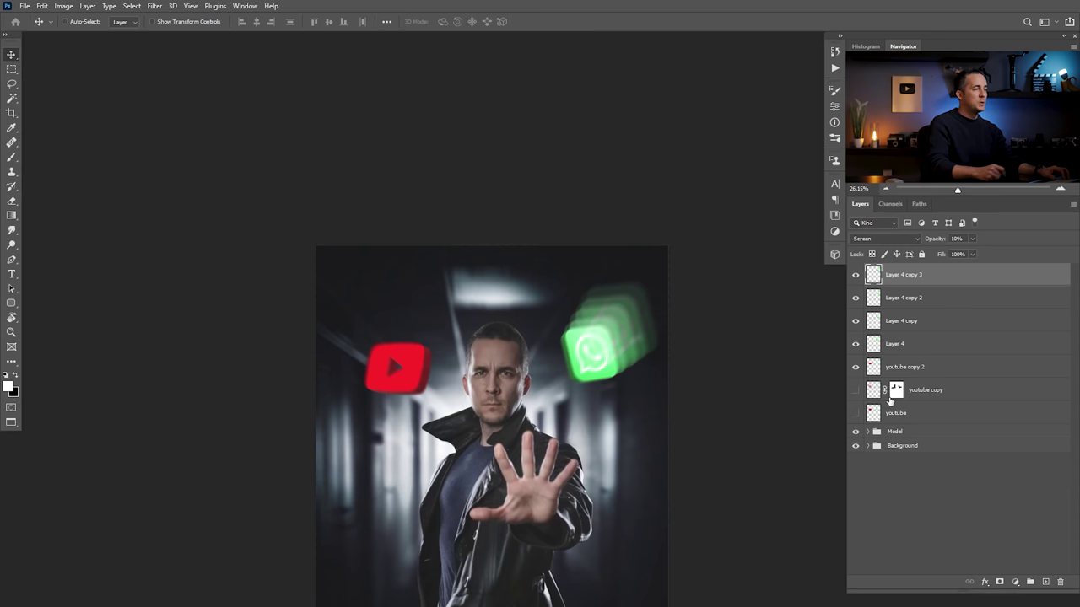
left_click(873, 413)
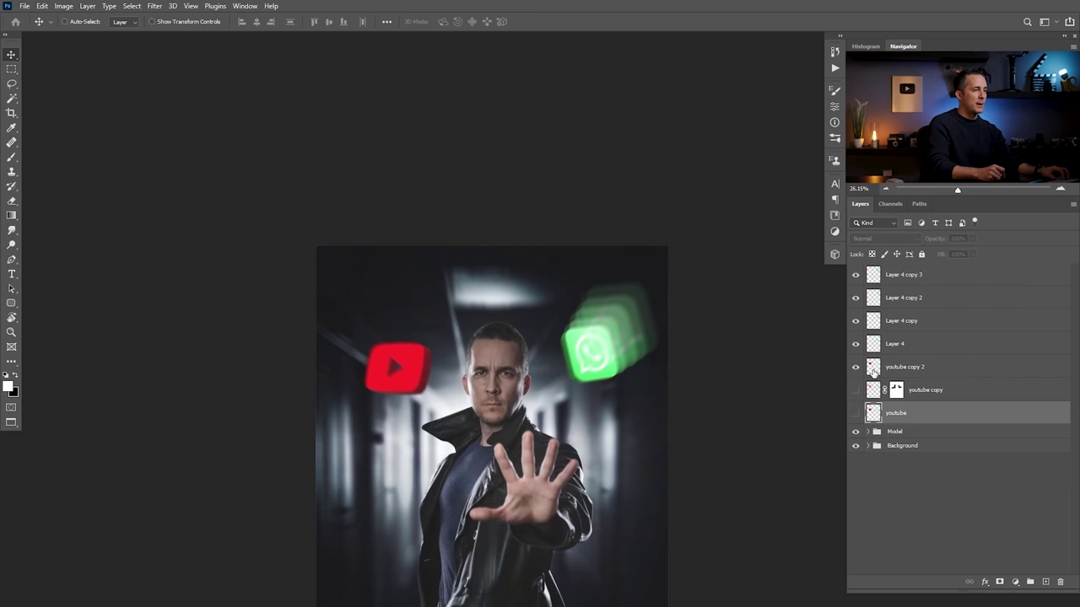
left_click(873, 369)
key("l")
mouse_move(377, 321)
left_mouse_down()
mouse_move(340, 353)
mouse_move(441, 416)
mouse_move(376, 331)
left_mouse_up()
key("ctrl+j")
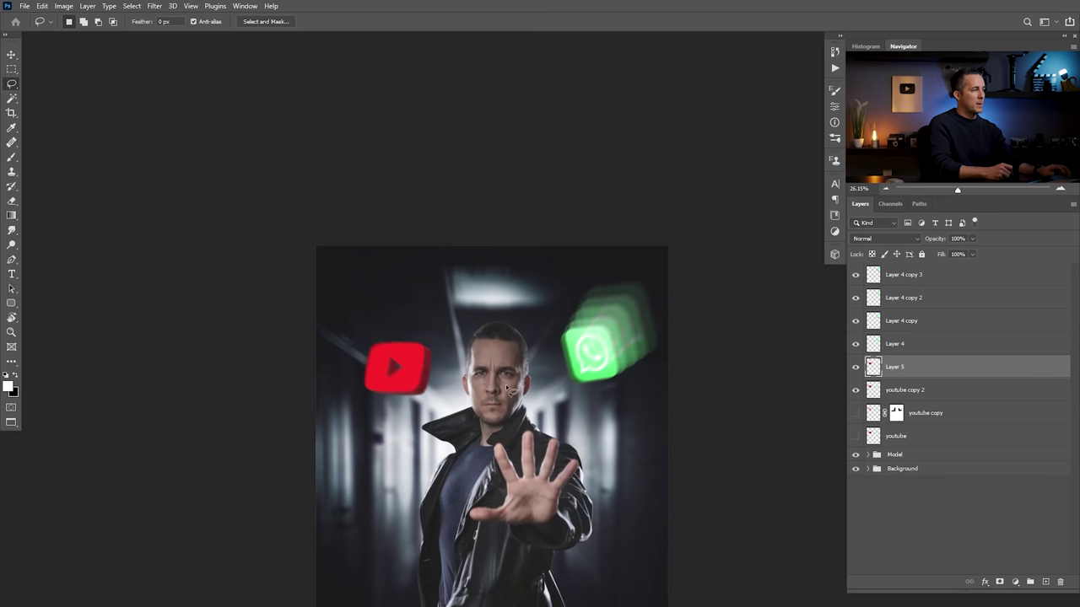
Duplicate the YouTube icon into echoes offset up-left, fading to 30%, 20% and 10%.
left_click_drag(404, 380, 426, 367)
key("v")
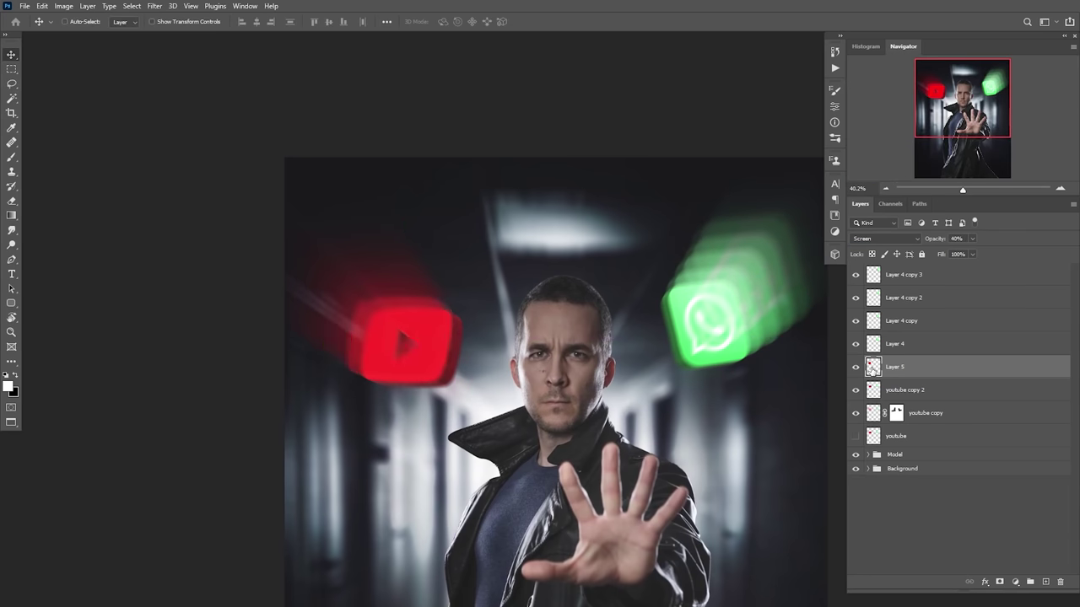
key("ctrl+j")
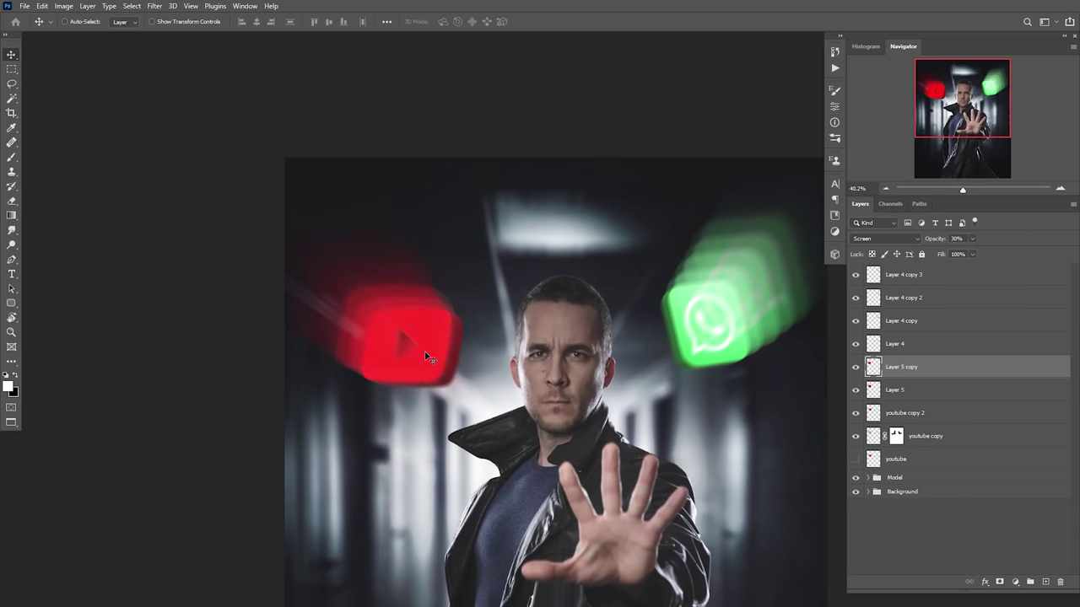
key("ctrl+alt+t")
left_click_drag(426, 357, 402, 336)
key("Return")
key("ctrl+alt+t")
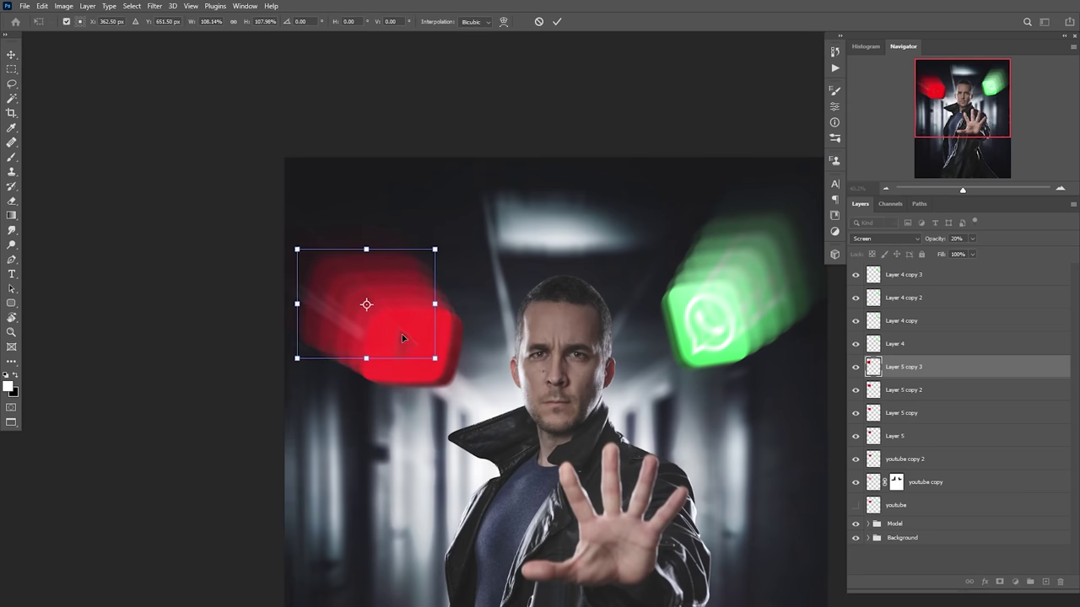
key("Return")
key("1")
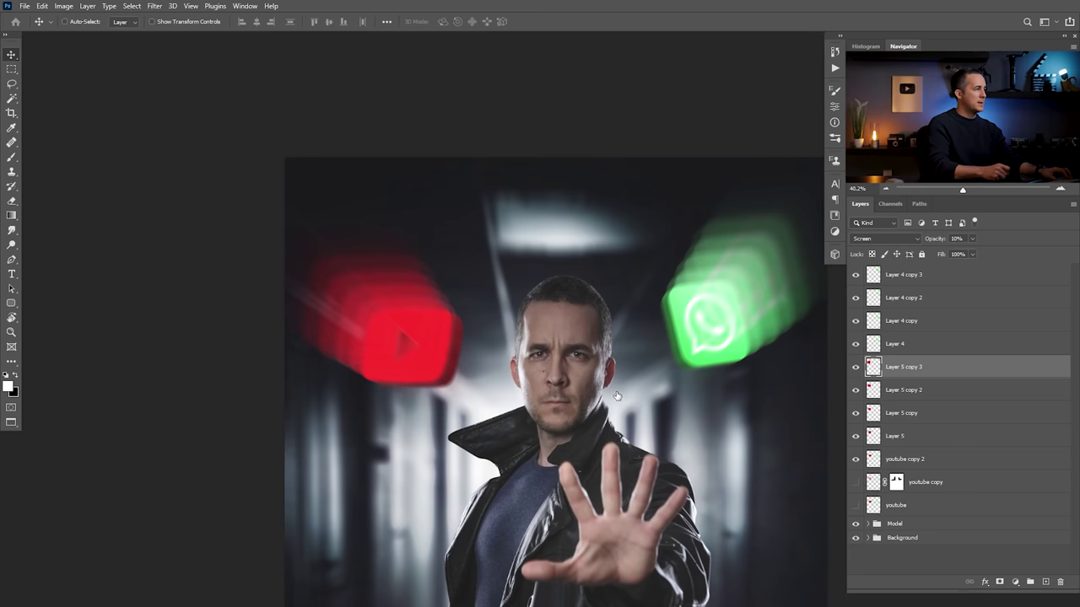
scroll(557, 415, "down", 3)
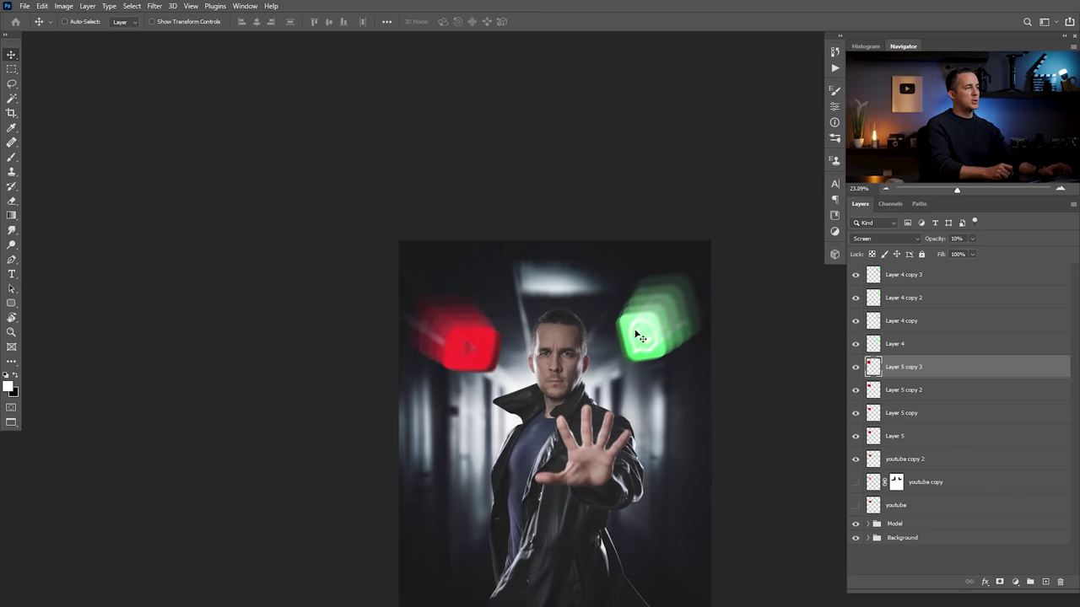
Select the eight echo layers and group them into Group 1.
left_click(874, 276)
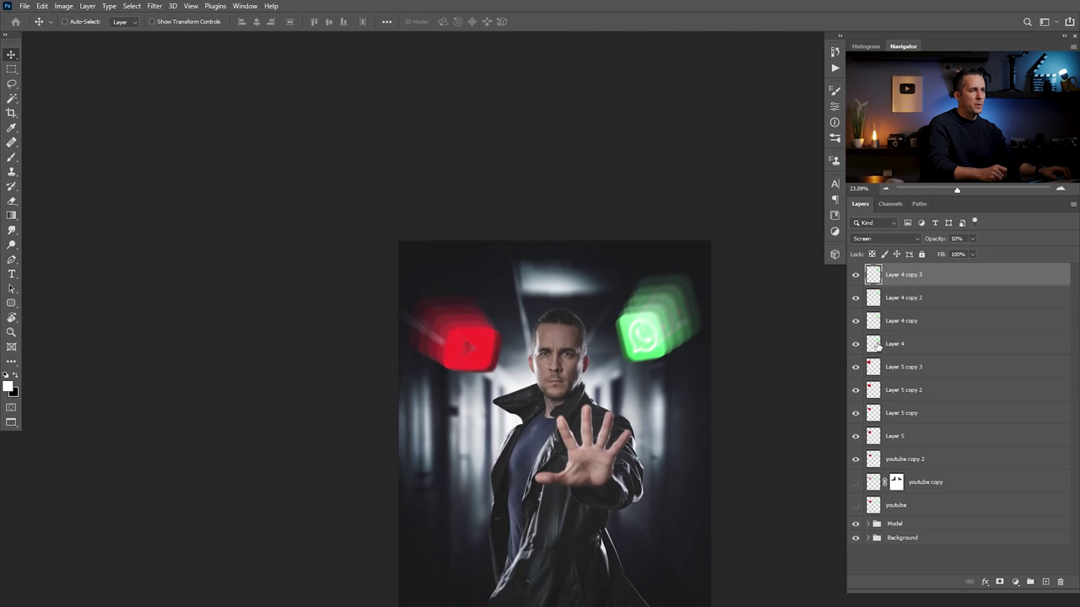
left_click(874, 437, "shift")
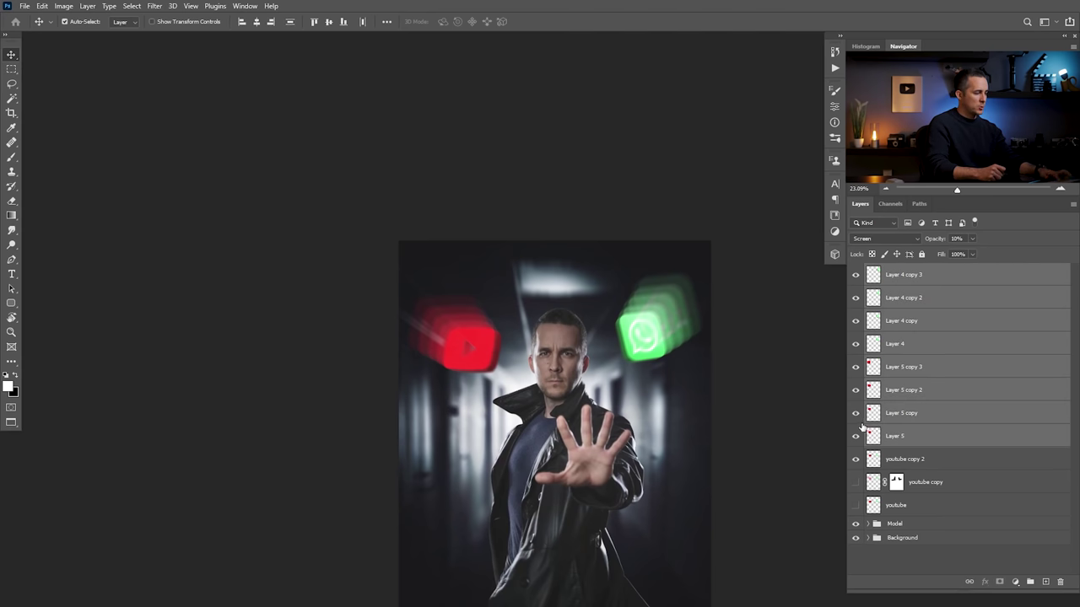
key("ctrl+g")
left_click(854, 271)
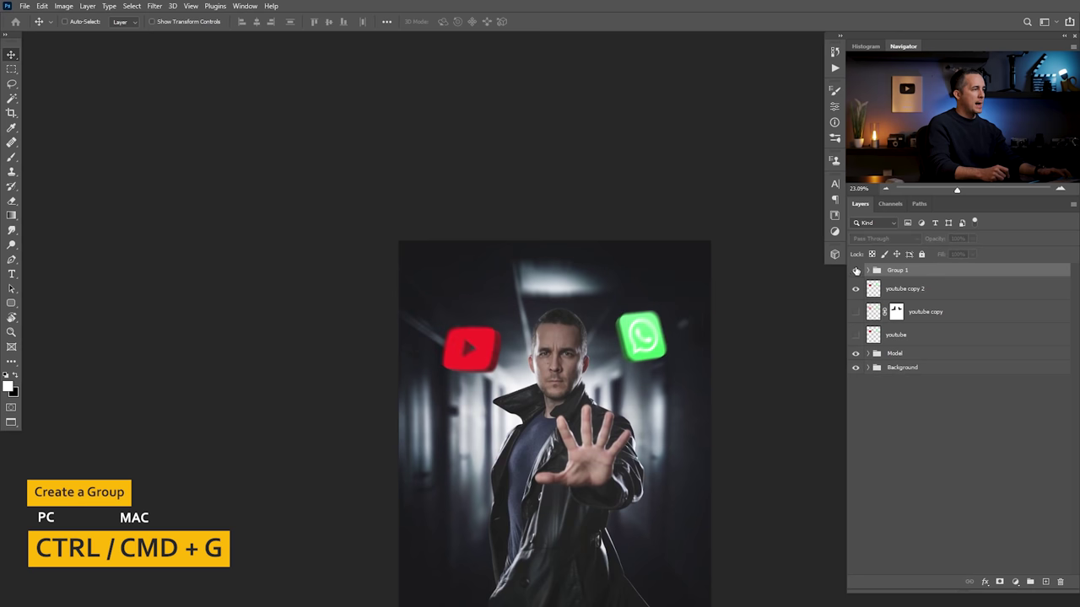
left_click(854, 271)
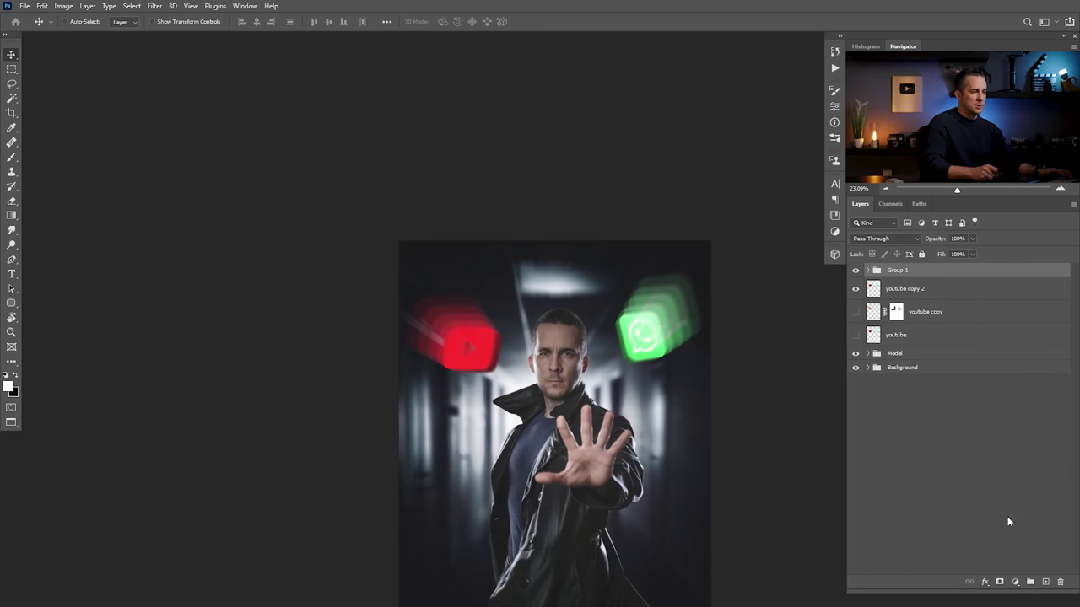
Add a Hue/Saturation adjustment to the group with Saturation lowered to about -29.
left_click(1015, 582)
left_click(997, 462)
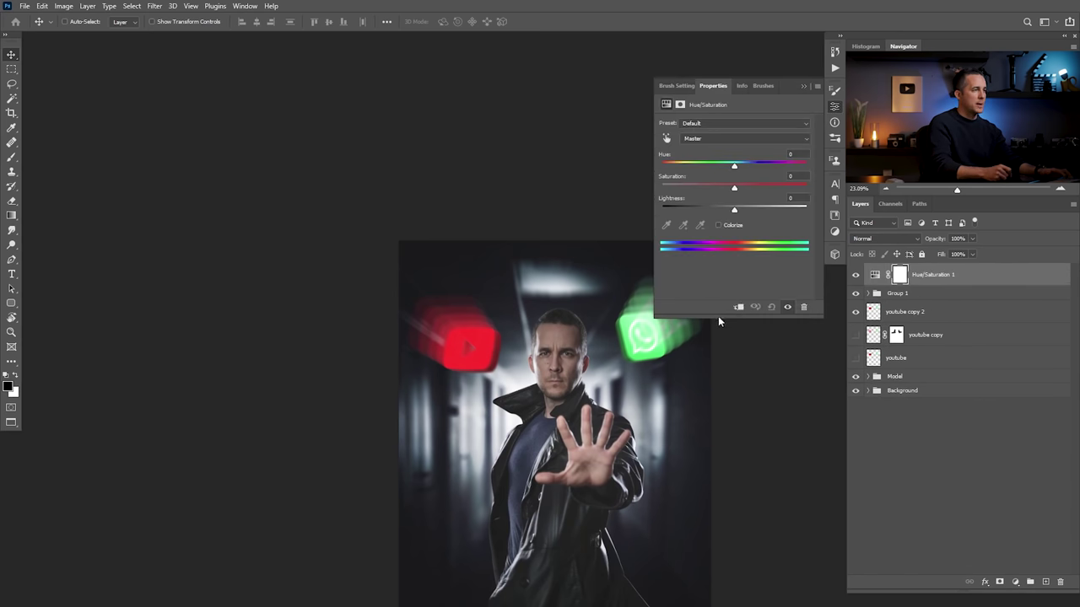
left_click_drag(734, 187, 720, 187)
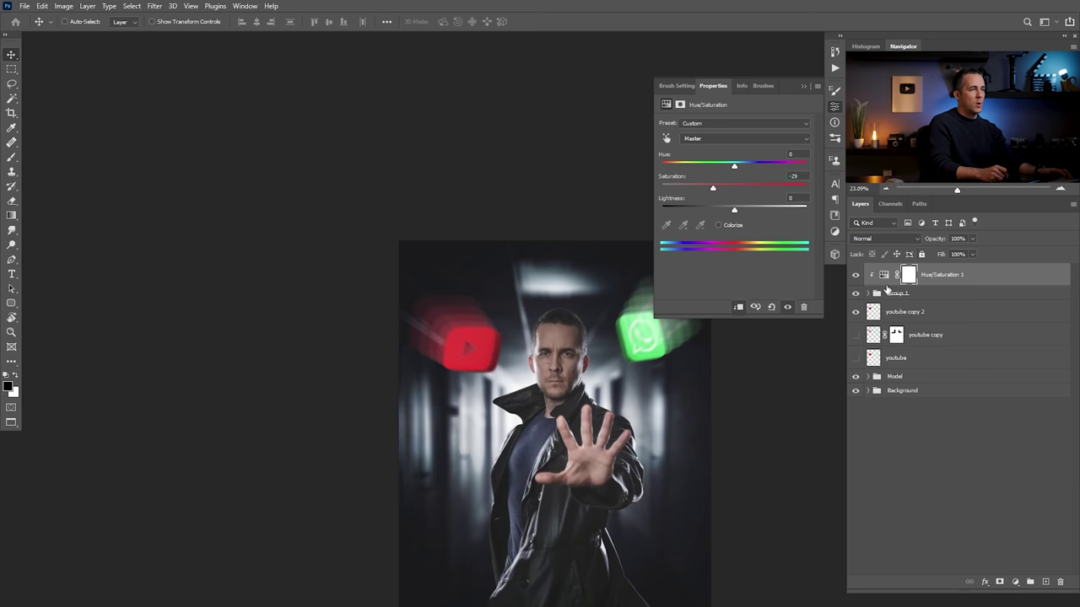
left_click(887, 292)
Lower Group 1 to 74% opacity and the youtube copy layer to 50%.
left_click_drag(607, 393, 455, 239)
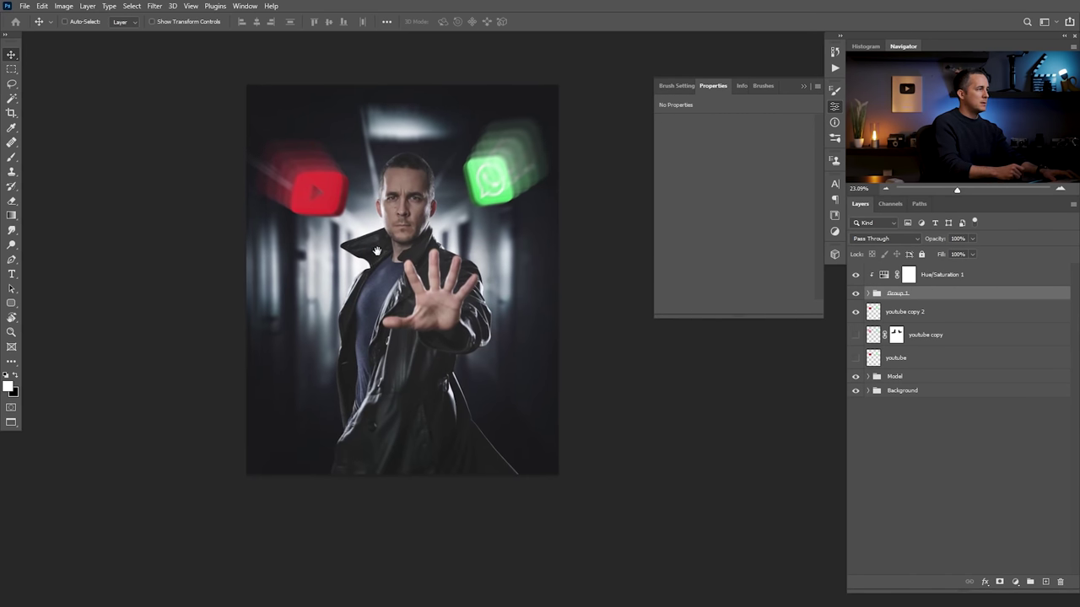
scroll(455, 240, "up", 2)
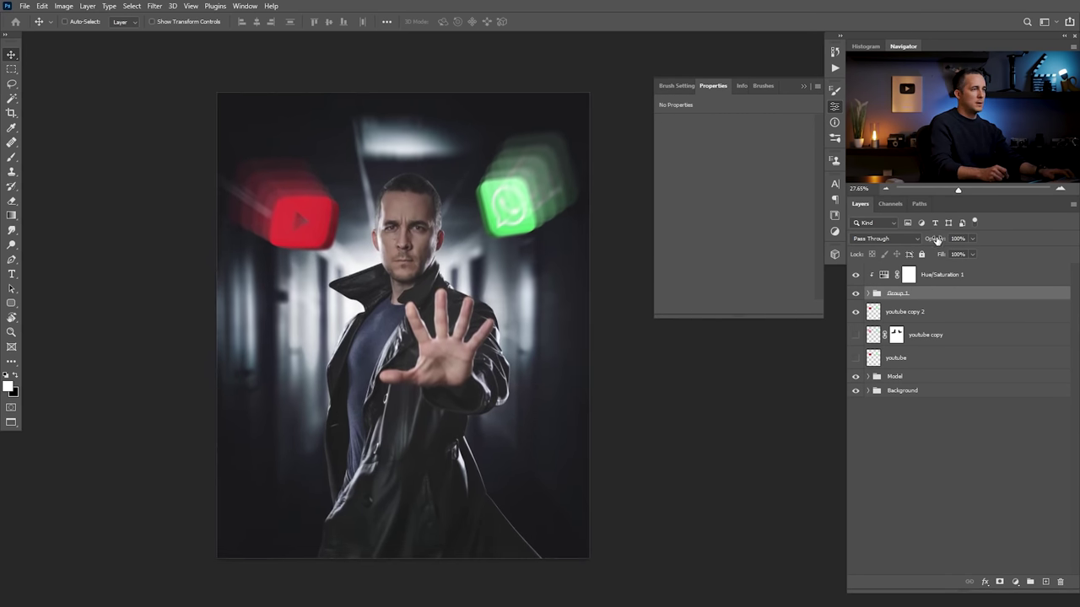
left_click_drag(922, 242, 924, 243)
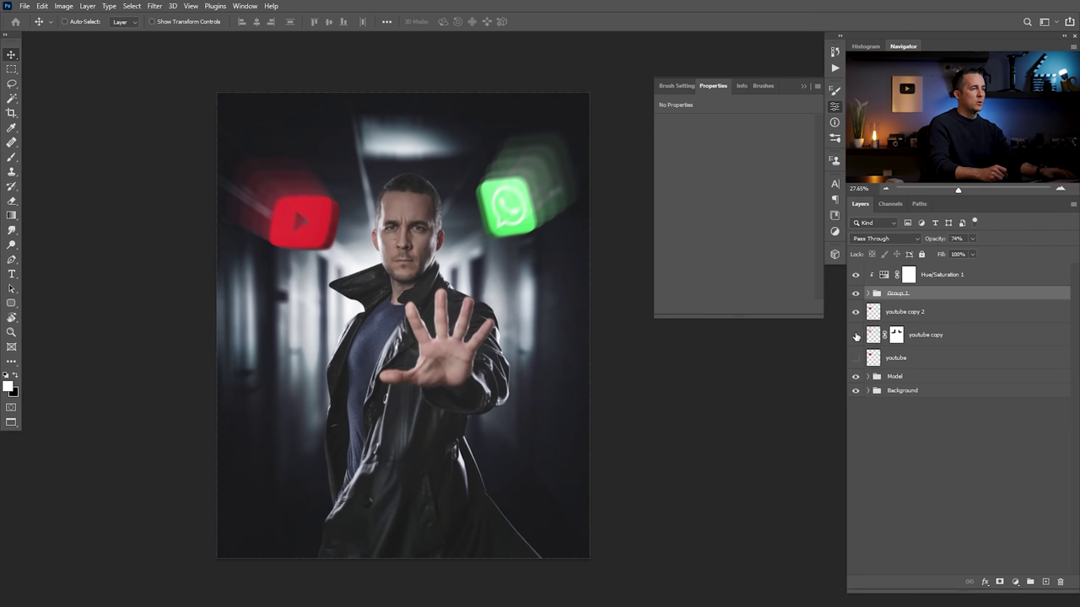
left_click(873, 336)
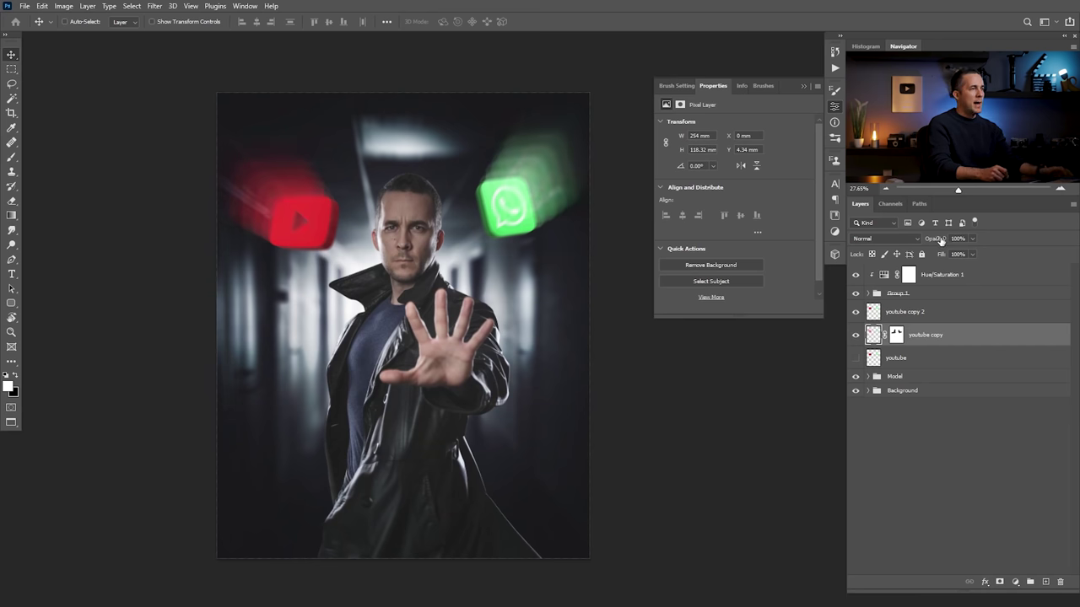
left_click_drag(927, 241, 927, 241)
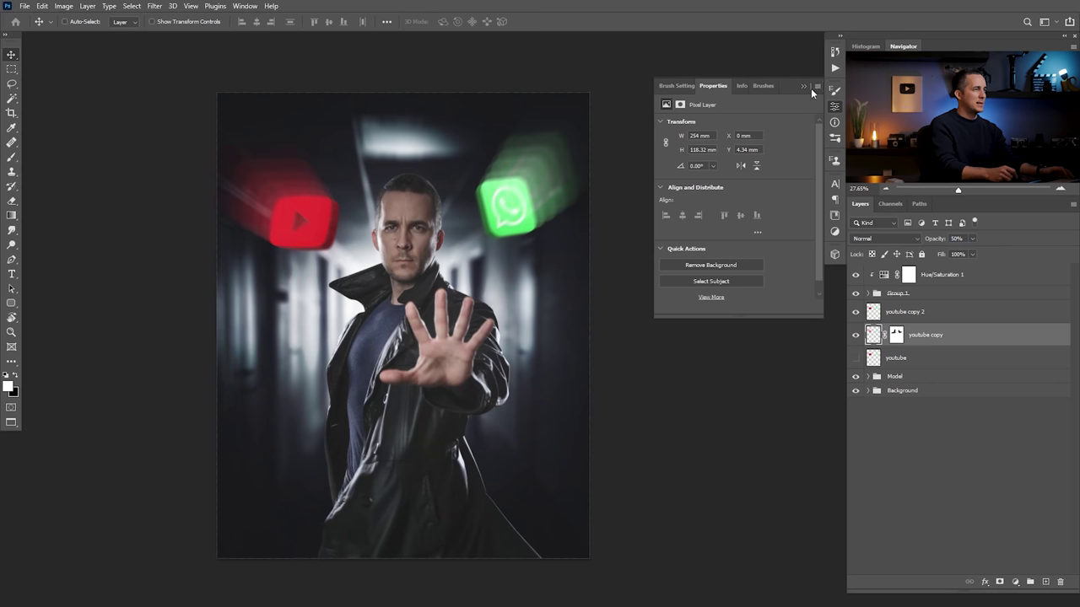
left_click(807, 86)
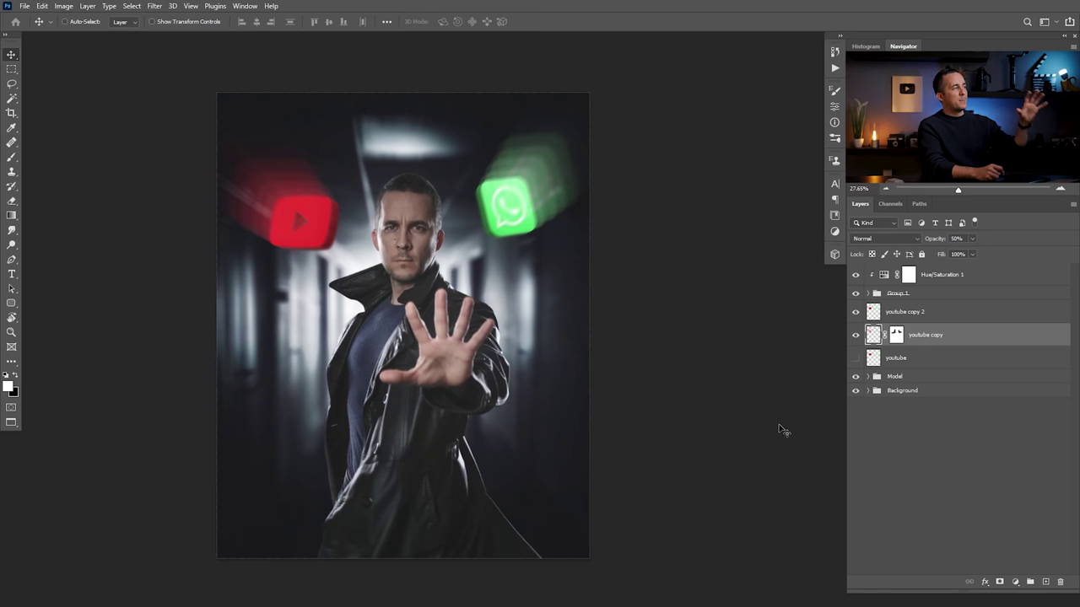